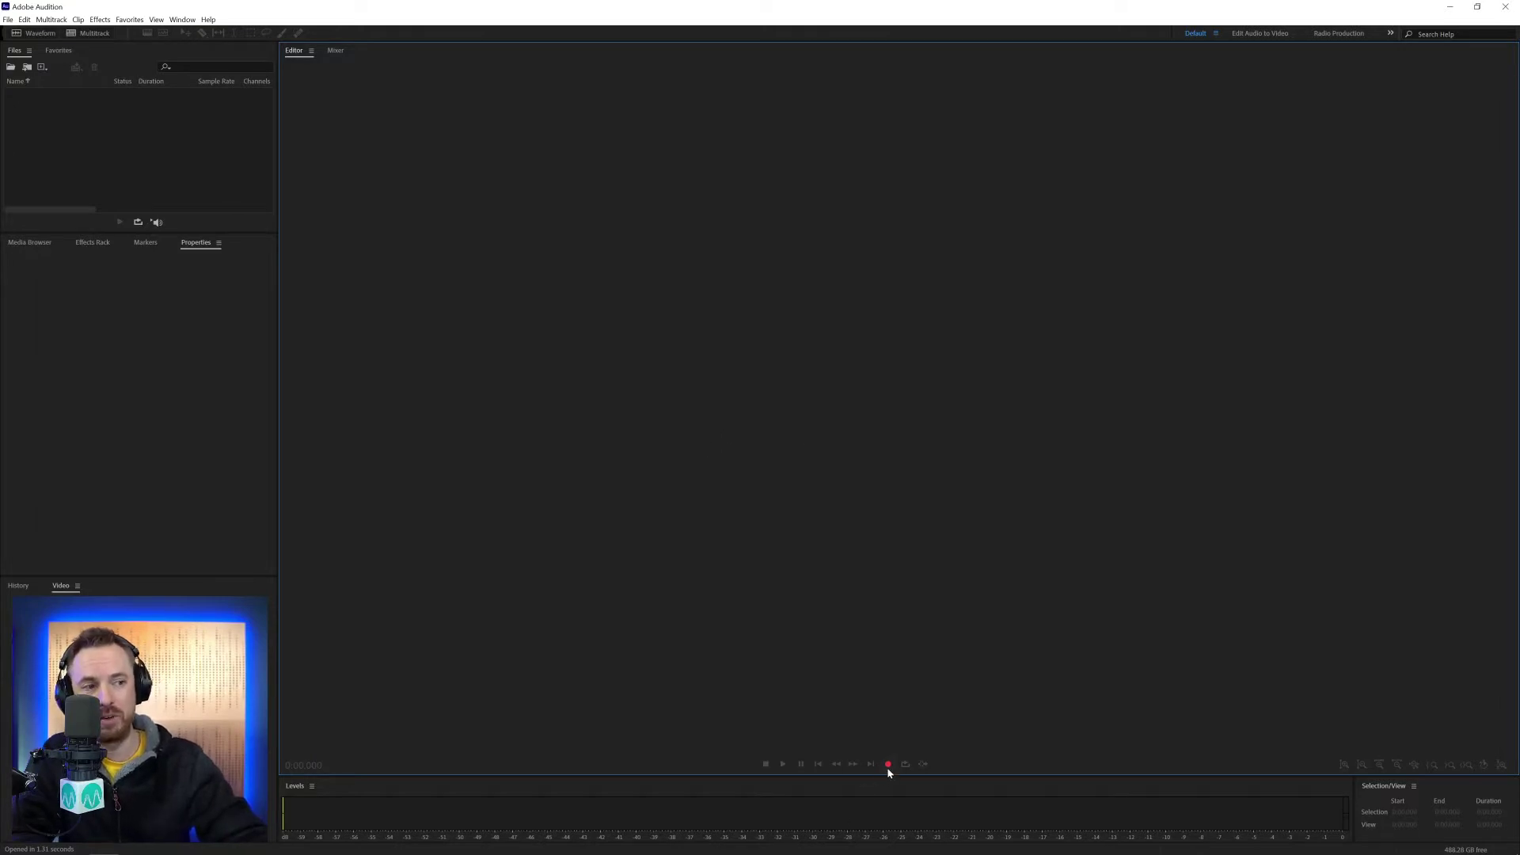
# Step: Create a new mono file named Robot and record about 3.8 seconds of speech
pyautogui.click(888, 765)
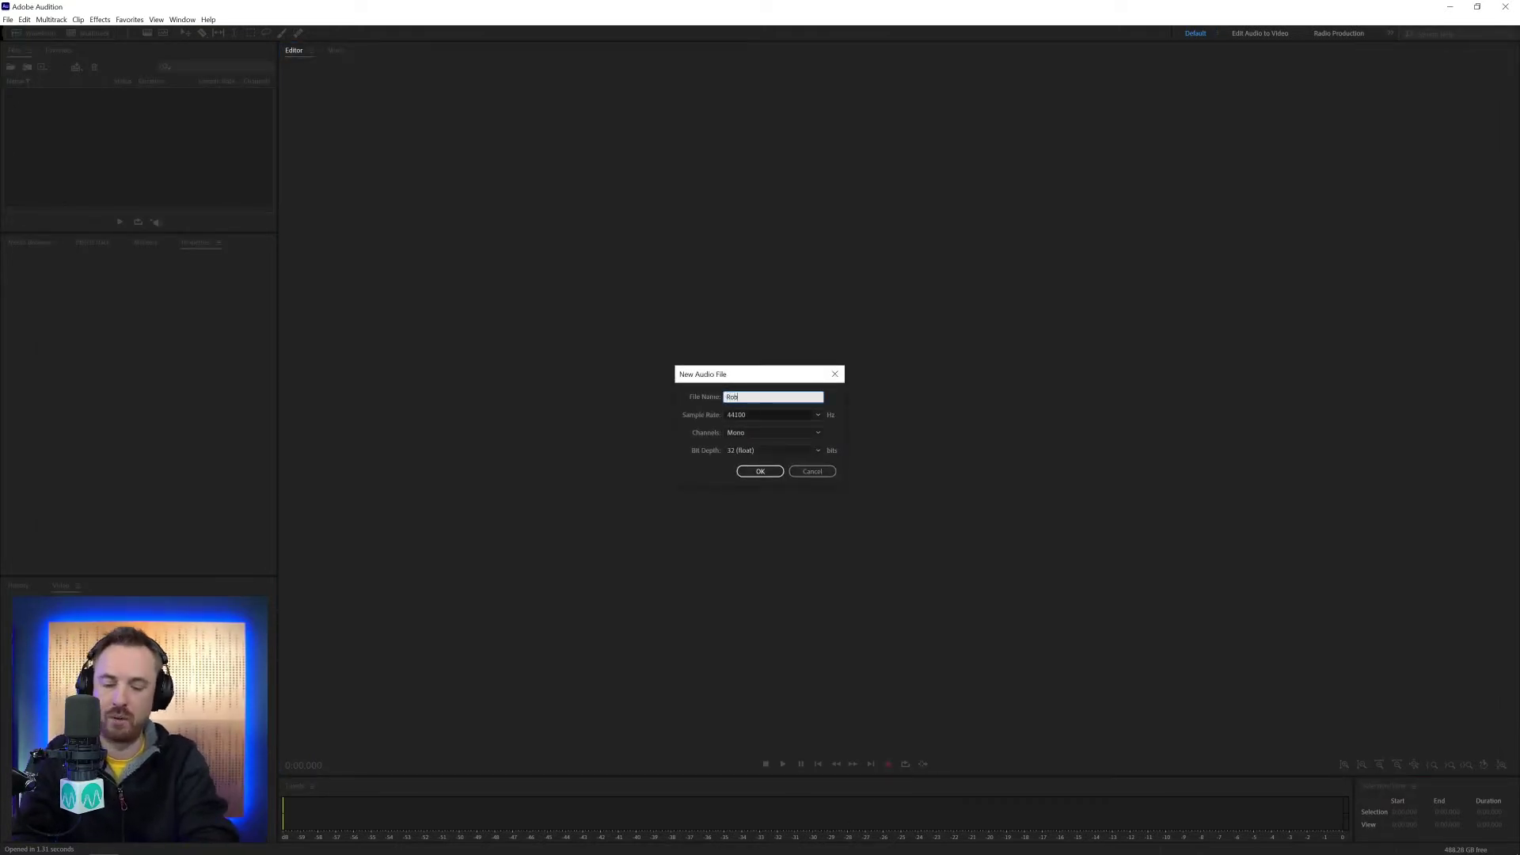
pyautogui.press('Return')
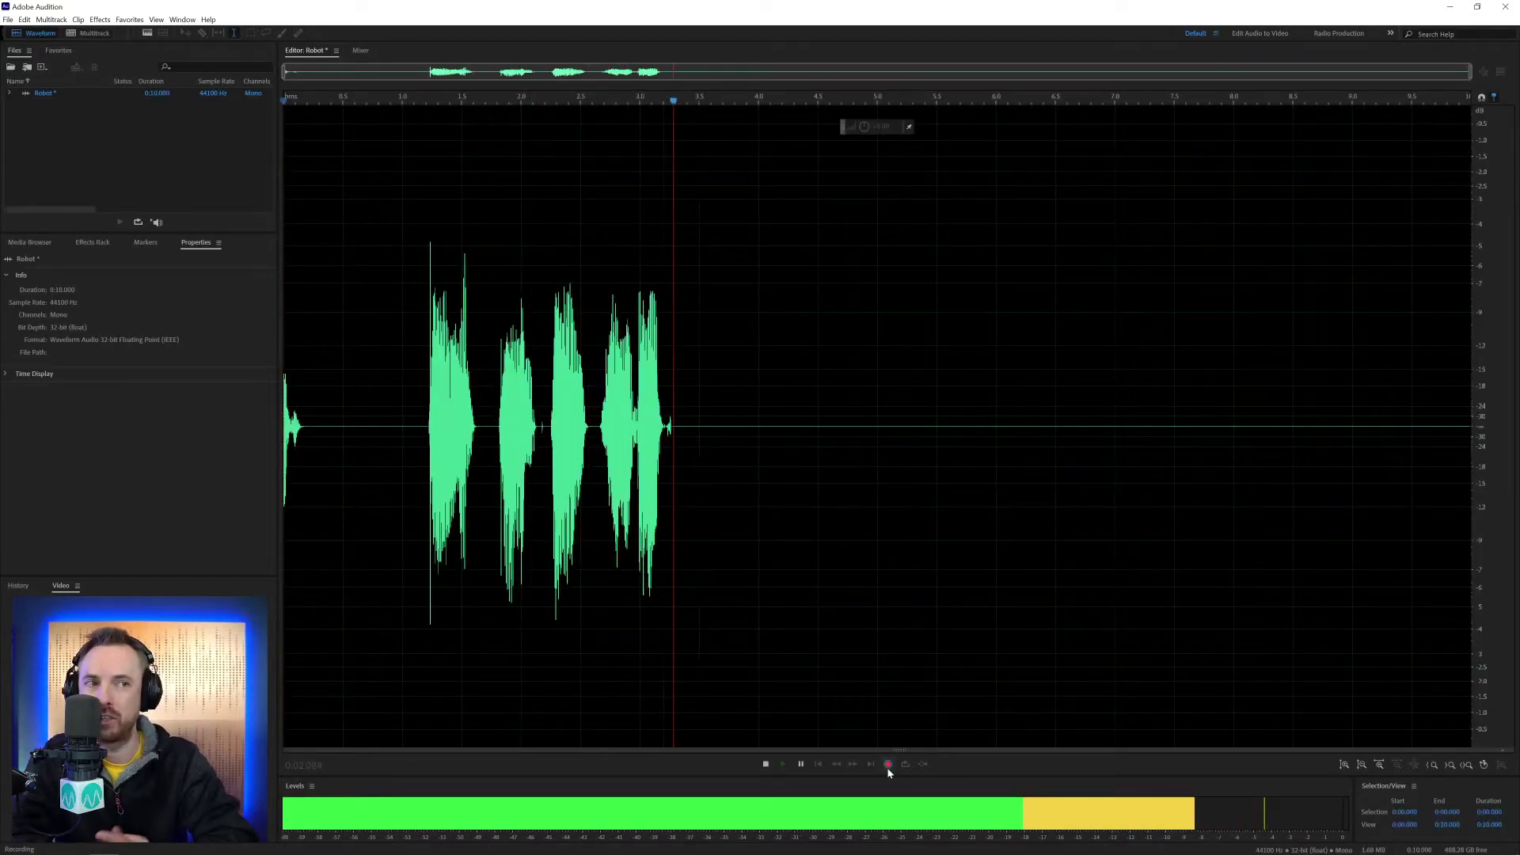
pyautogui.press('space')
pyautogui.moveTo(661, 428); pyautogui.dragTo(277, 407)
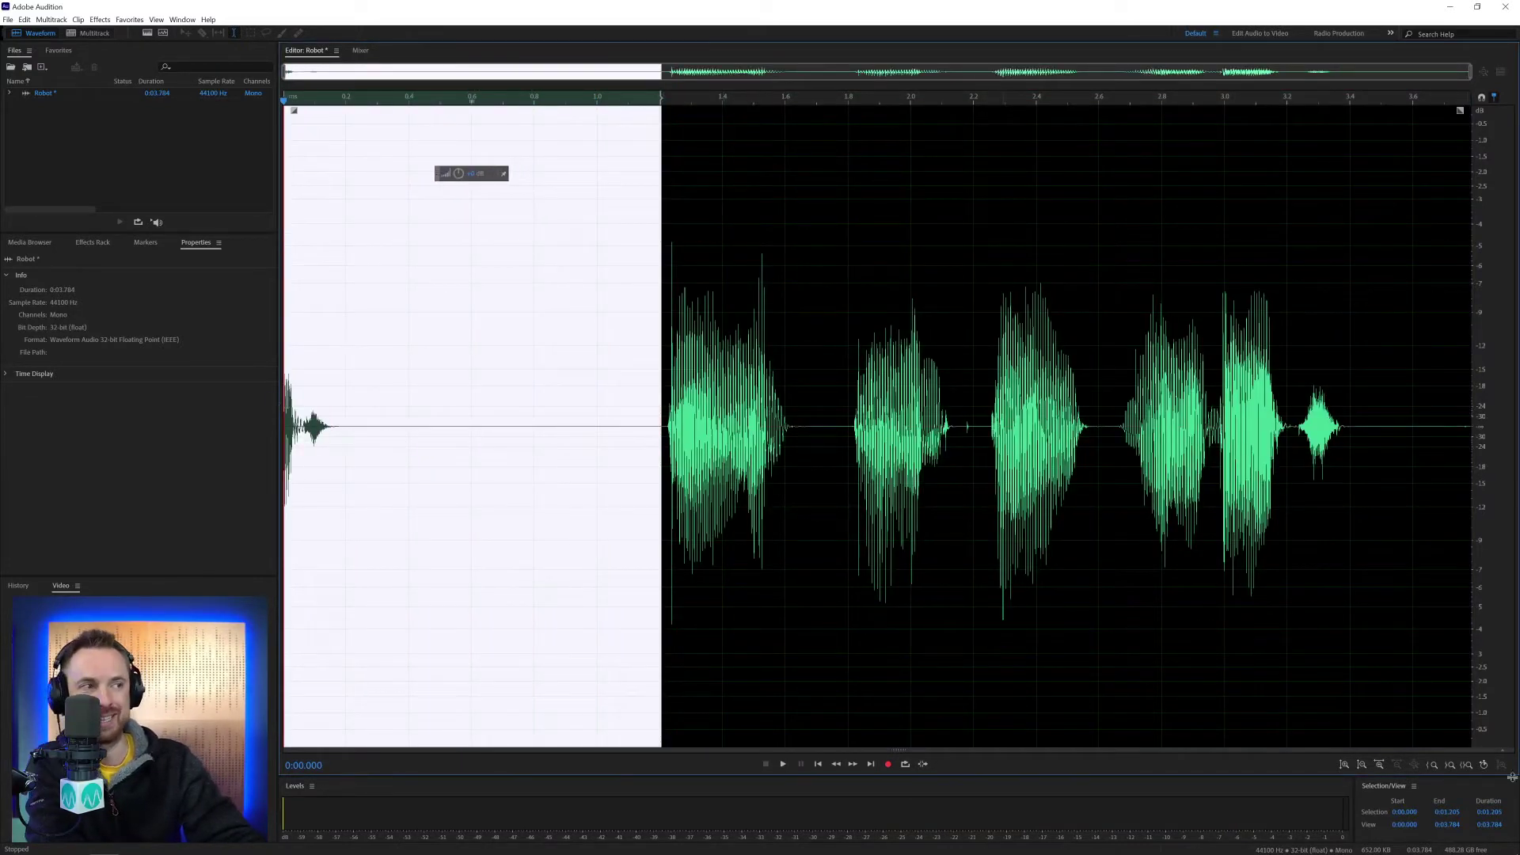
# Step: Crop the Robot recording to the spoken phrase (0:02.276) and play it back
pyautogui.moveTo(1368, 575); pyautogui.dragTo(654, 490)
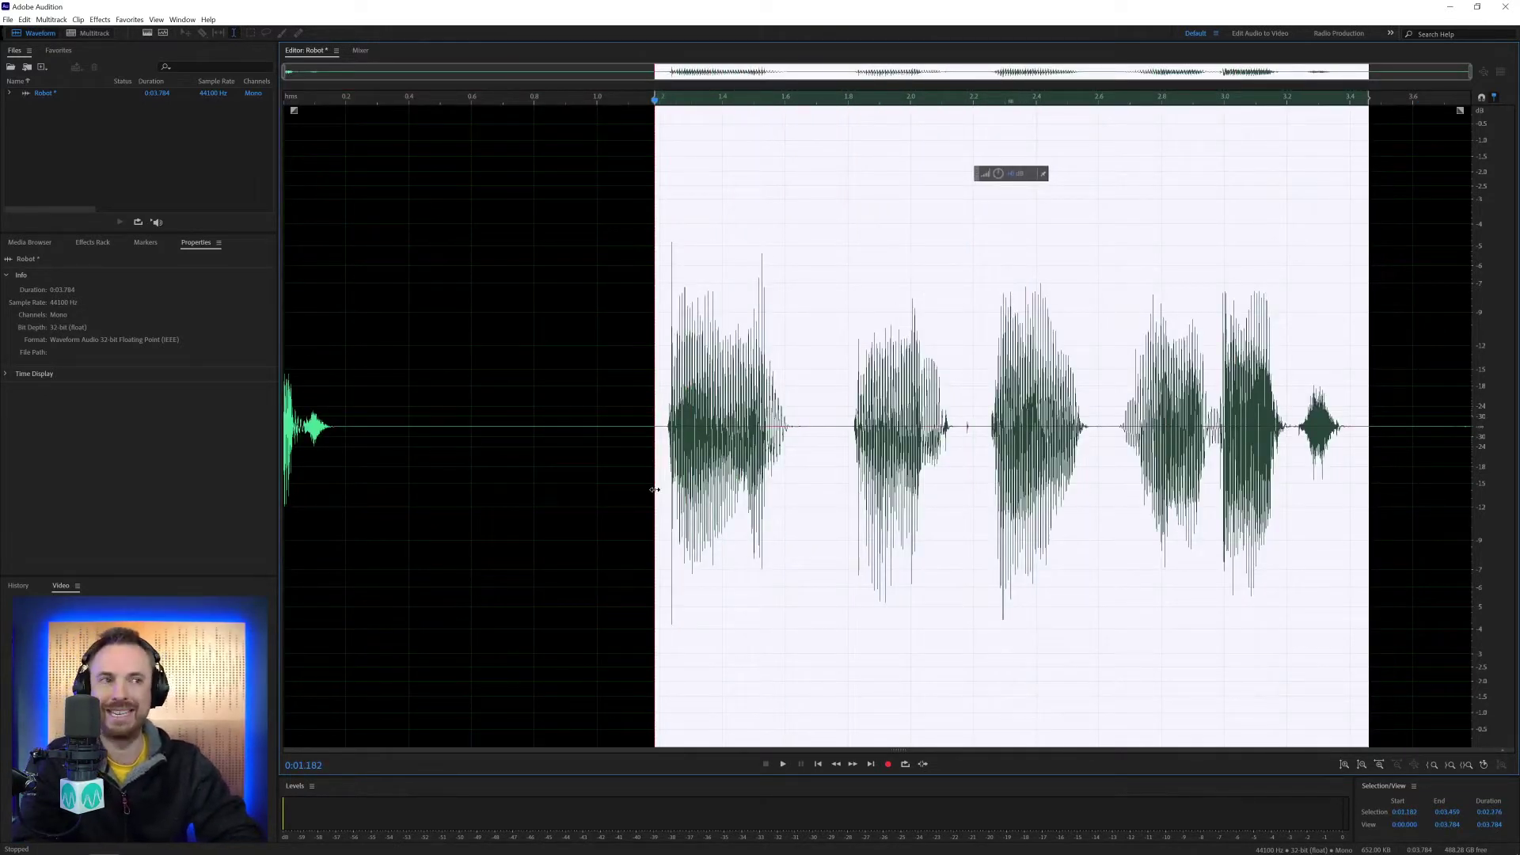
pyautogui.hotkey('ctrl', 't')
pyautogui.click(531, 293)
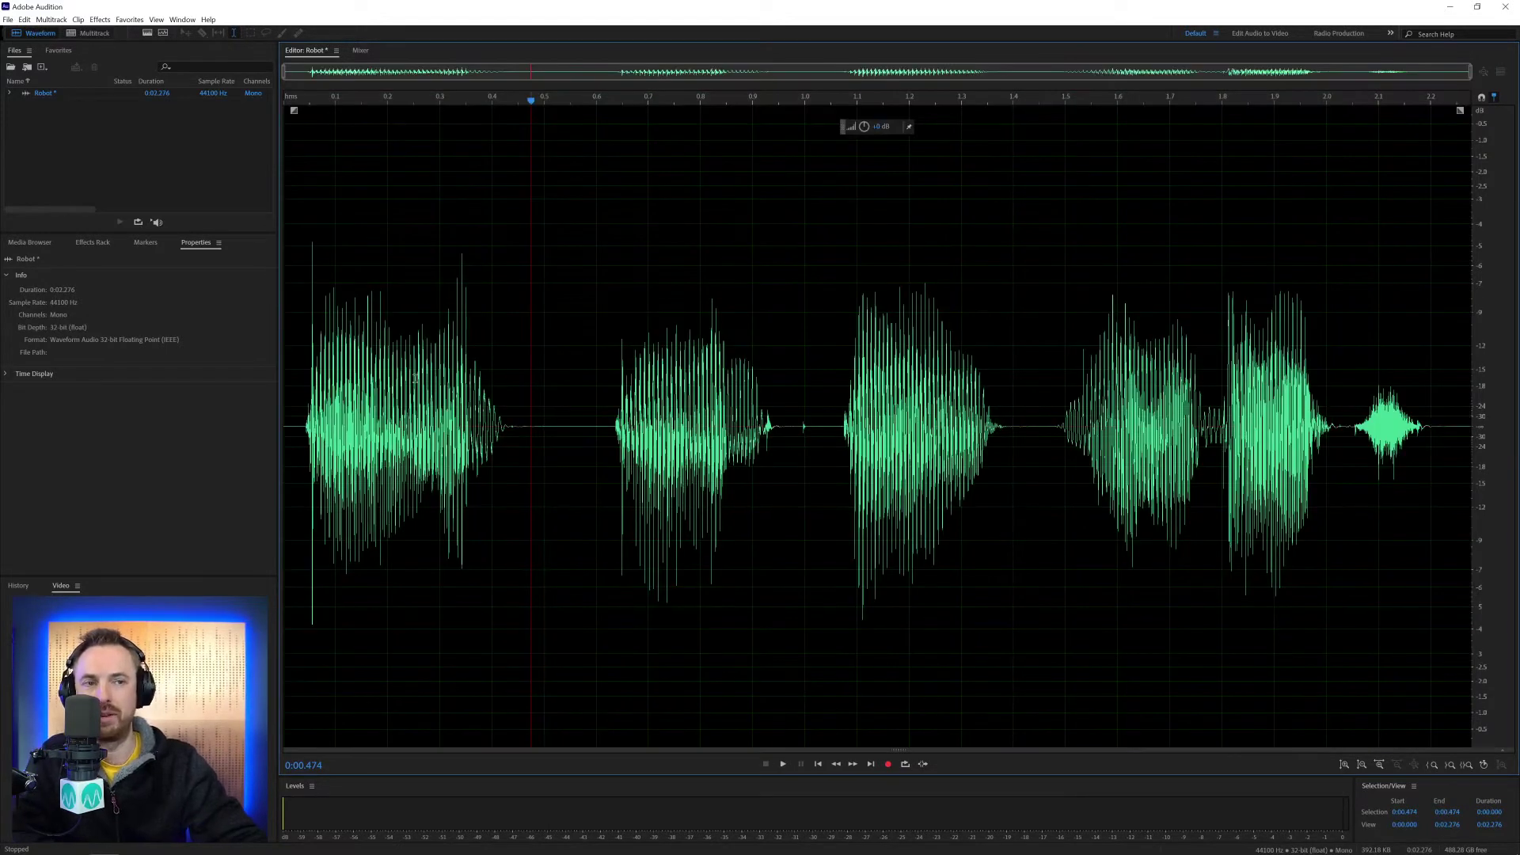
pyautogui.click(287, 429)
pyautogui.press('space')
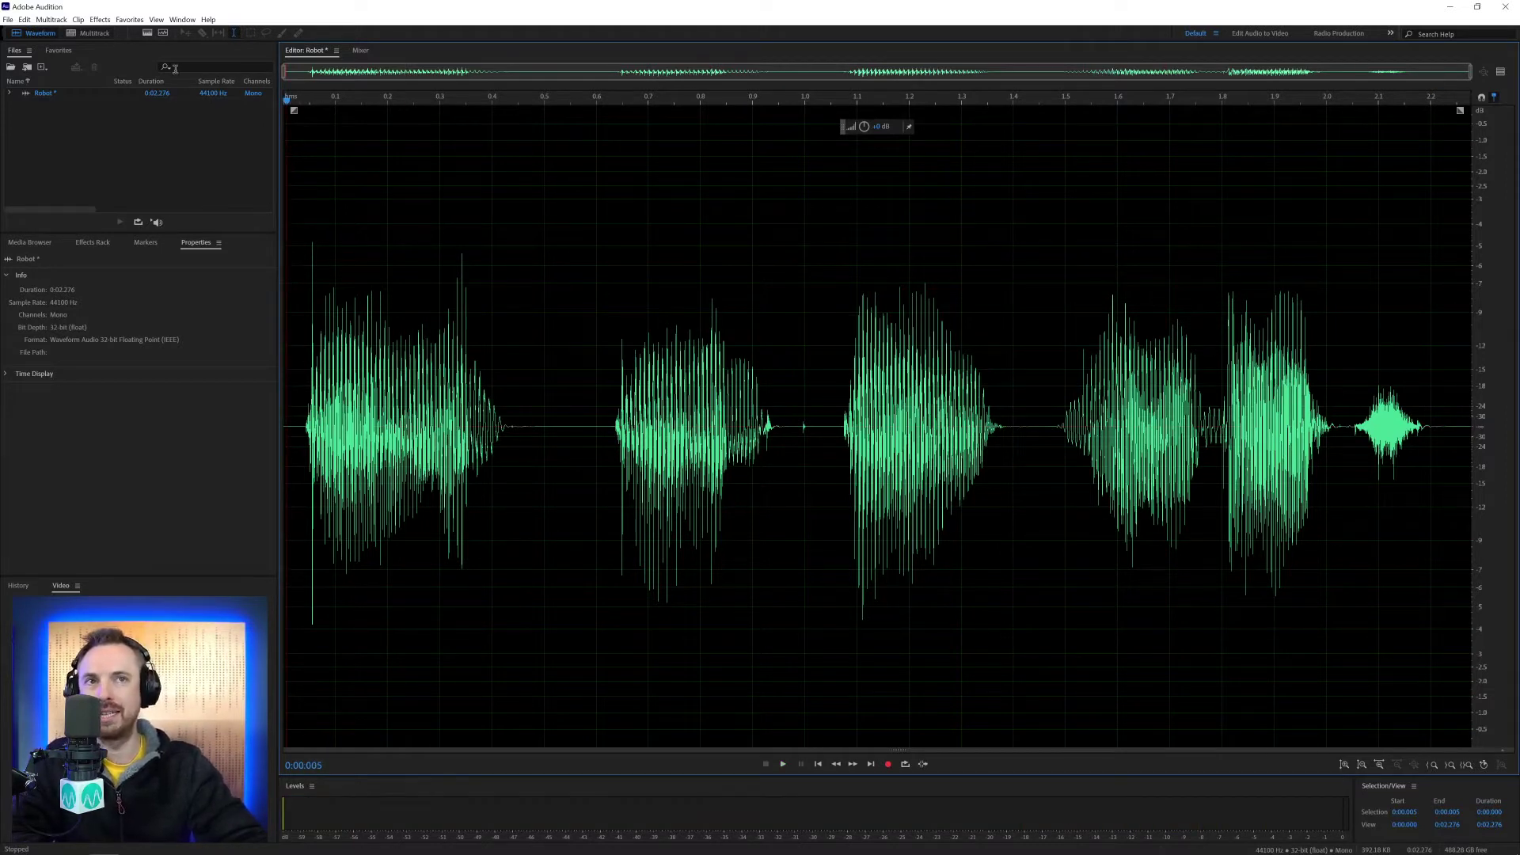
pyautogui.click(104, 21)
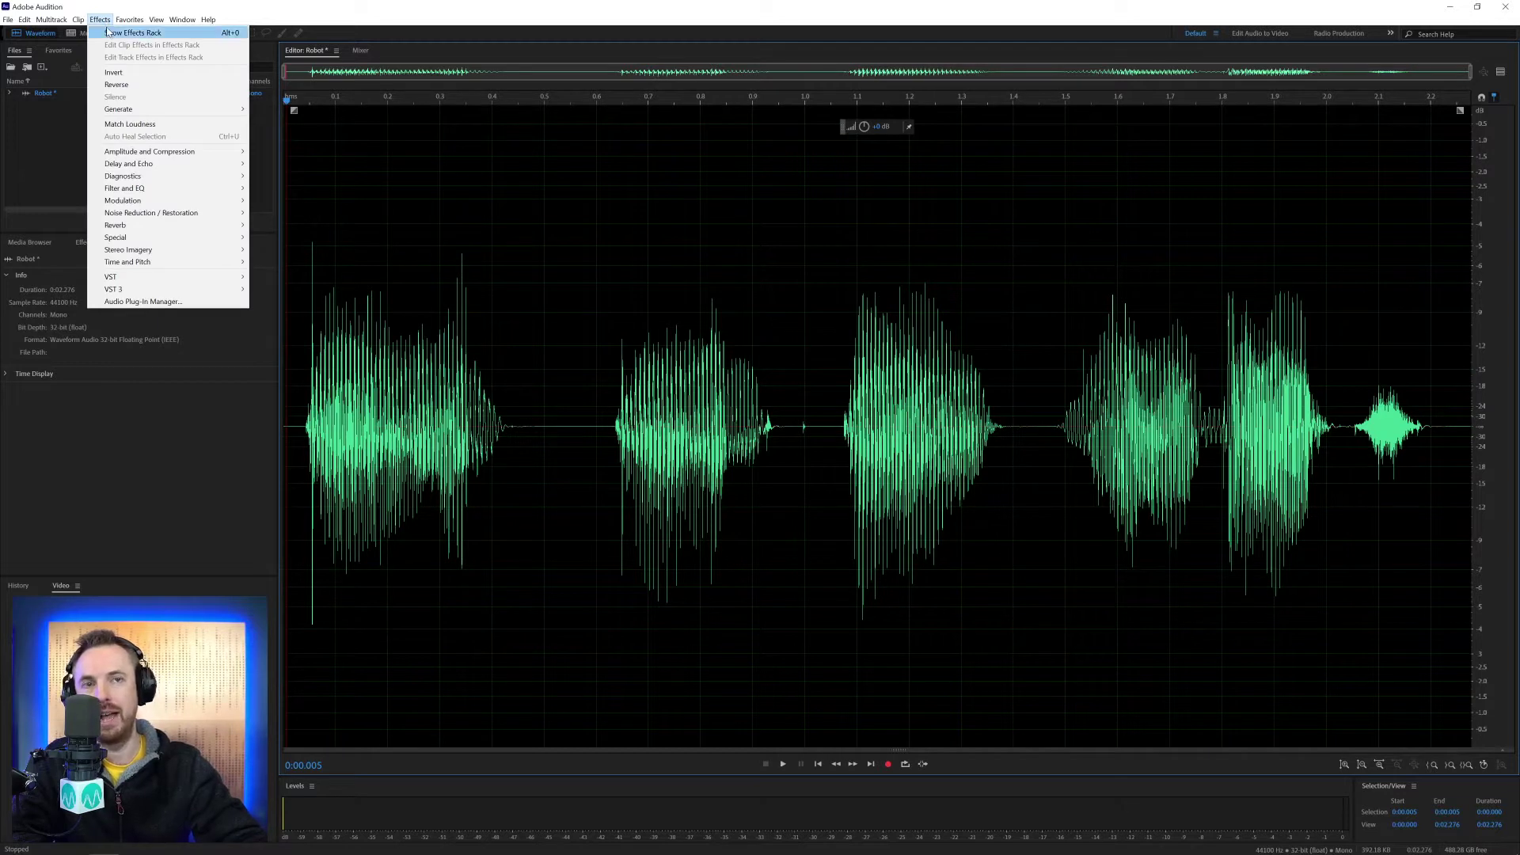
pyautogui.moveTo(154, 181)
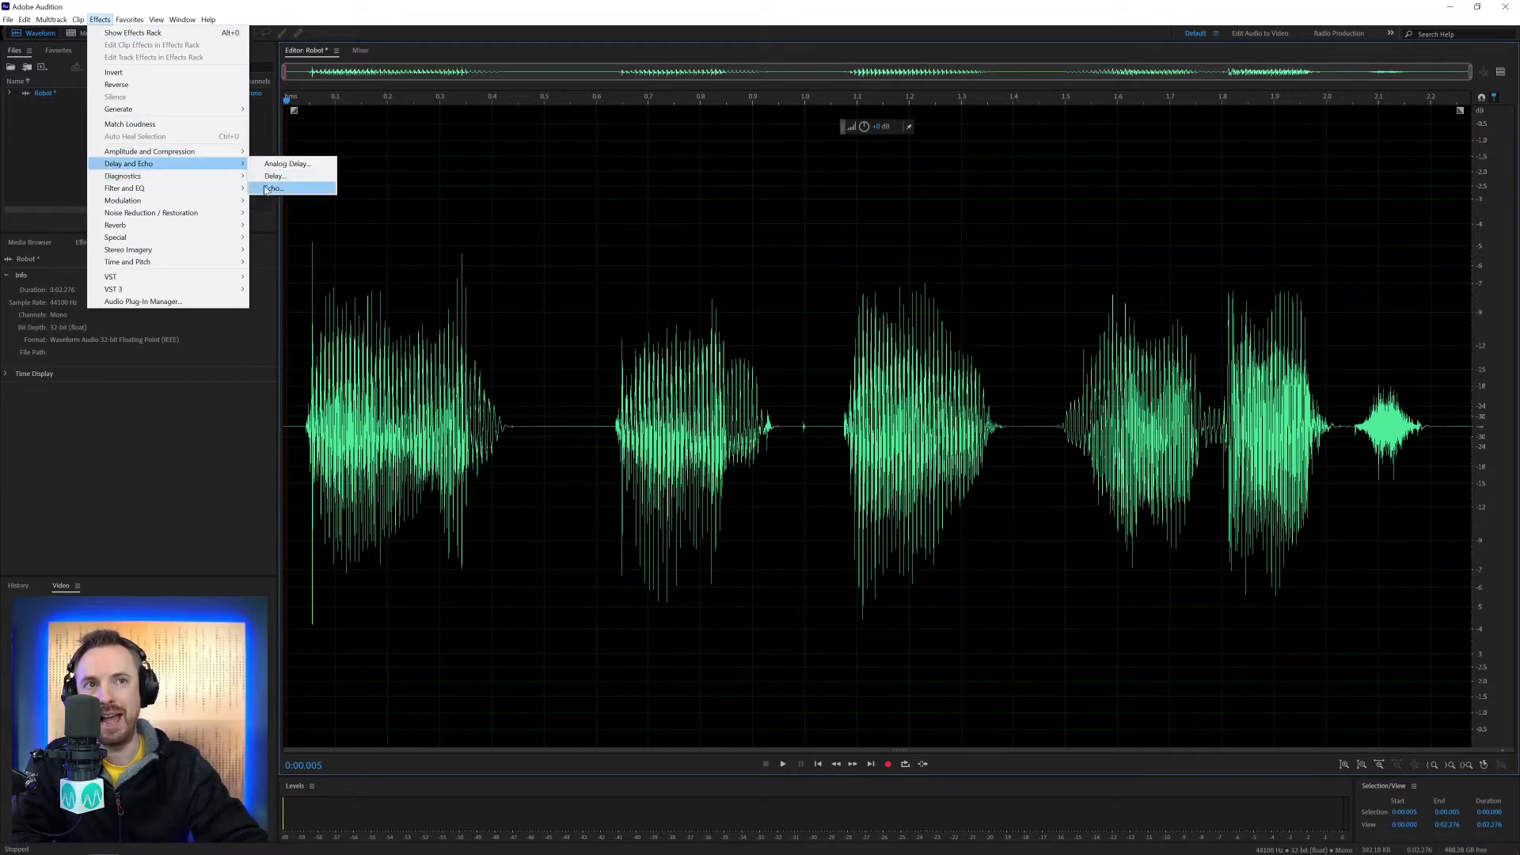
pyautogui.click(267, 189)
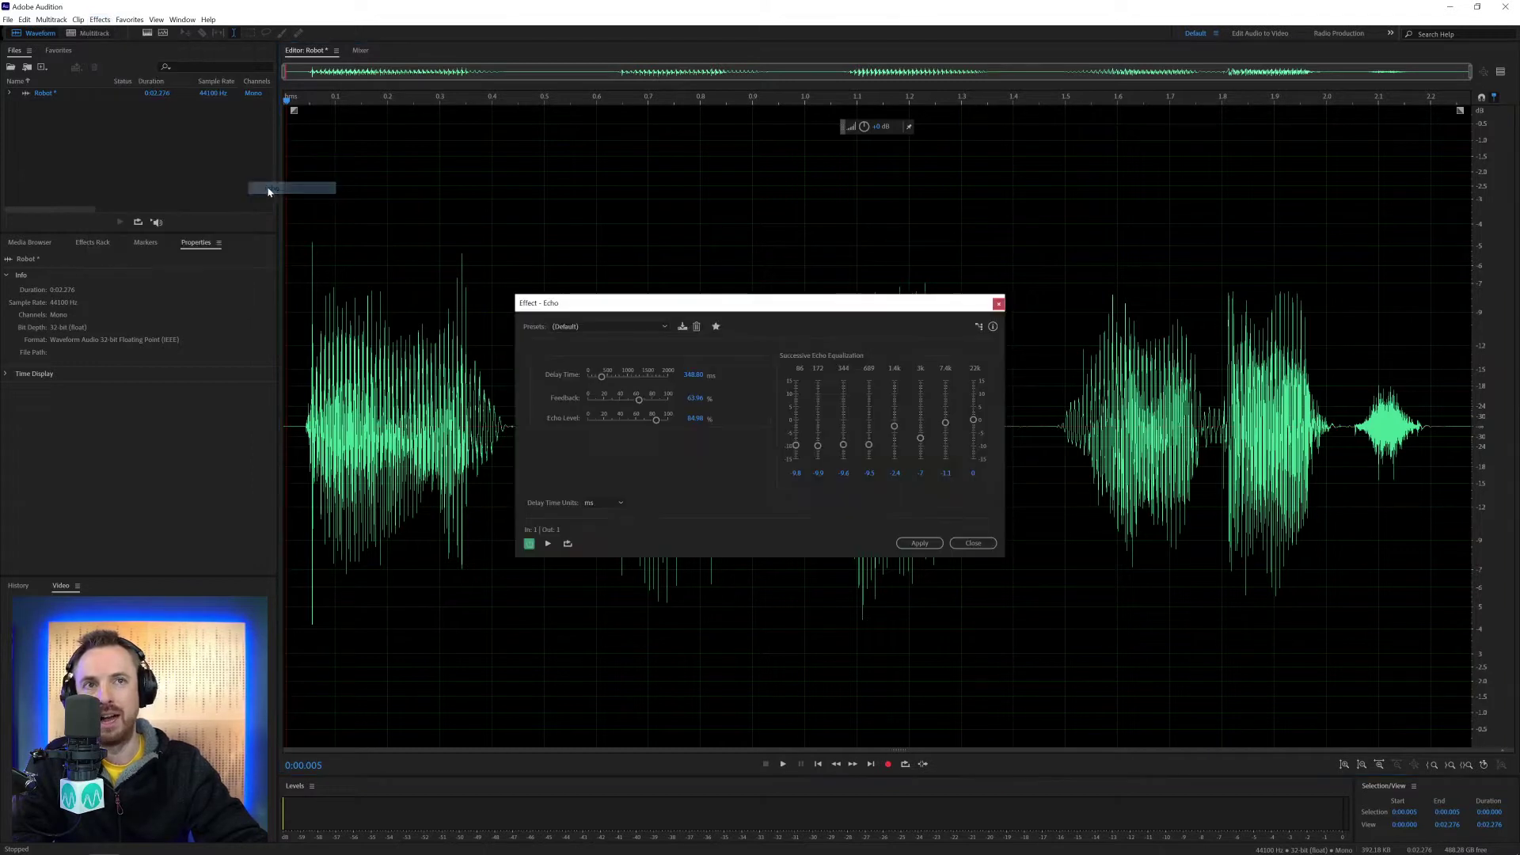
pyautogui.click(567, 327)
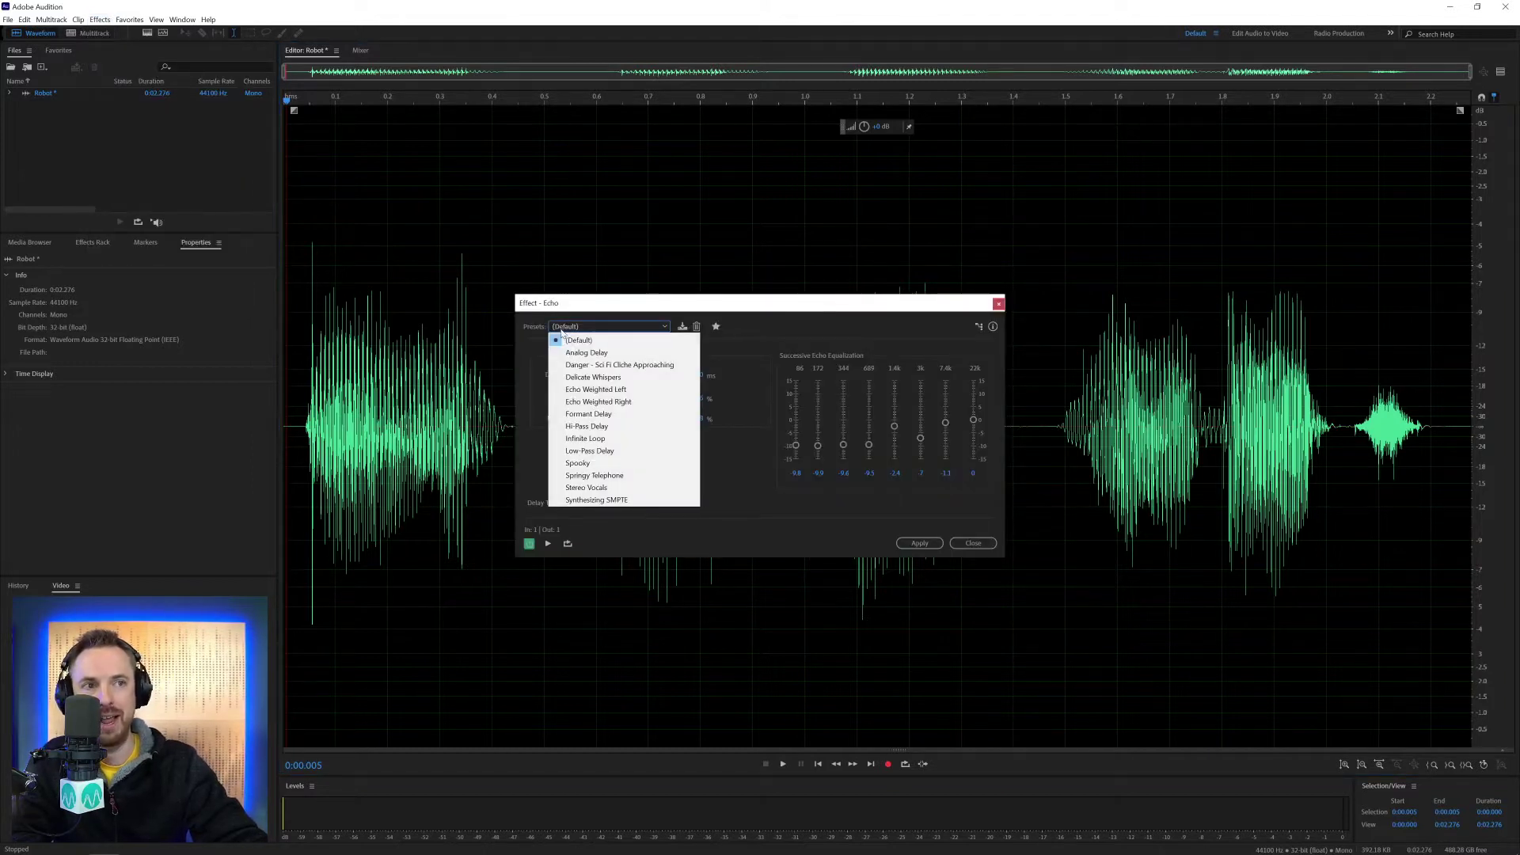
pyautogui.click(611, 488)
pyautogui.press('space')
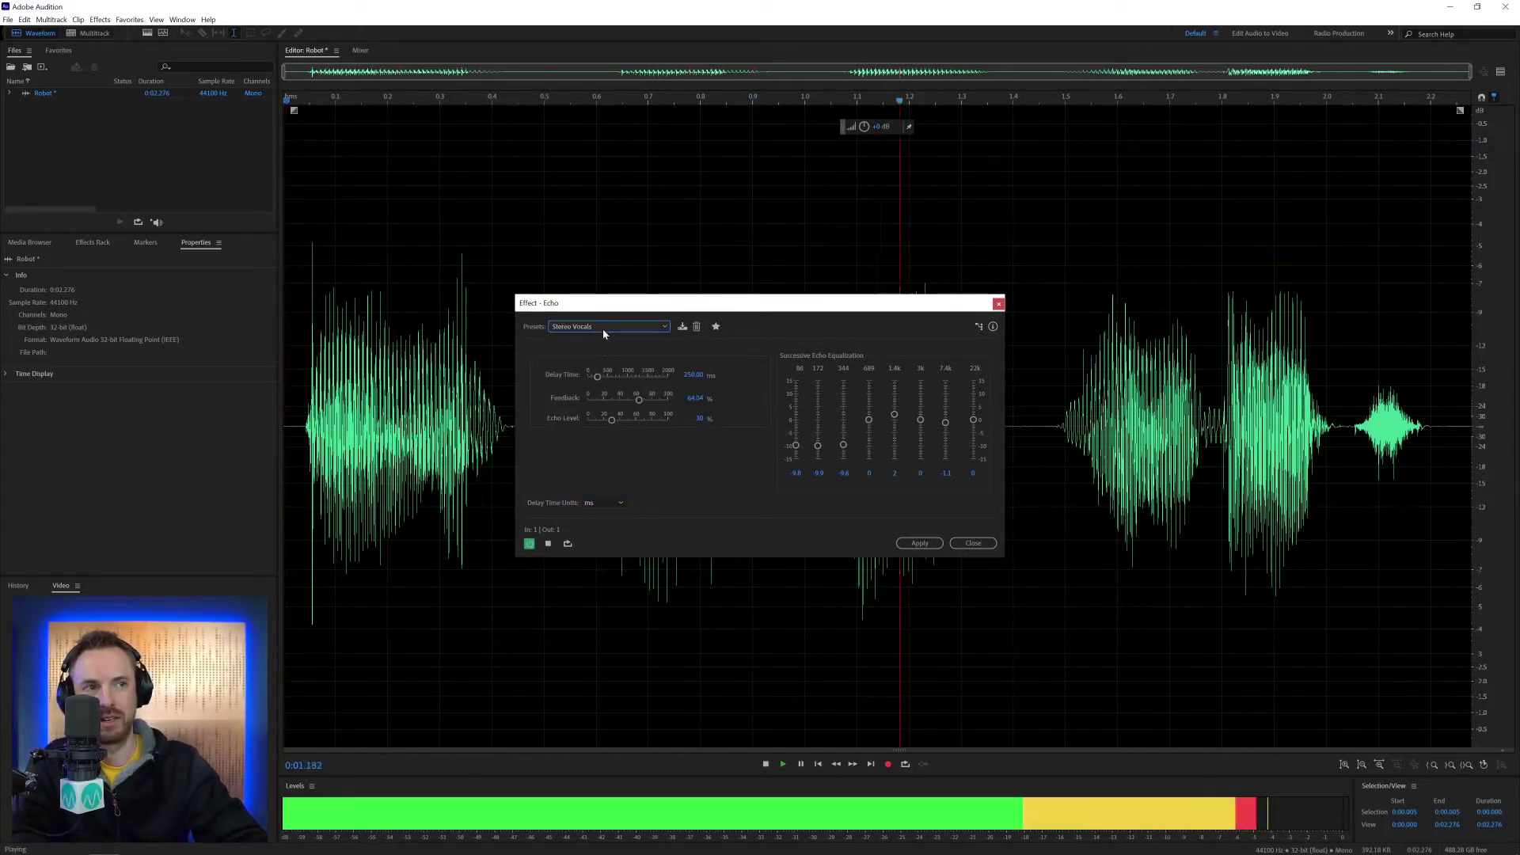
pyautogui.press('space')
pyautogui.click(603, 328)
pyautogui.click(606, 475)
pyautogui.press('space')
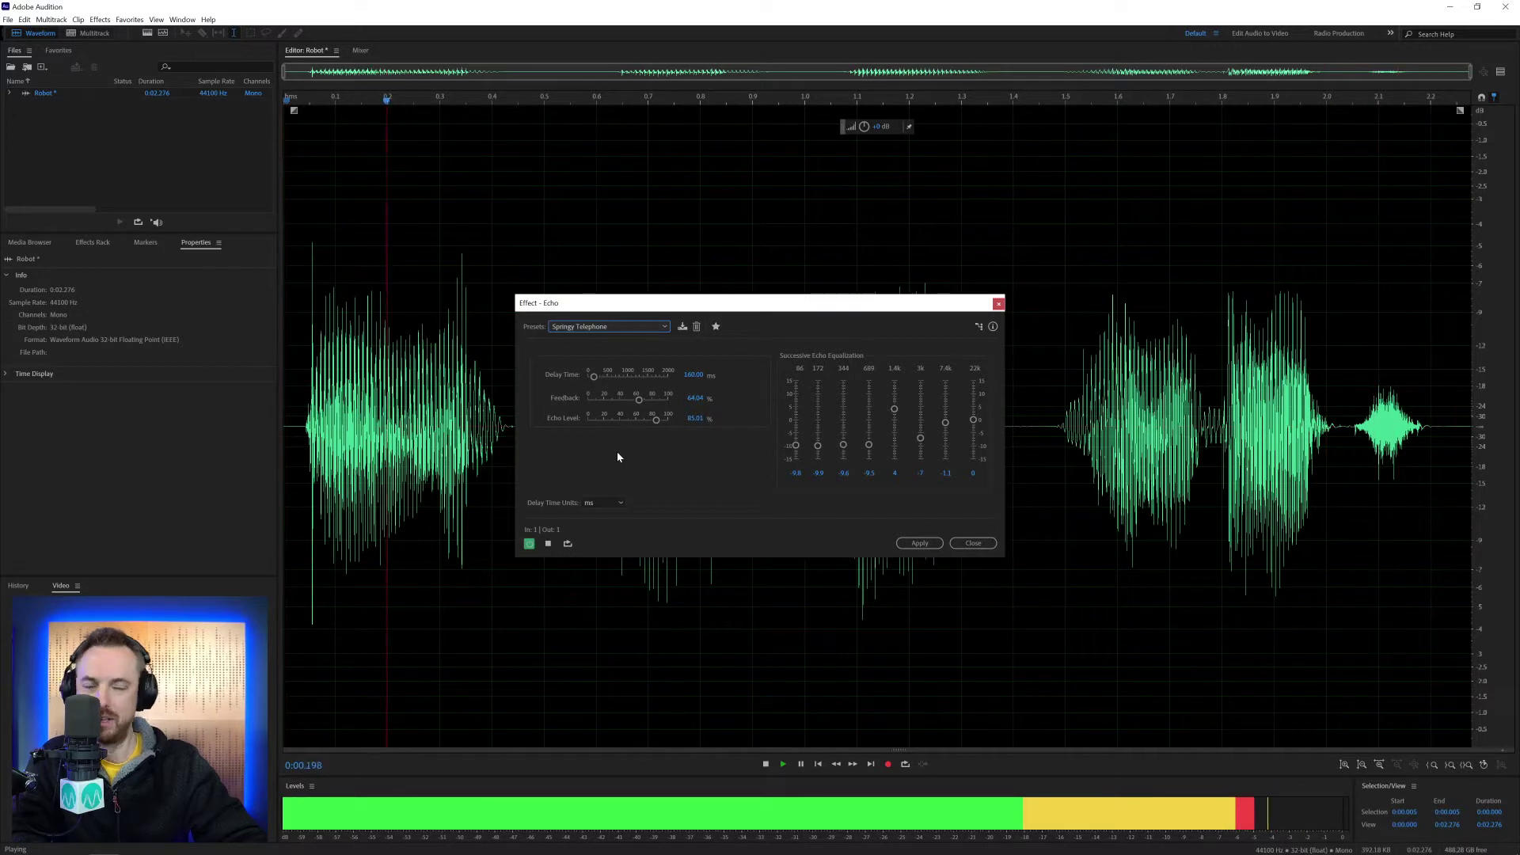
pyautogui.press('space')
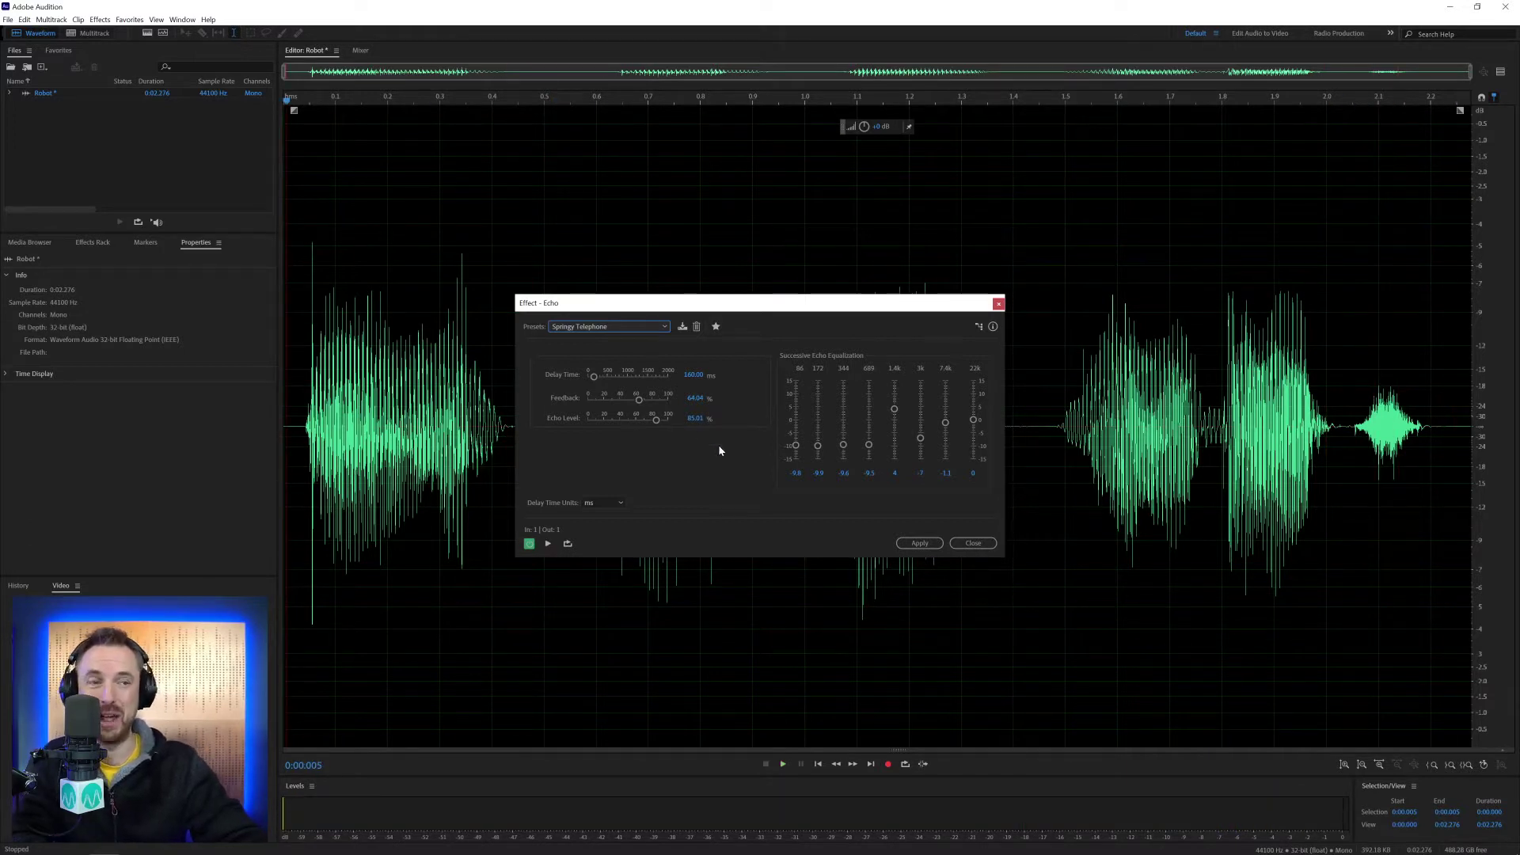
pyautogui.click(972, 544)
pyautogui.click(1468, 430)
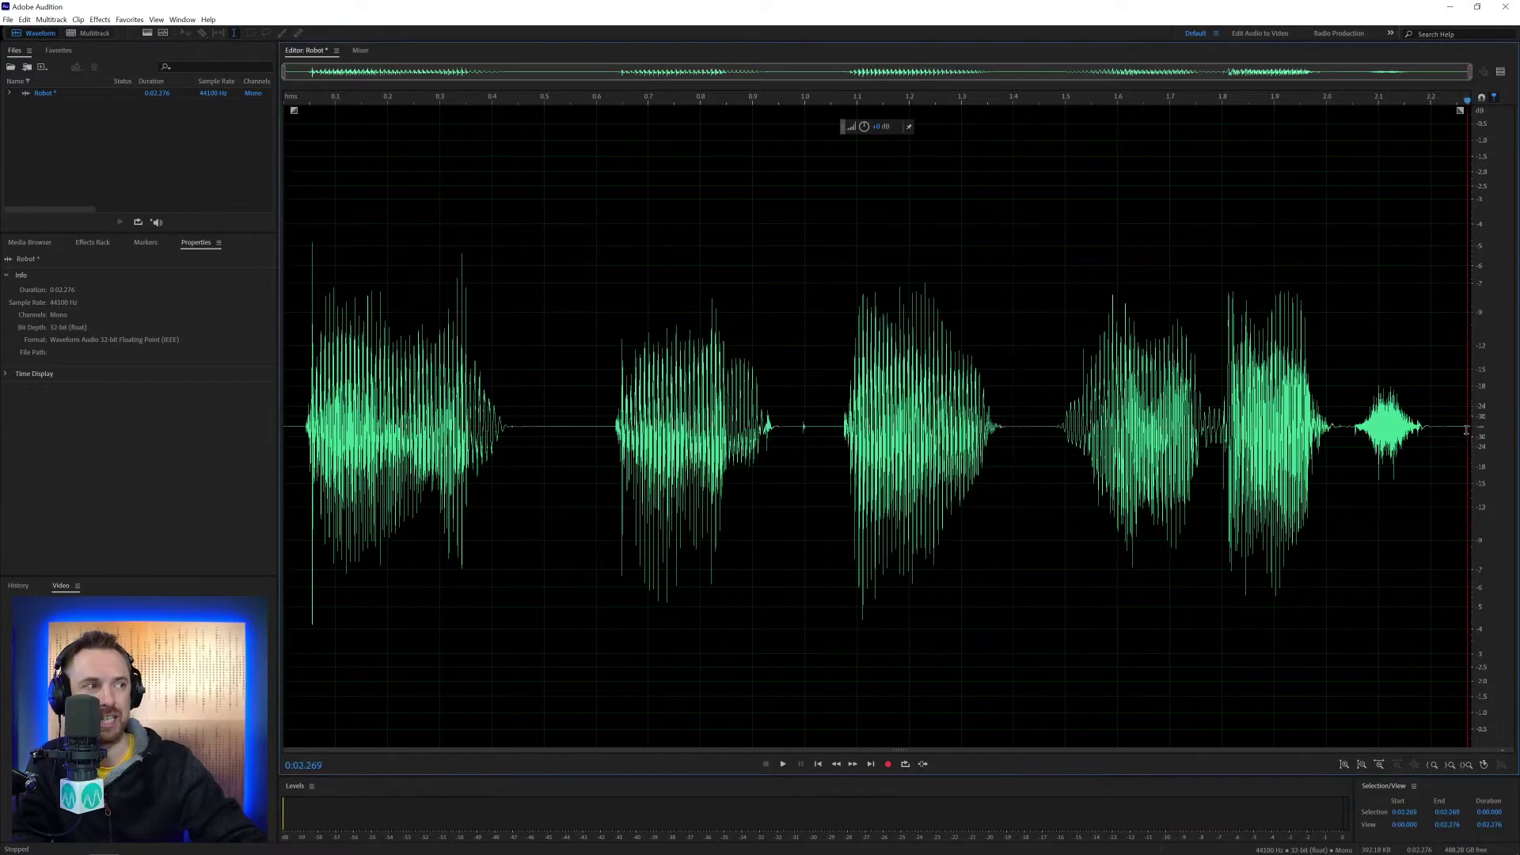
# Step: Insert 5 seconds of silence after the phrase, extending the clip to about 0:07.27
pyautogui.click(25, 19)
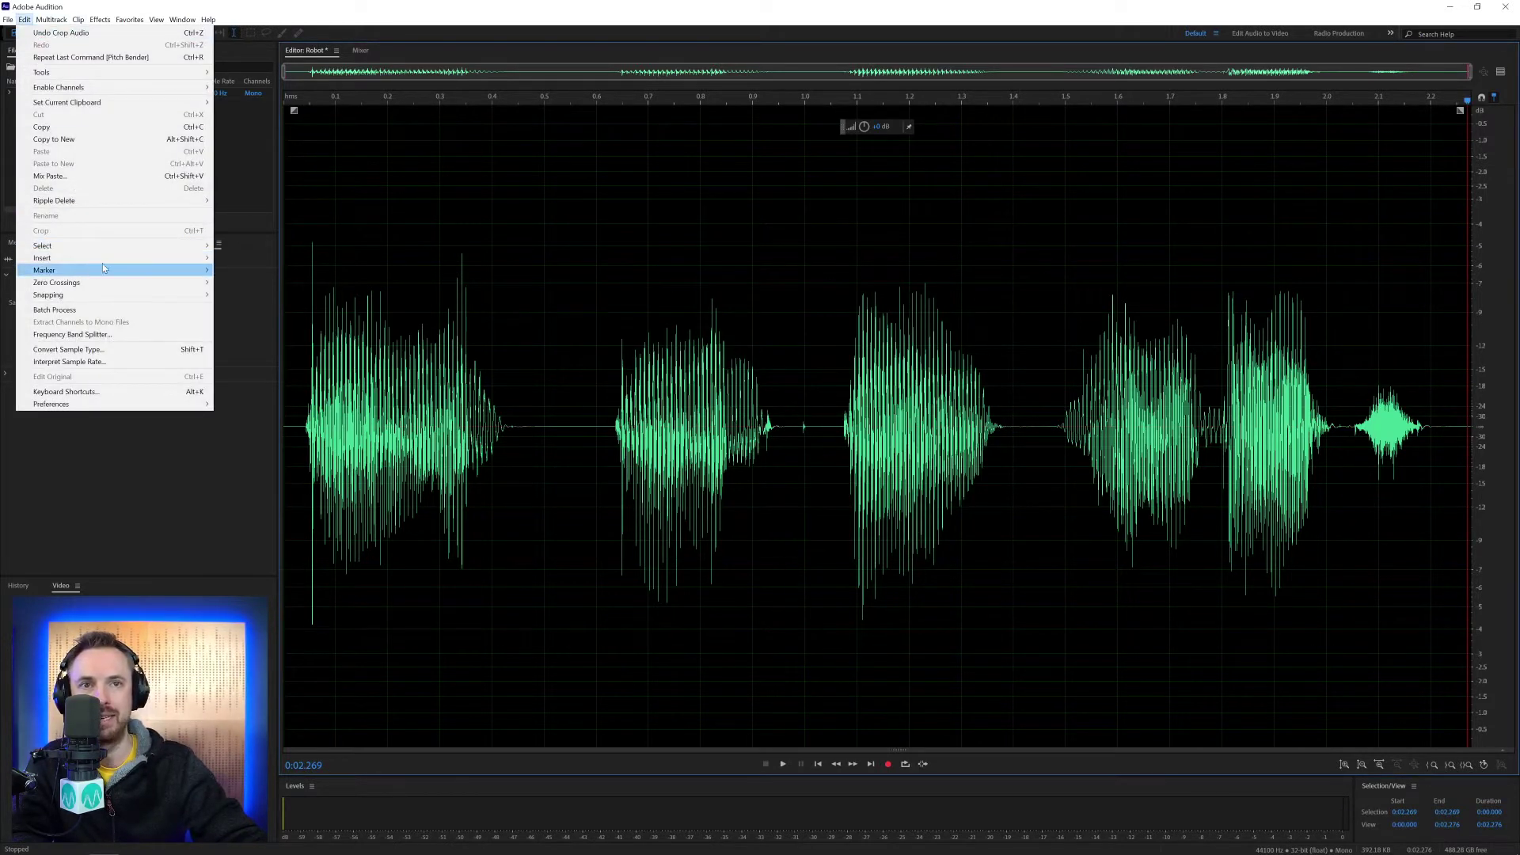
pyautogui.moveTo(185, 263)
pyautogui.click(230, 284)
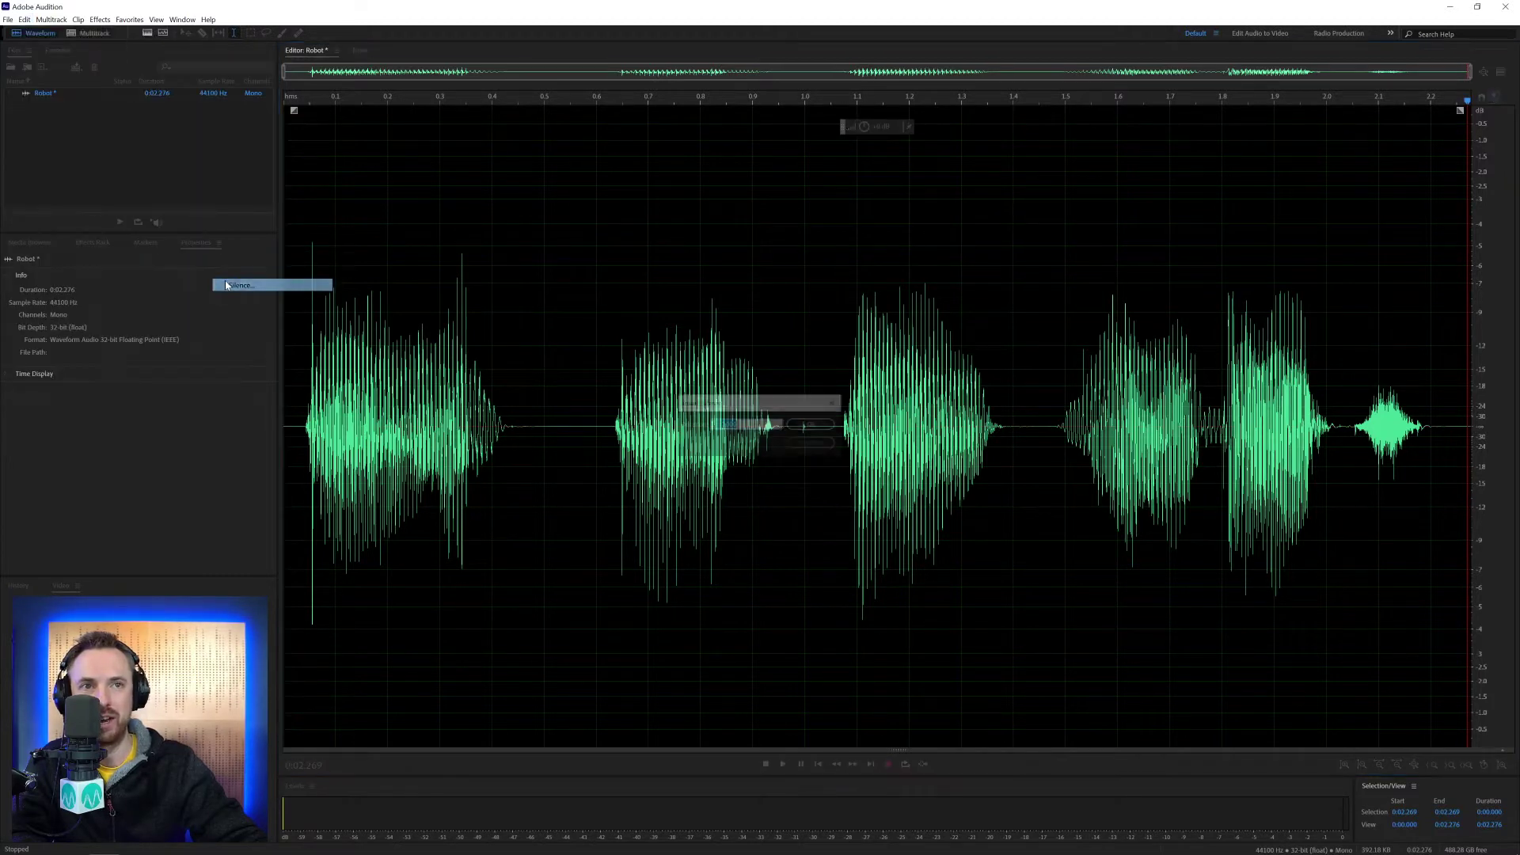
pyautogui.write('5')
pyautogui.press('Return')
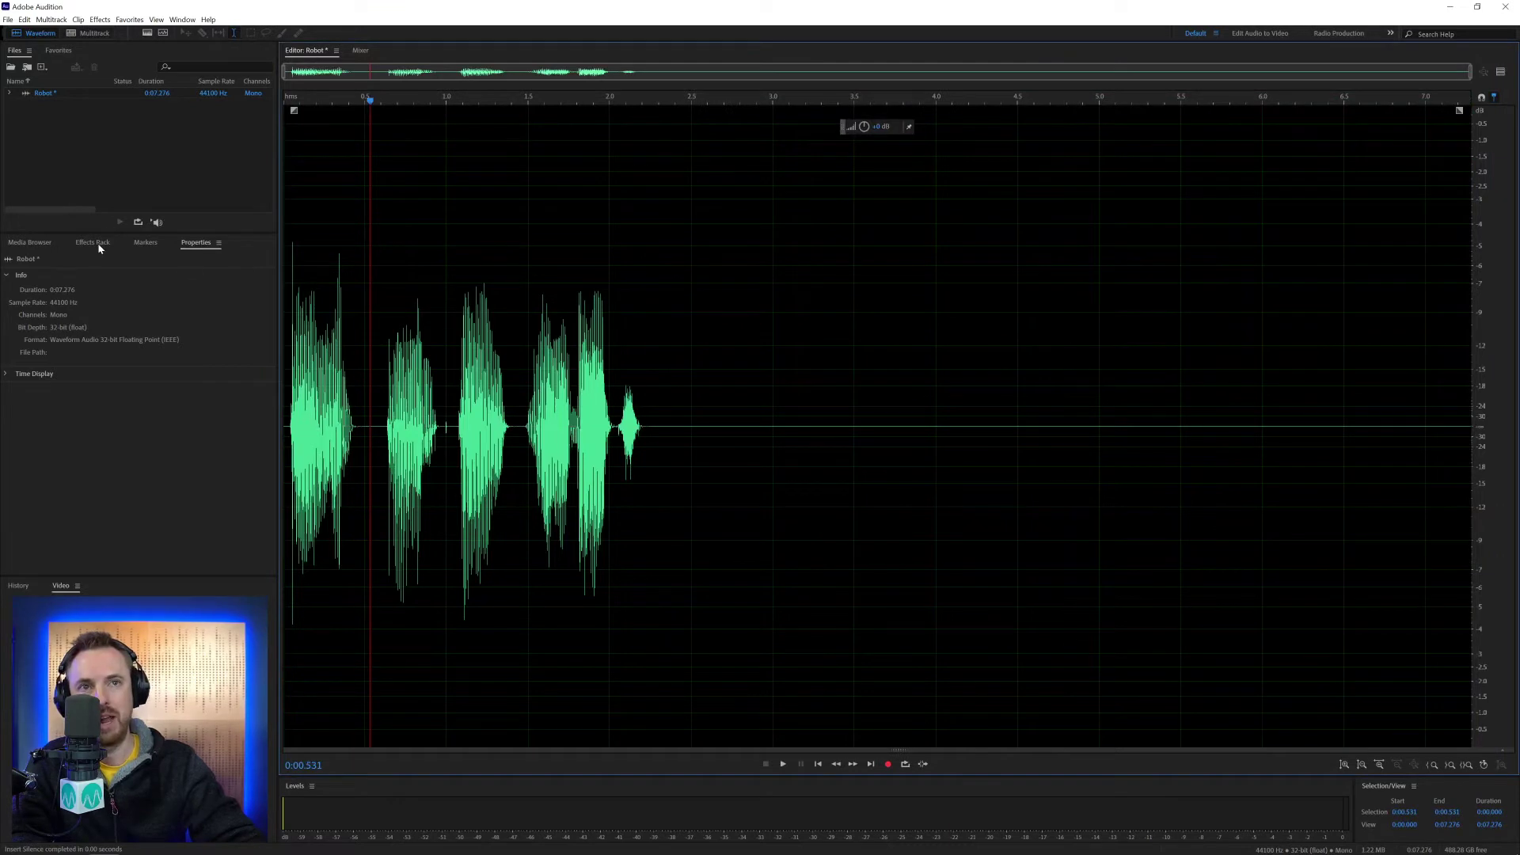
# Step: Add an Echo with the Springy Telephone preset to rack slot 1 and preview it
pyautogui.click(93, 242)
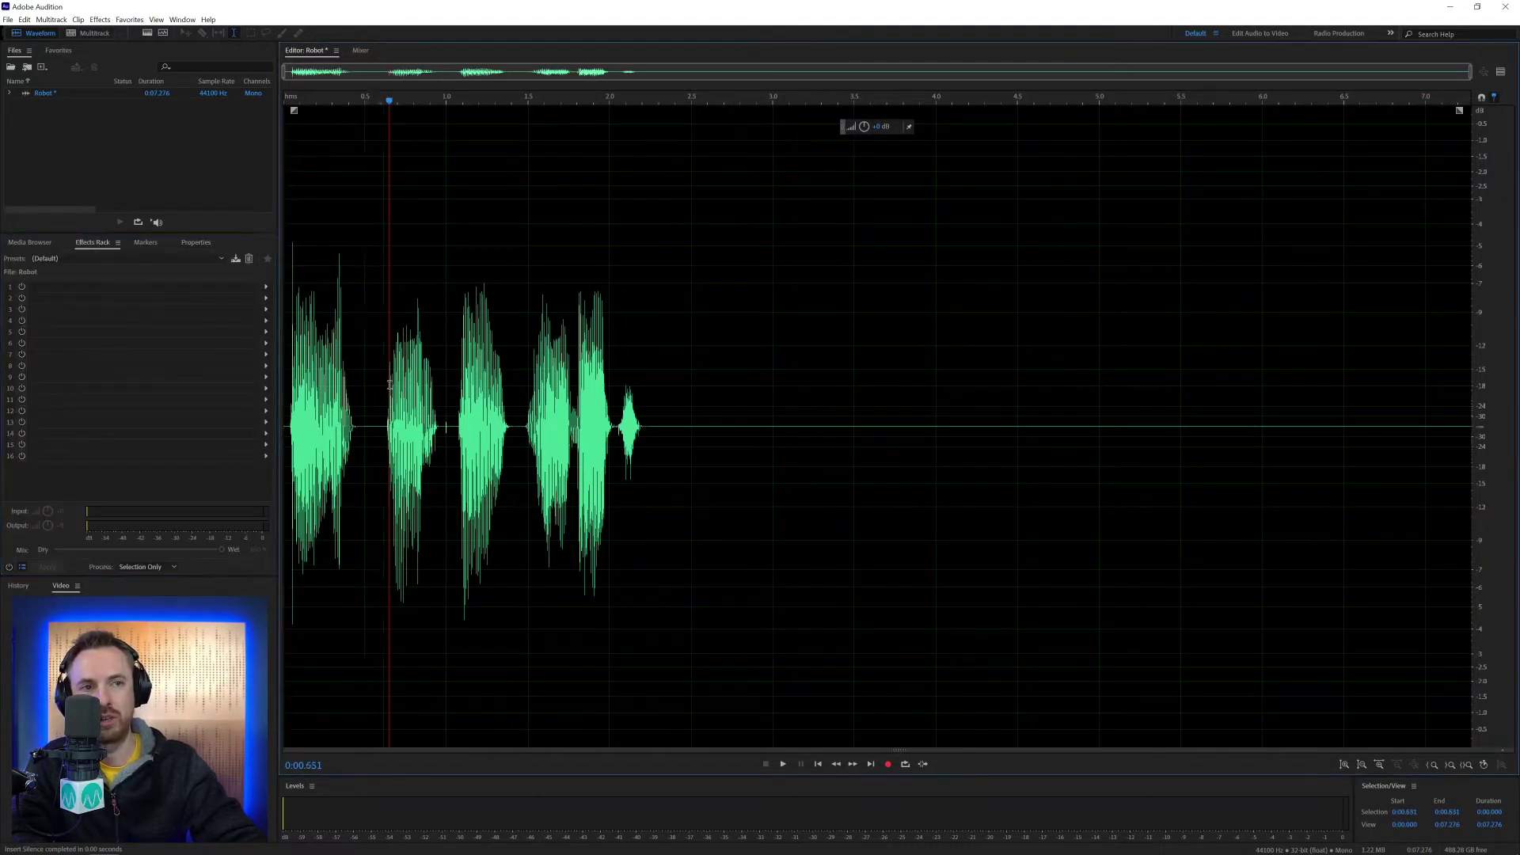
pyautogui.hotkey('ctrl', 'a')
pyautogui.click(267, 287)
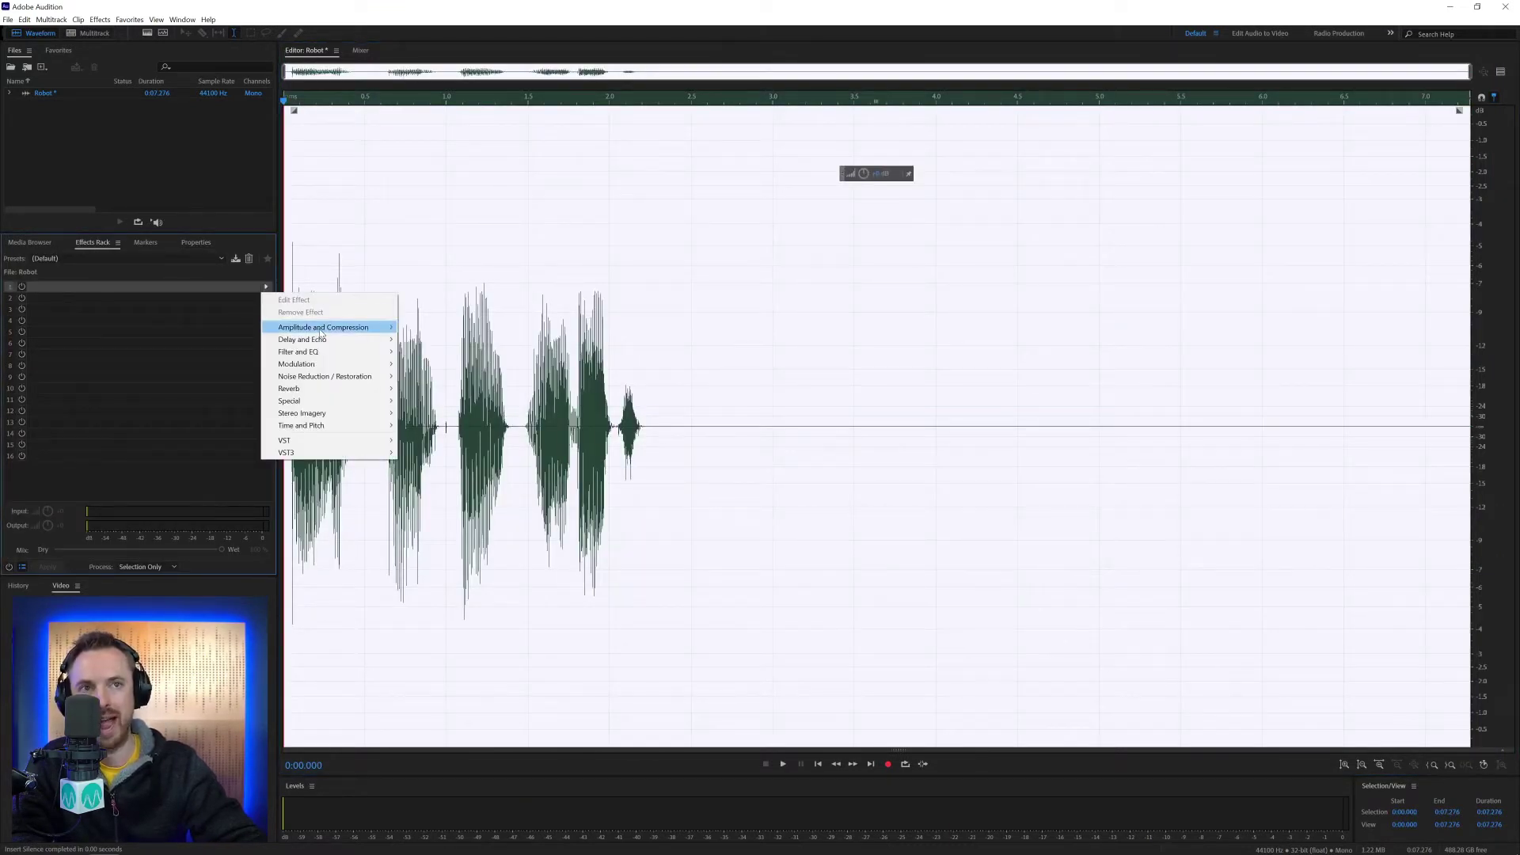
pyautogui.moveTo(367, 346)
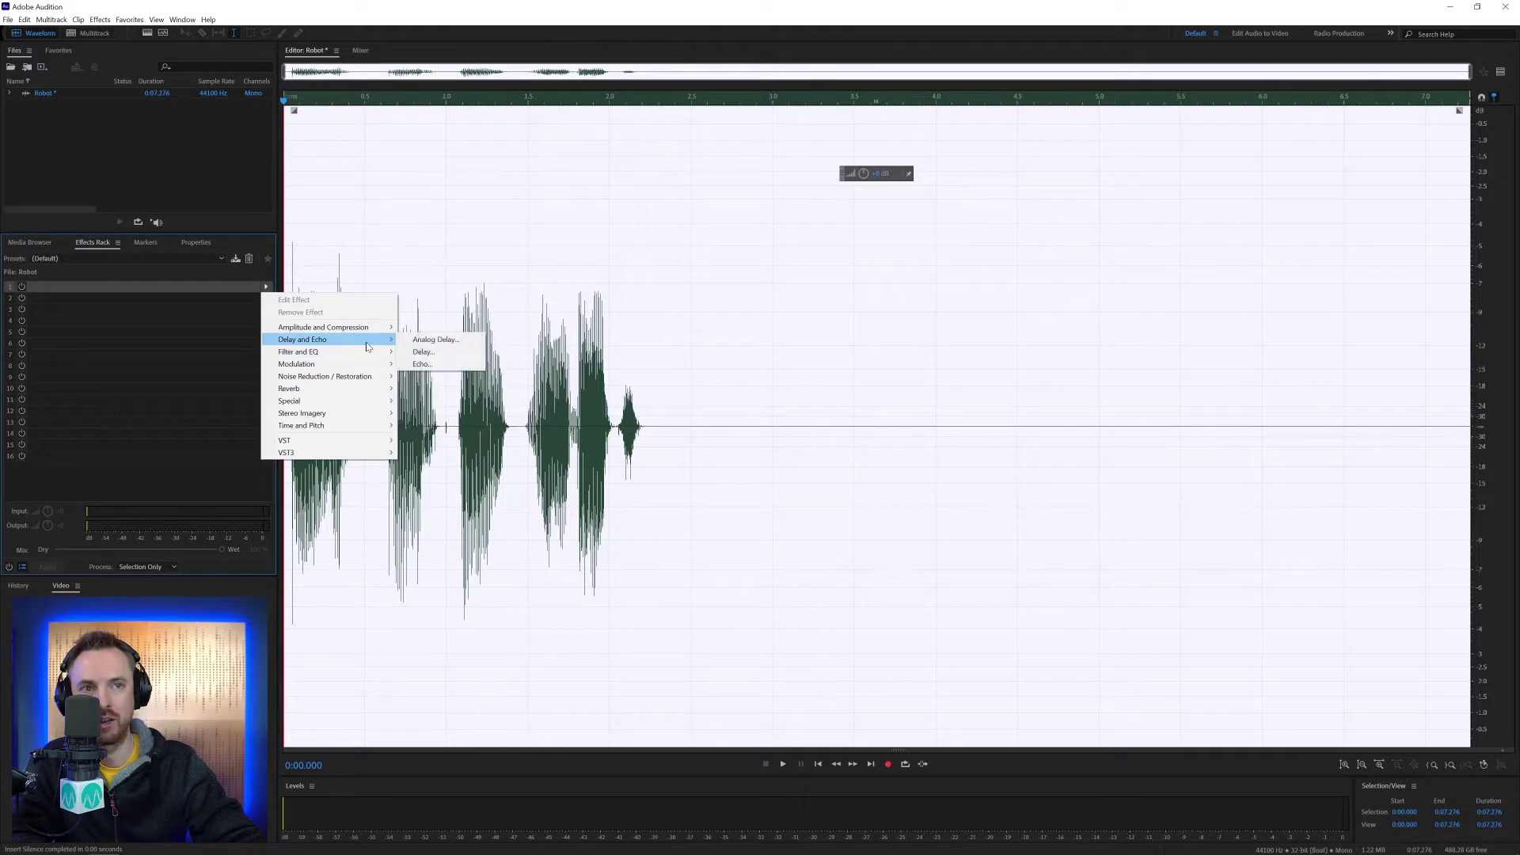
pyautogui.click(420, 364)
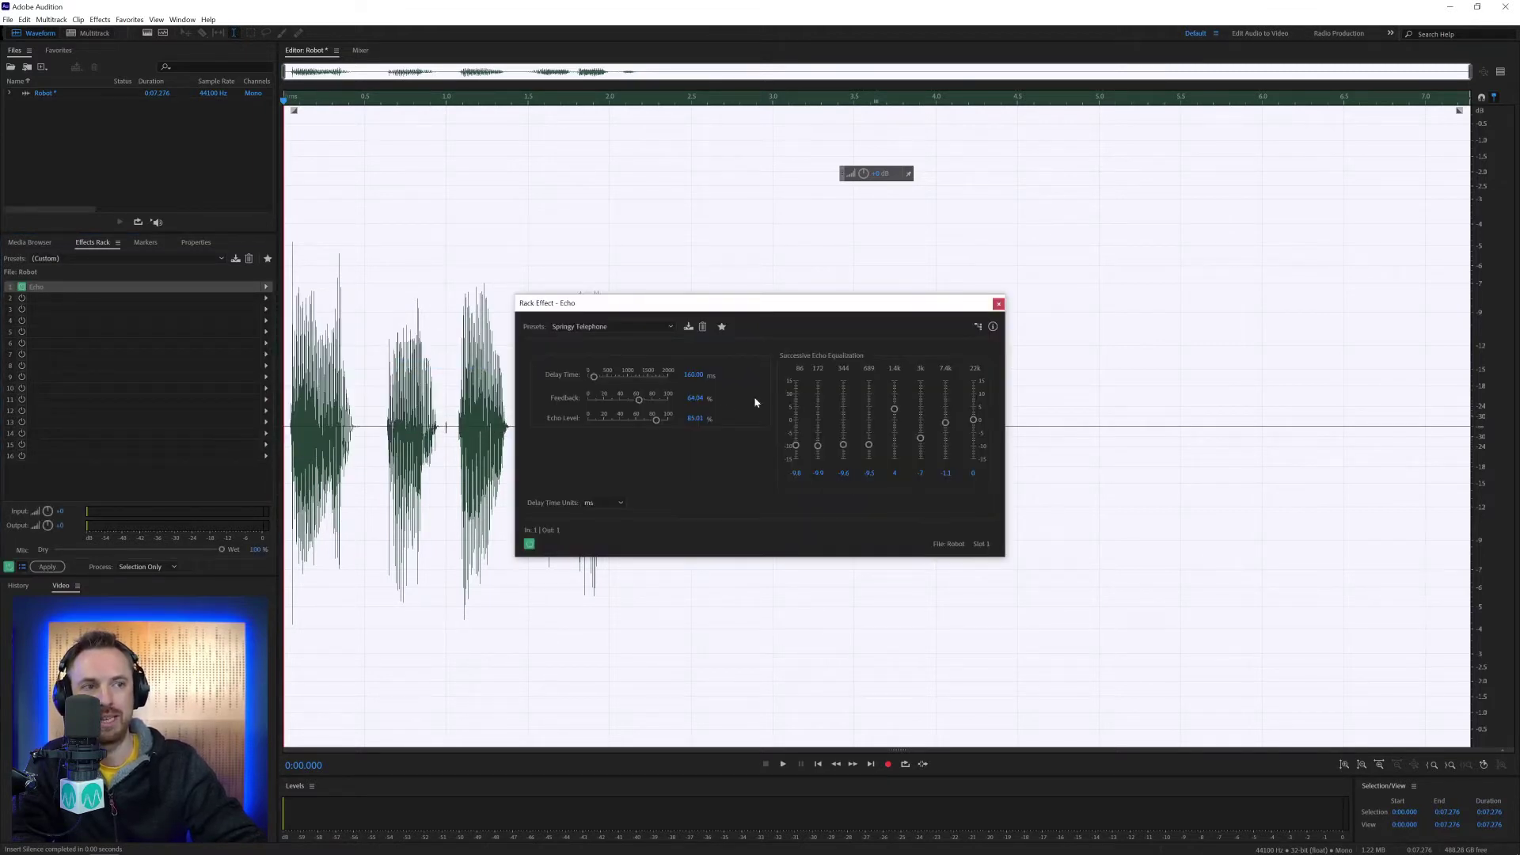
pyautogui.click(998, 304)
pyautogui.press('space')
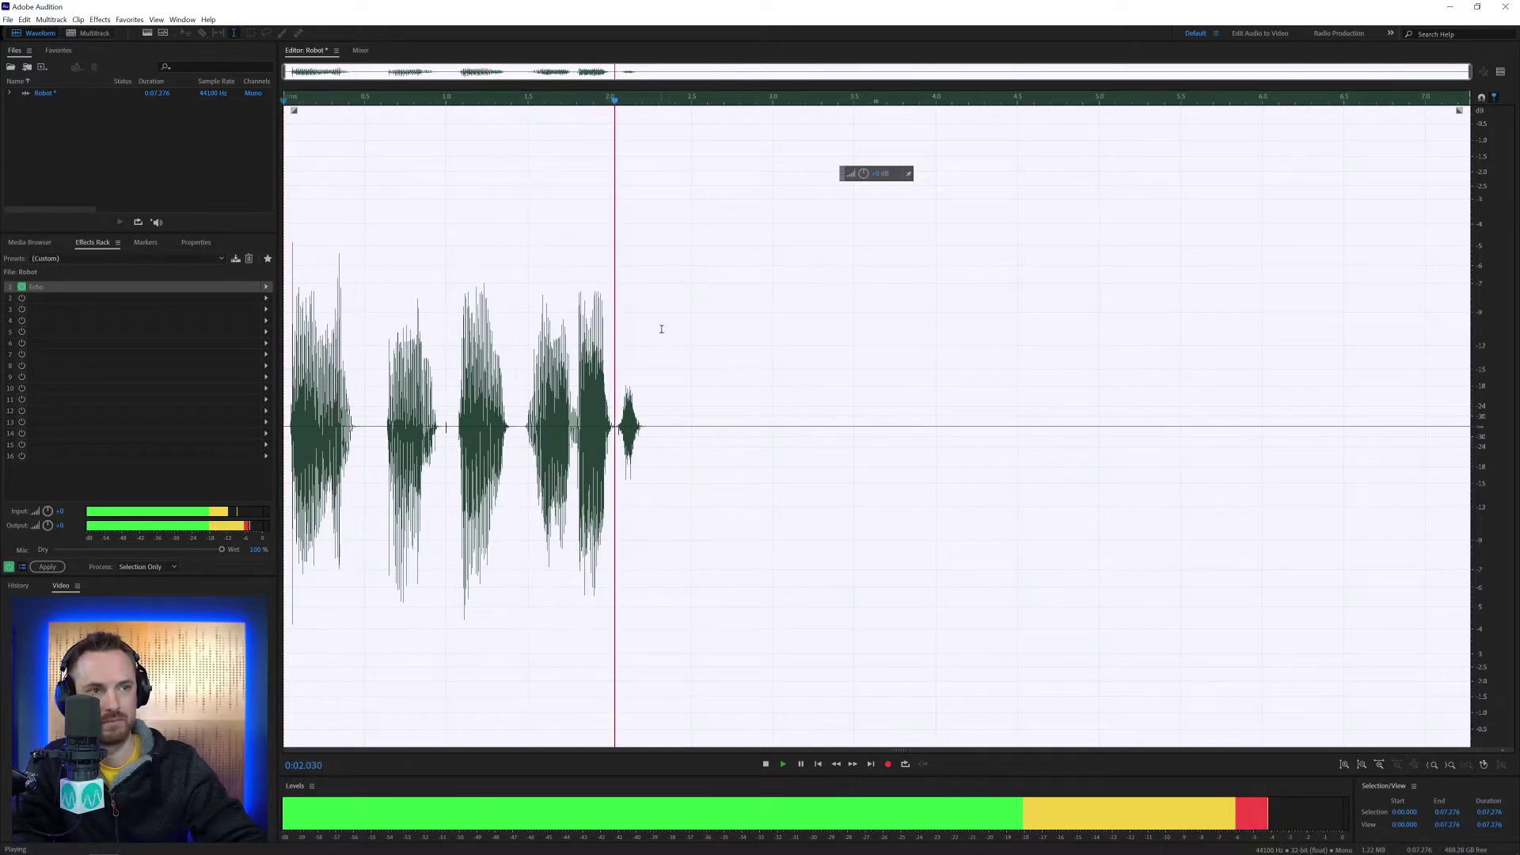
pyautogui.press('space')
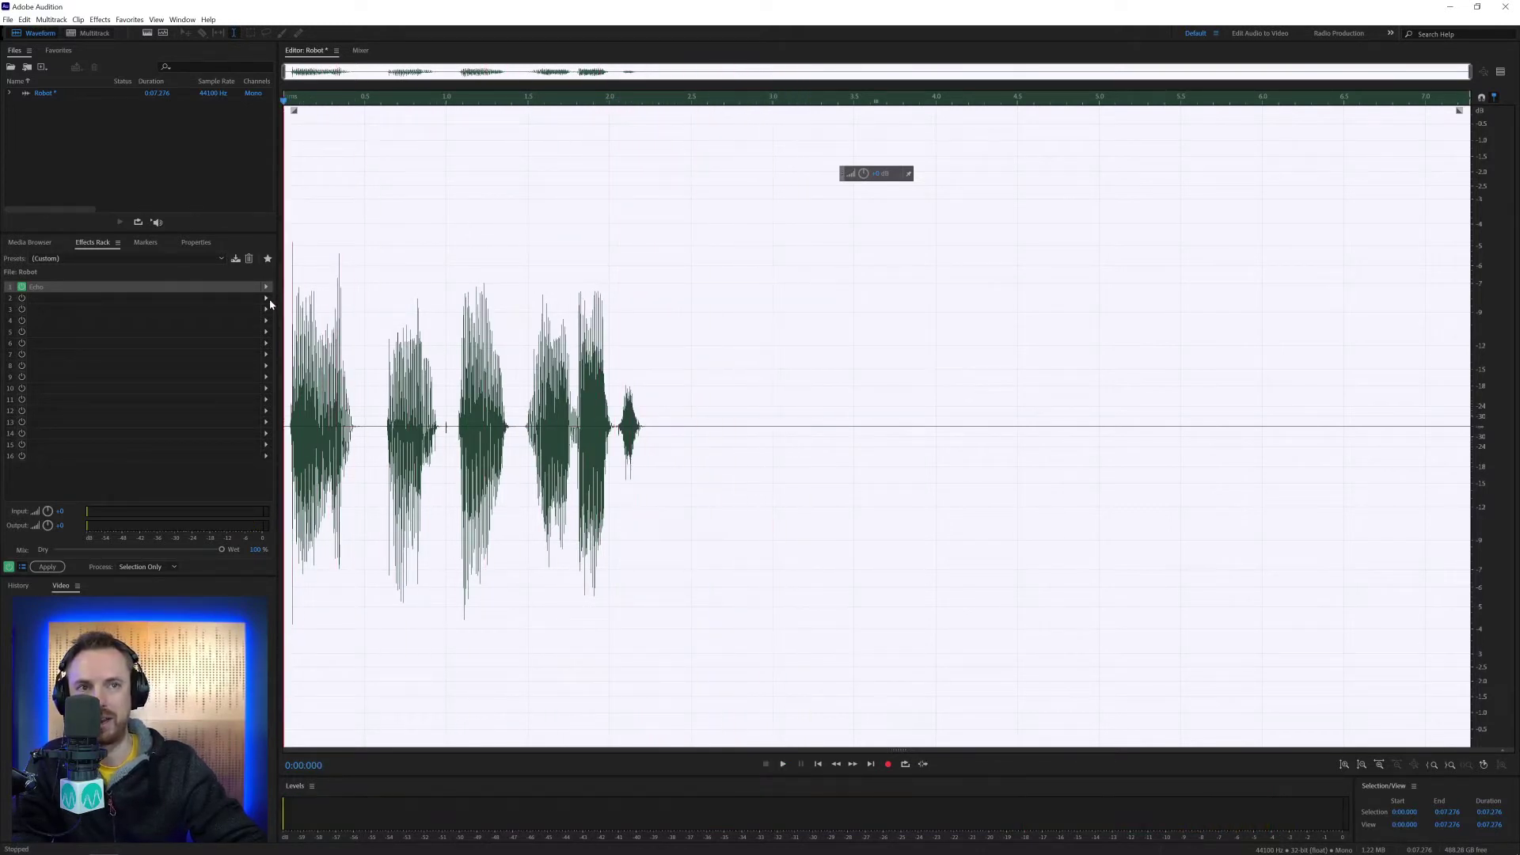
# Step: Put a Delay with the Slap Back preset into rack slot 2 and preview it
pyautogui.click(266, 298)
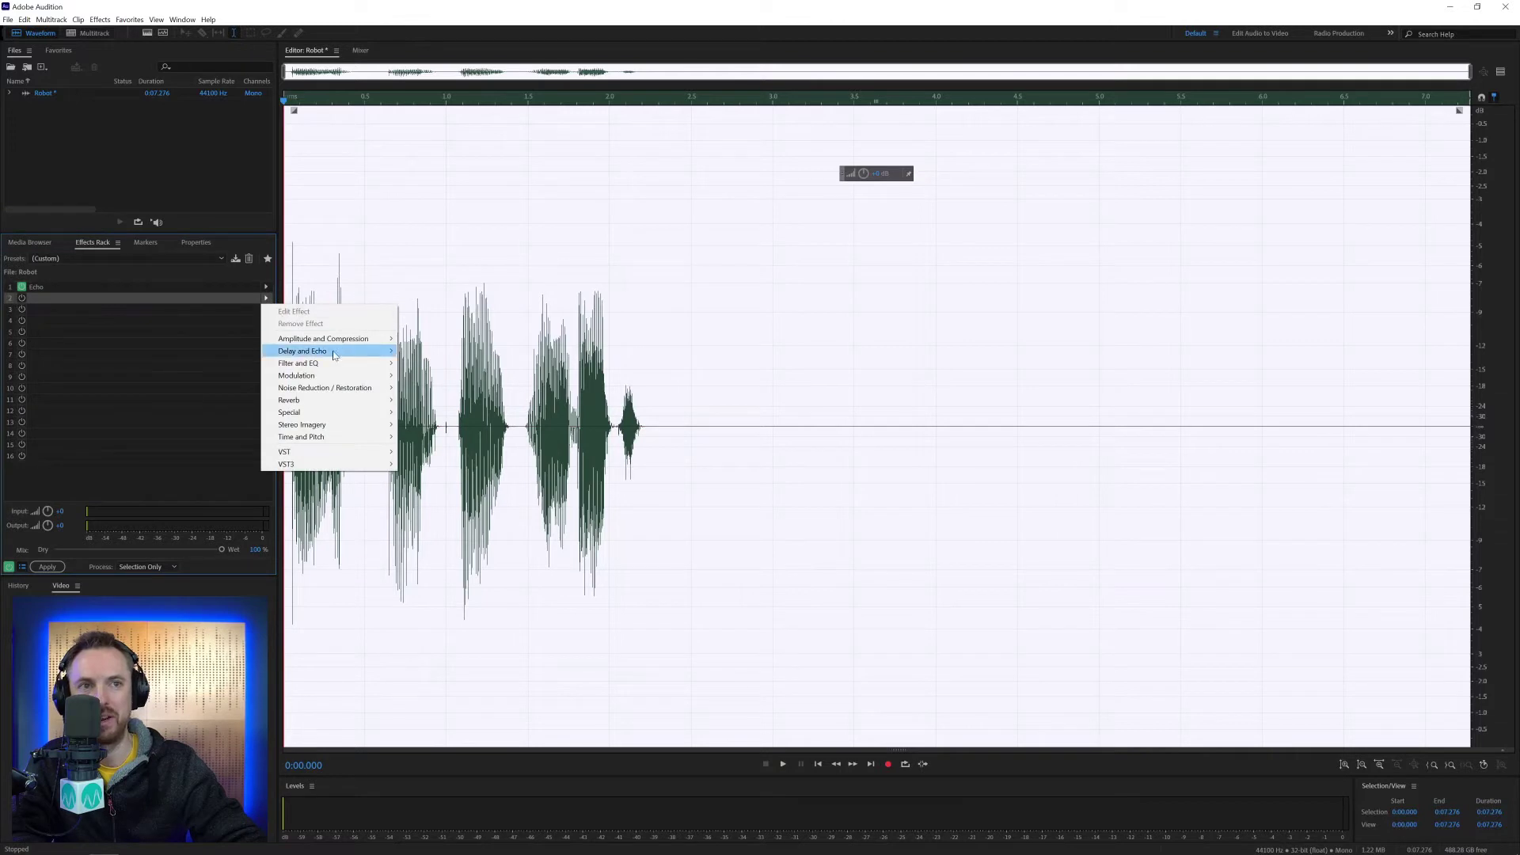
pyautogui.moveTo(348, 351)
pyautogui.click(423, 363)
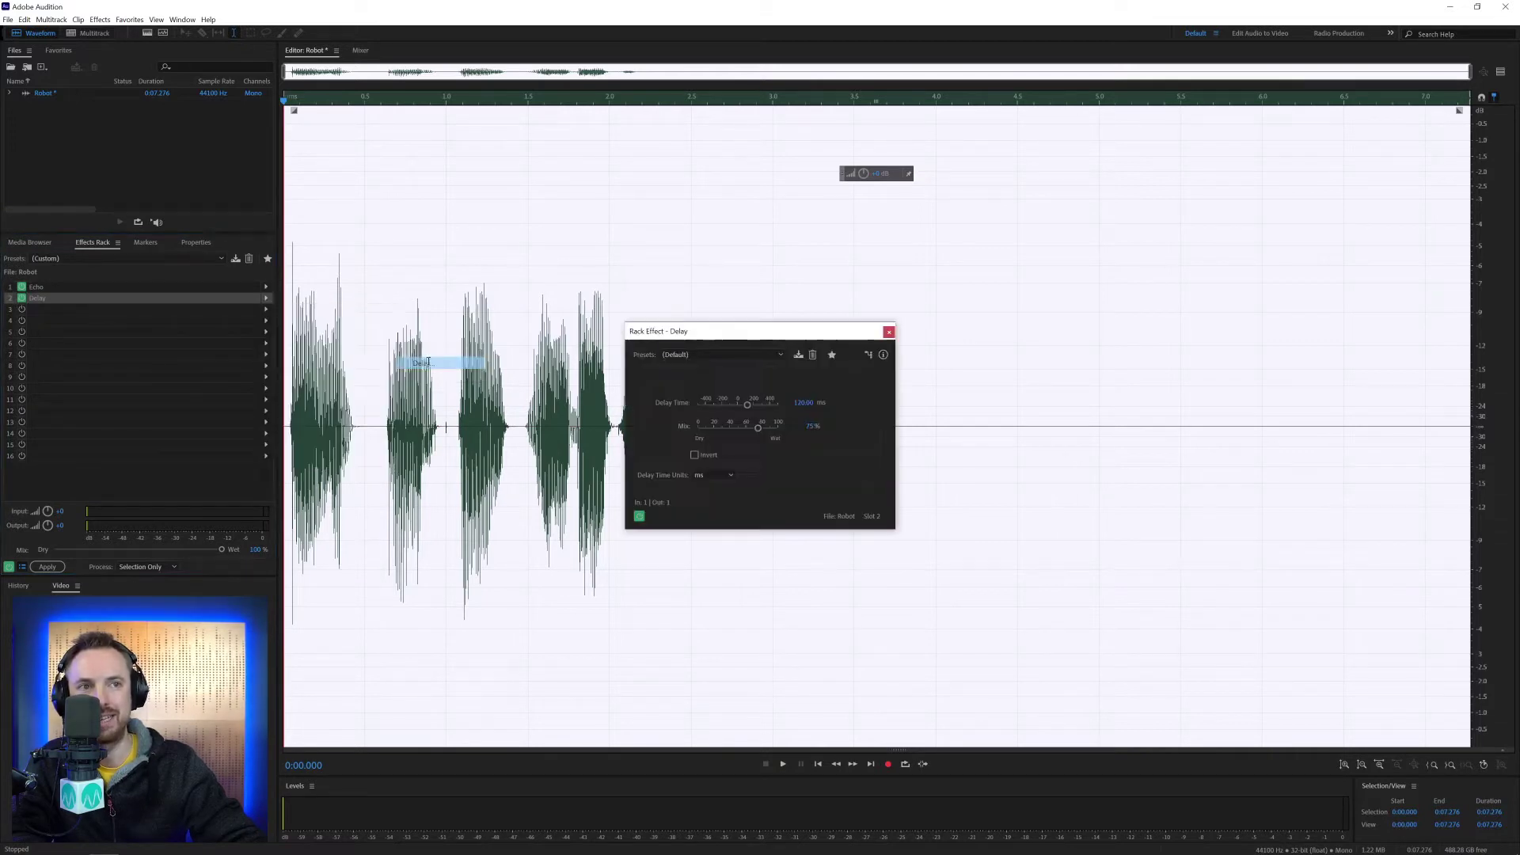
pyautogui.click(689, 355)
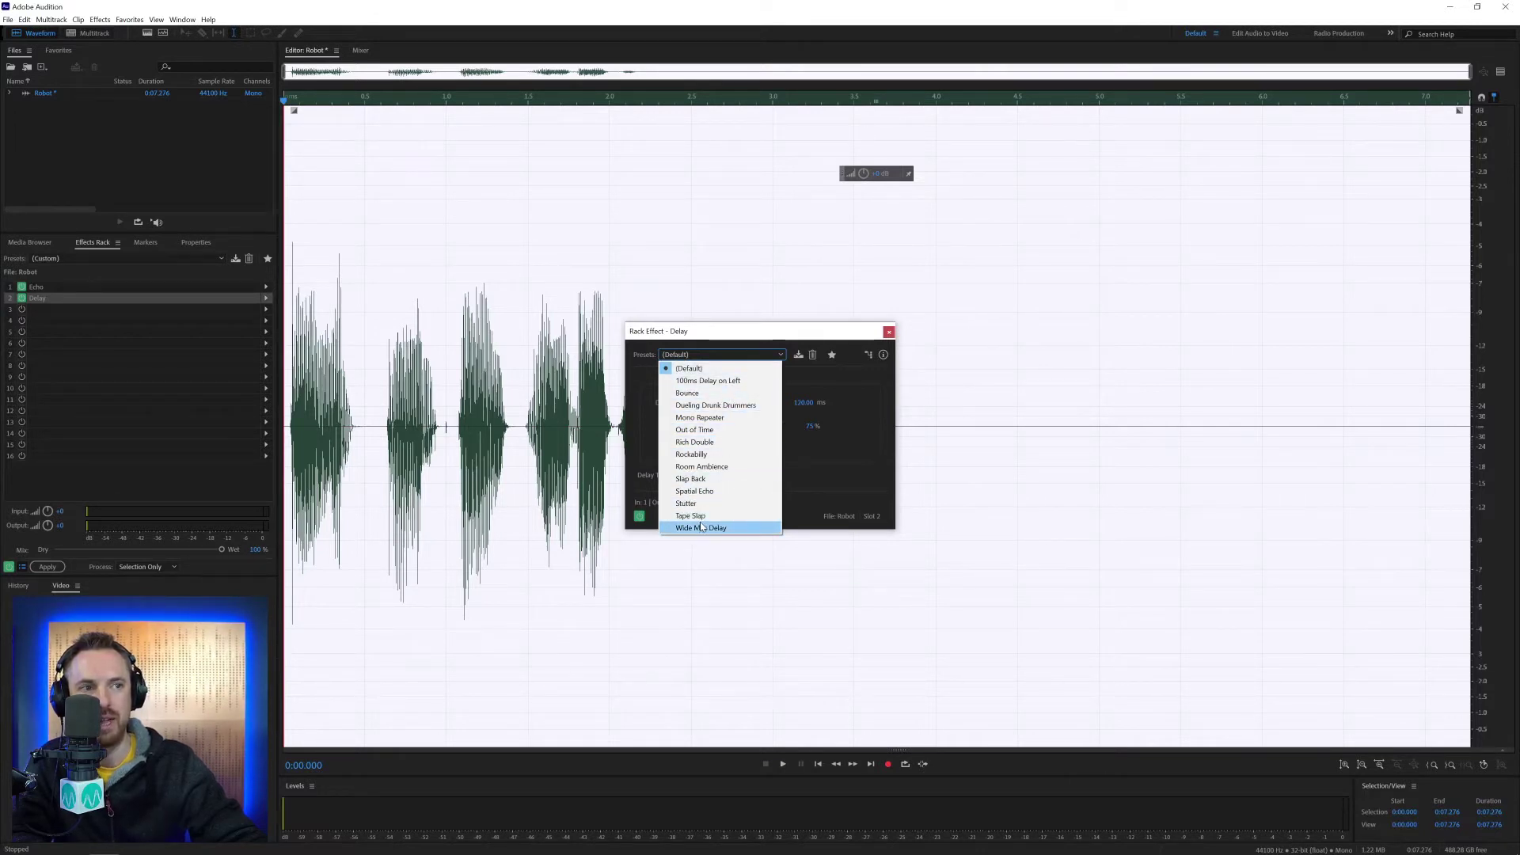
pyautogui.click(703, 479)
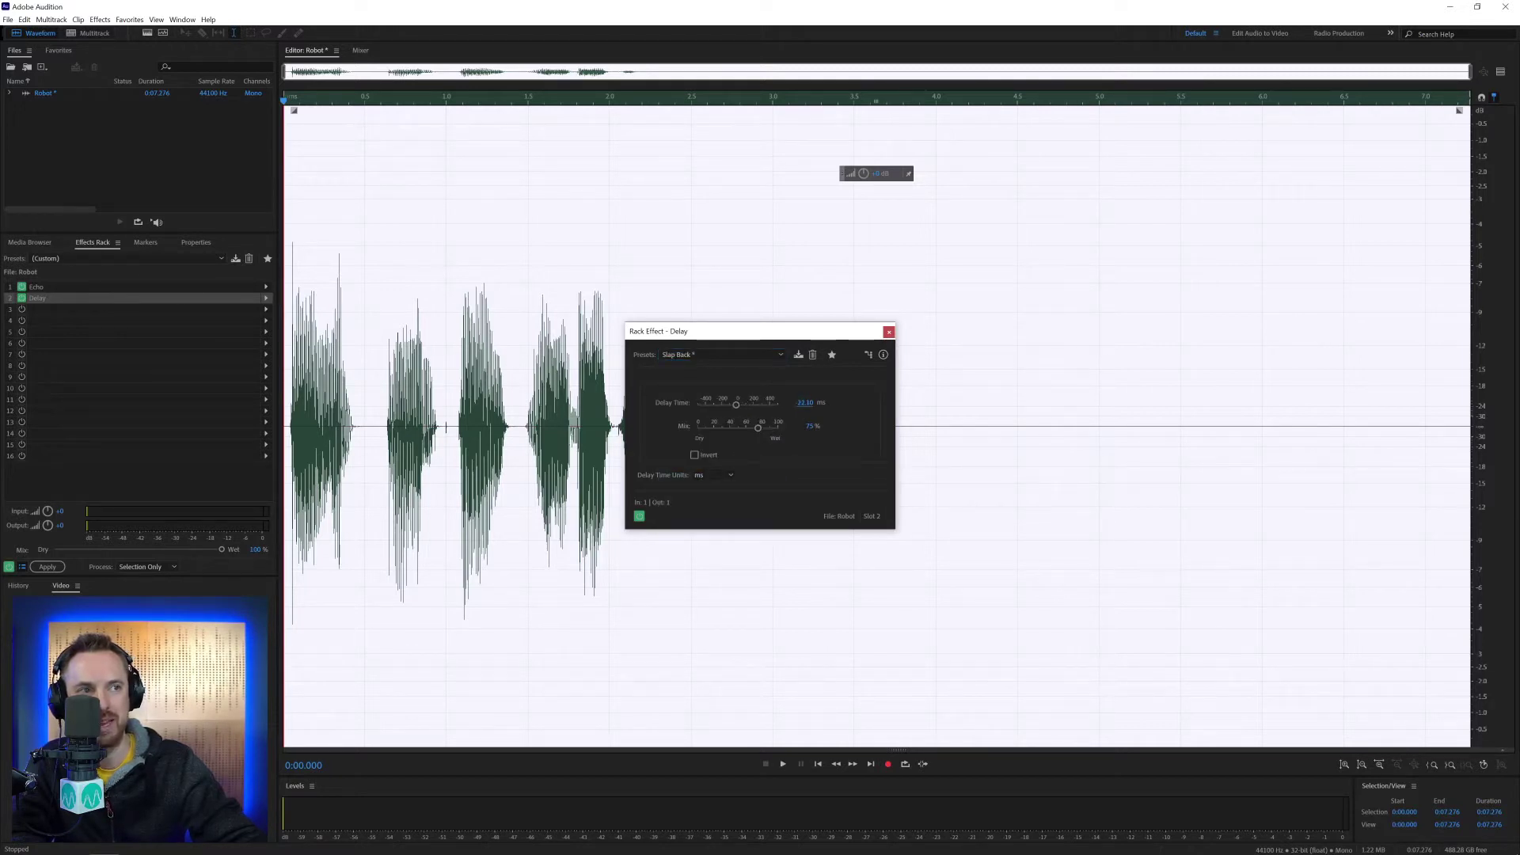
pyautogui.press('space')
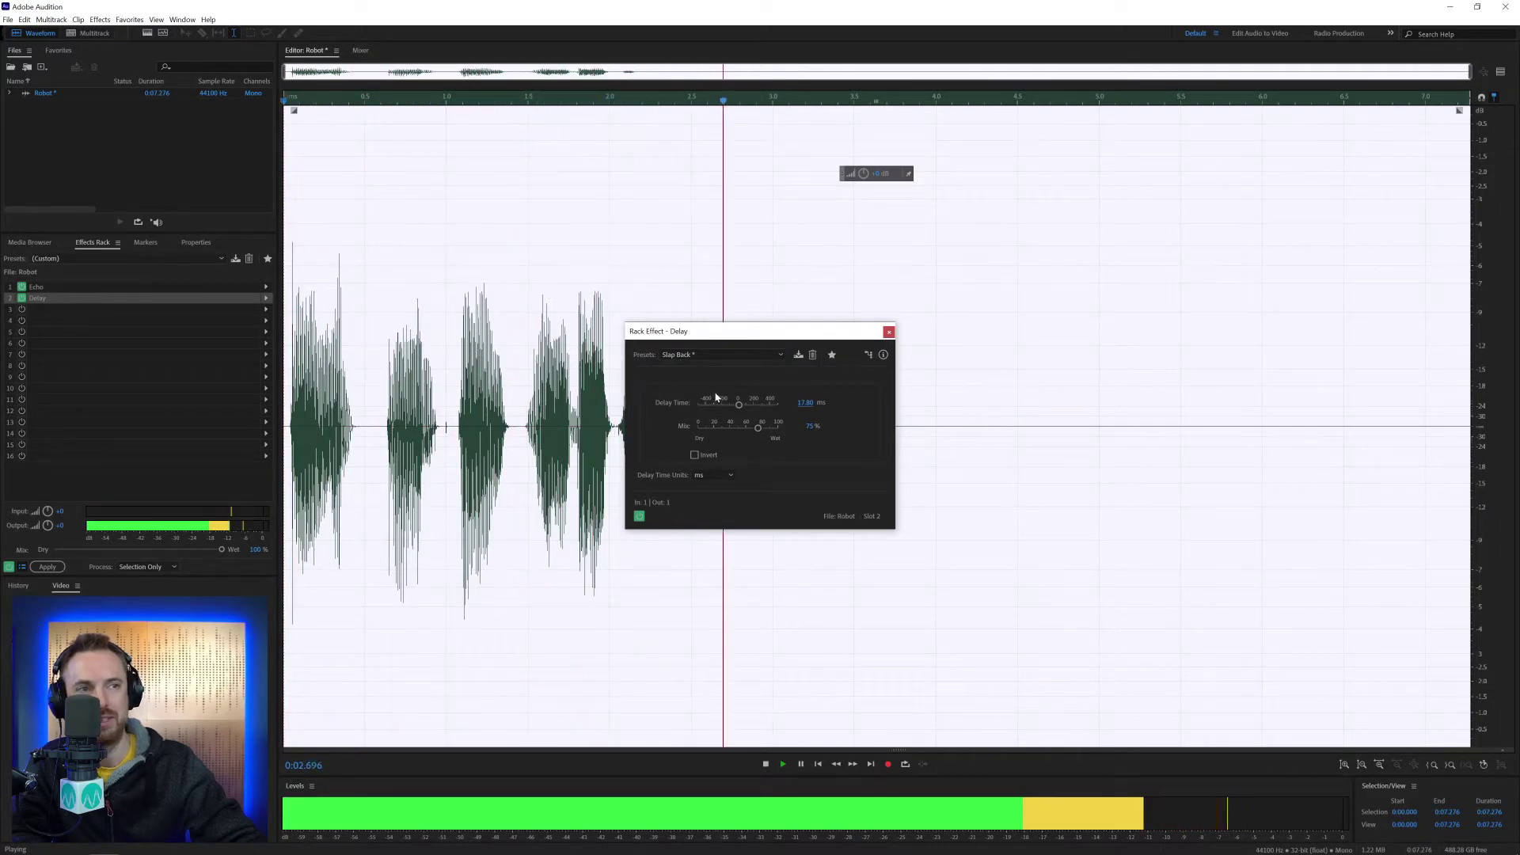
pyautogui.press('space')
# Step: Replace slot 2 with Analog Delay using the Robot Voice preset
pyautogui.click(889, 333)
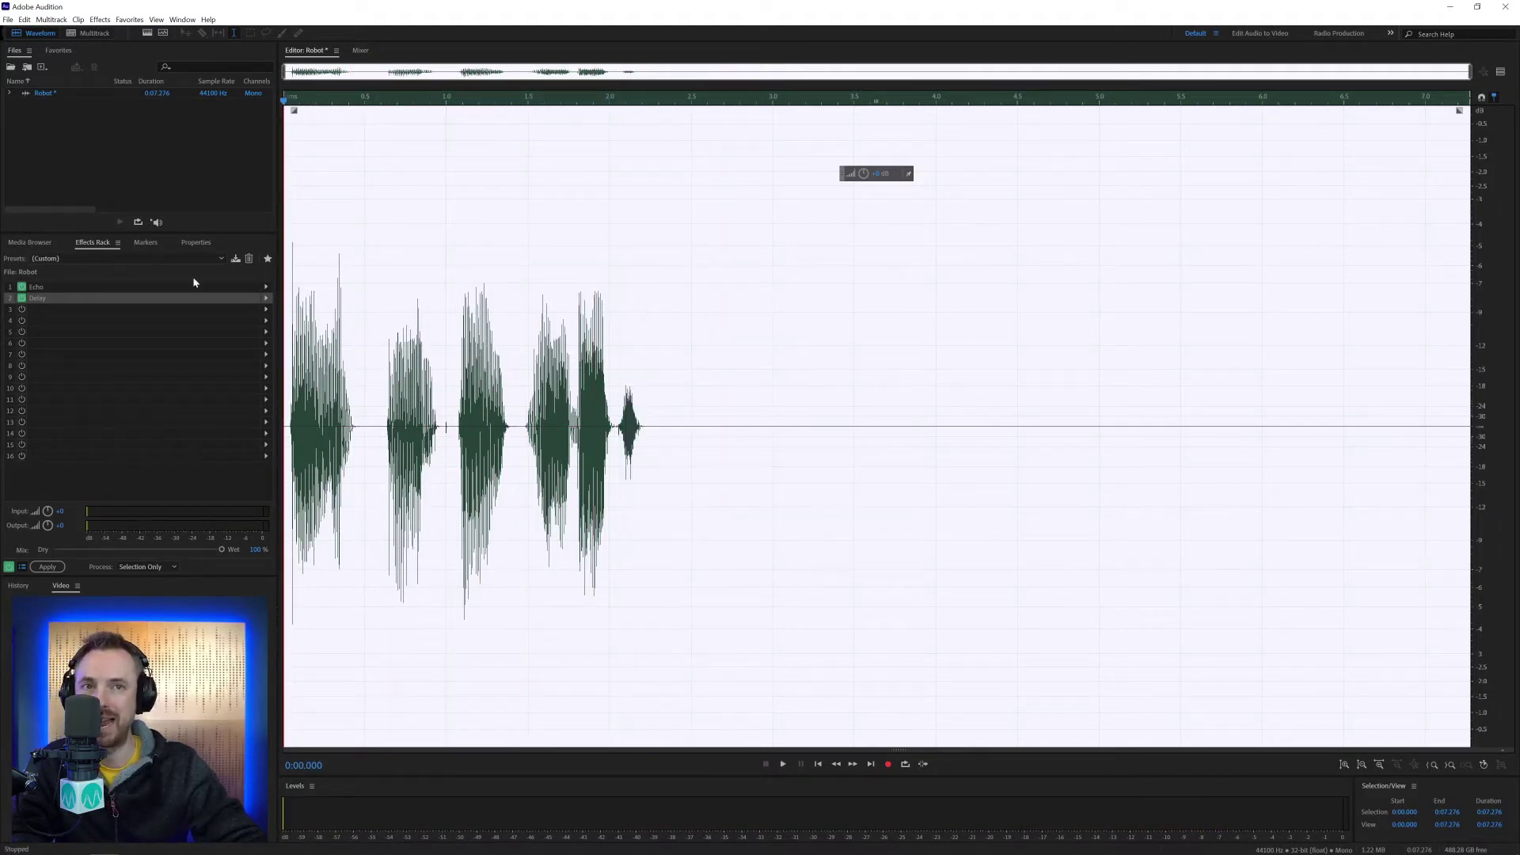
pyautogui.click(267, 299)
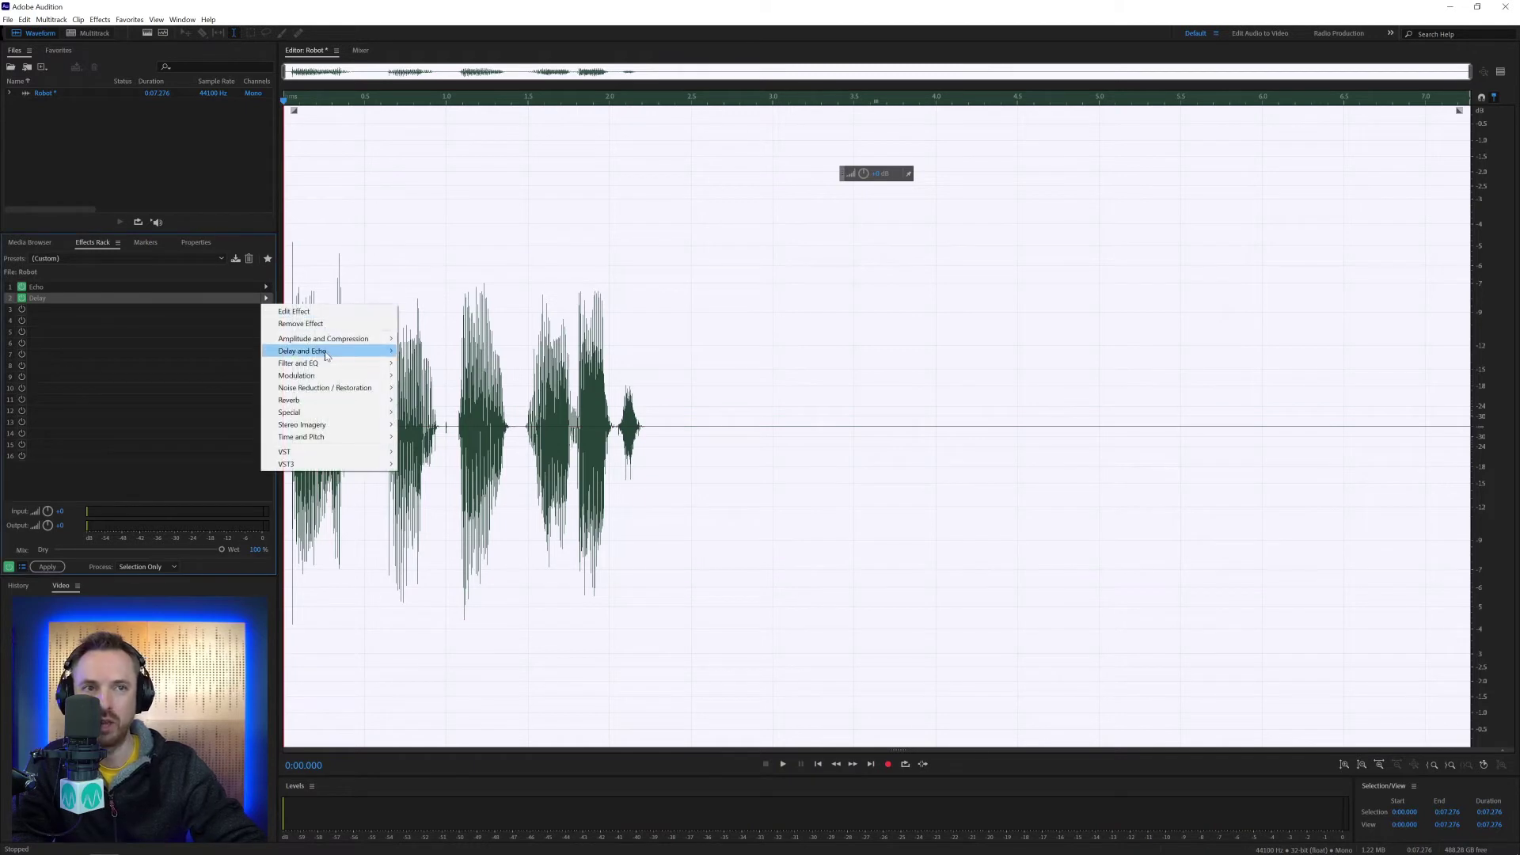
pyautogui.moveTo(327, 355)
pyautogui.click(423, 351)
pyautogui.click(711, 346)
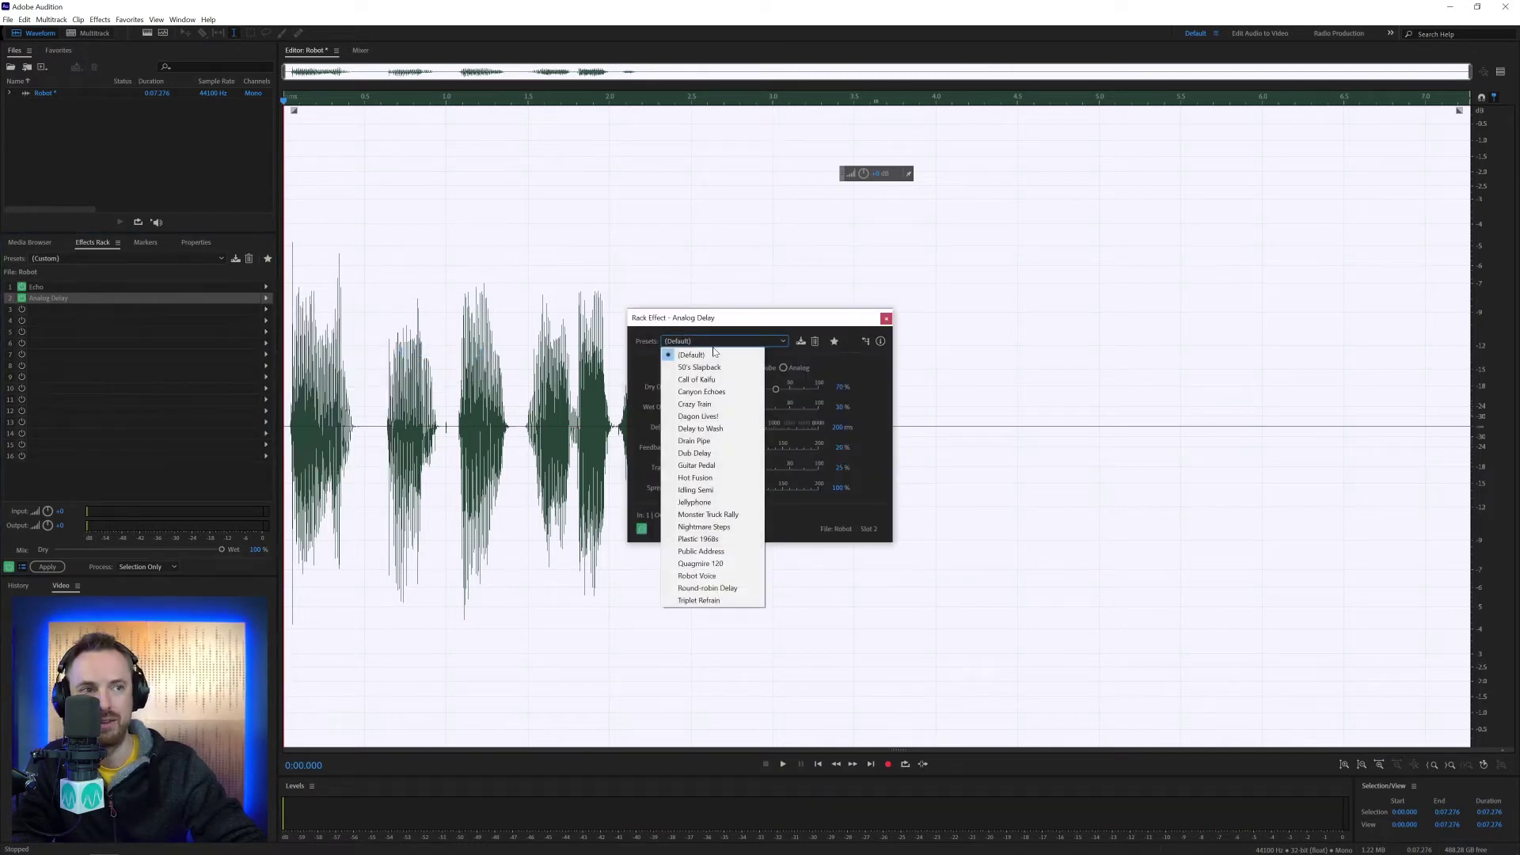
pyautogui.click(712, 578)
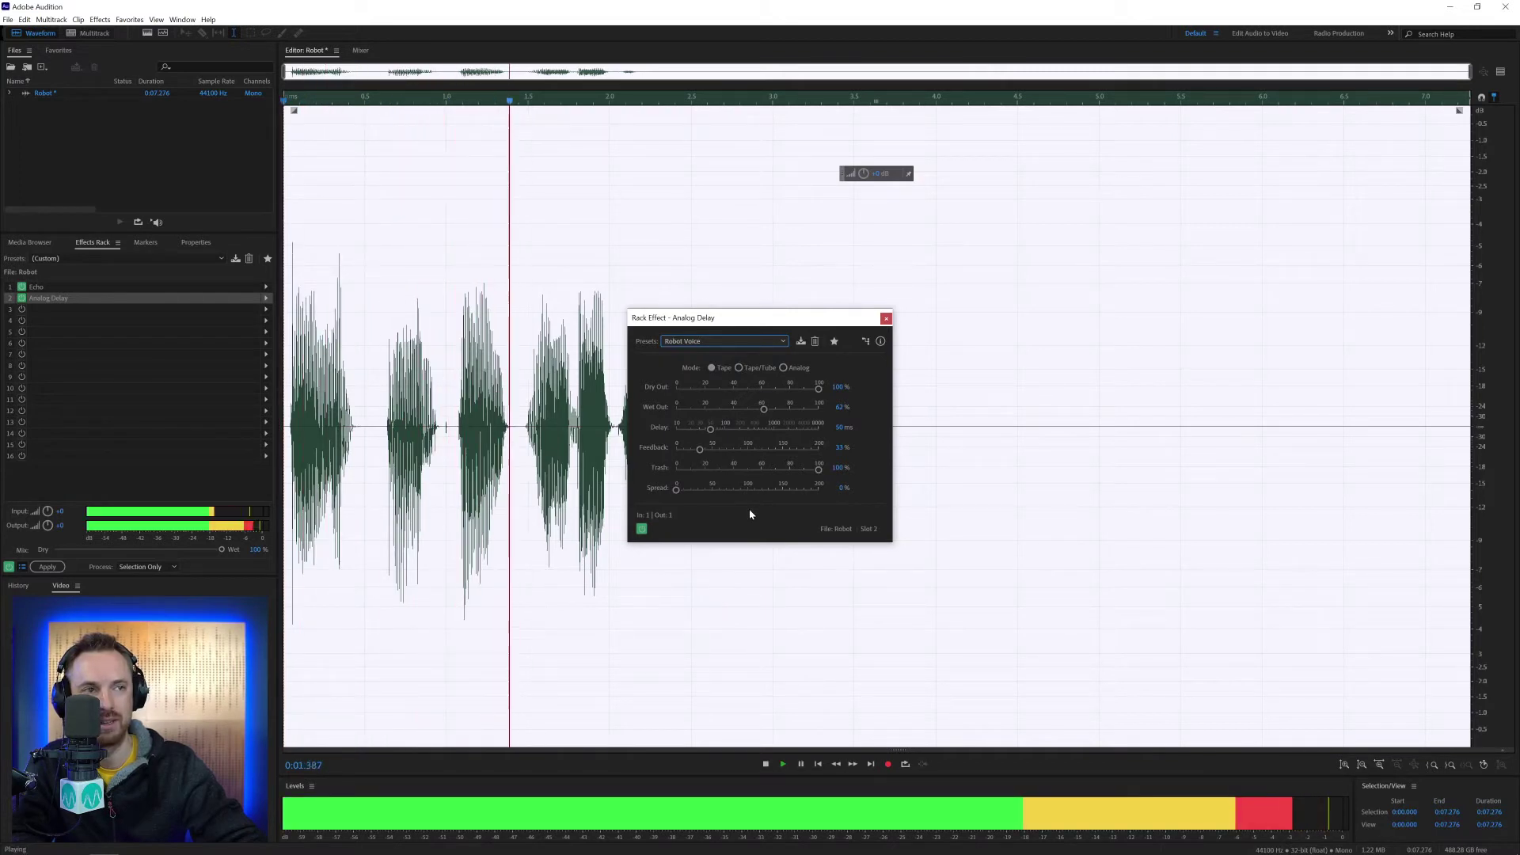
# Step: Bypass the Echo in slot 1 and preview the clip without it
pyautogui.press('space')
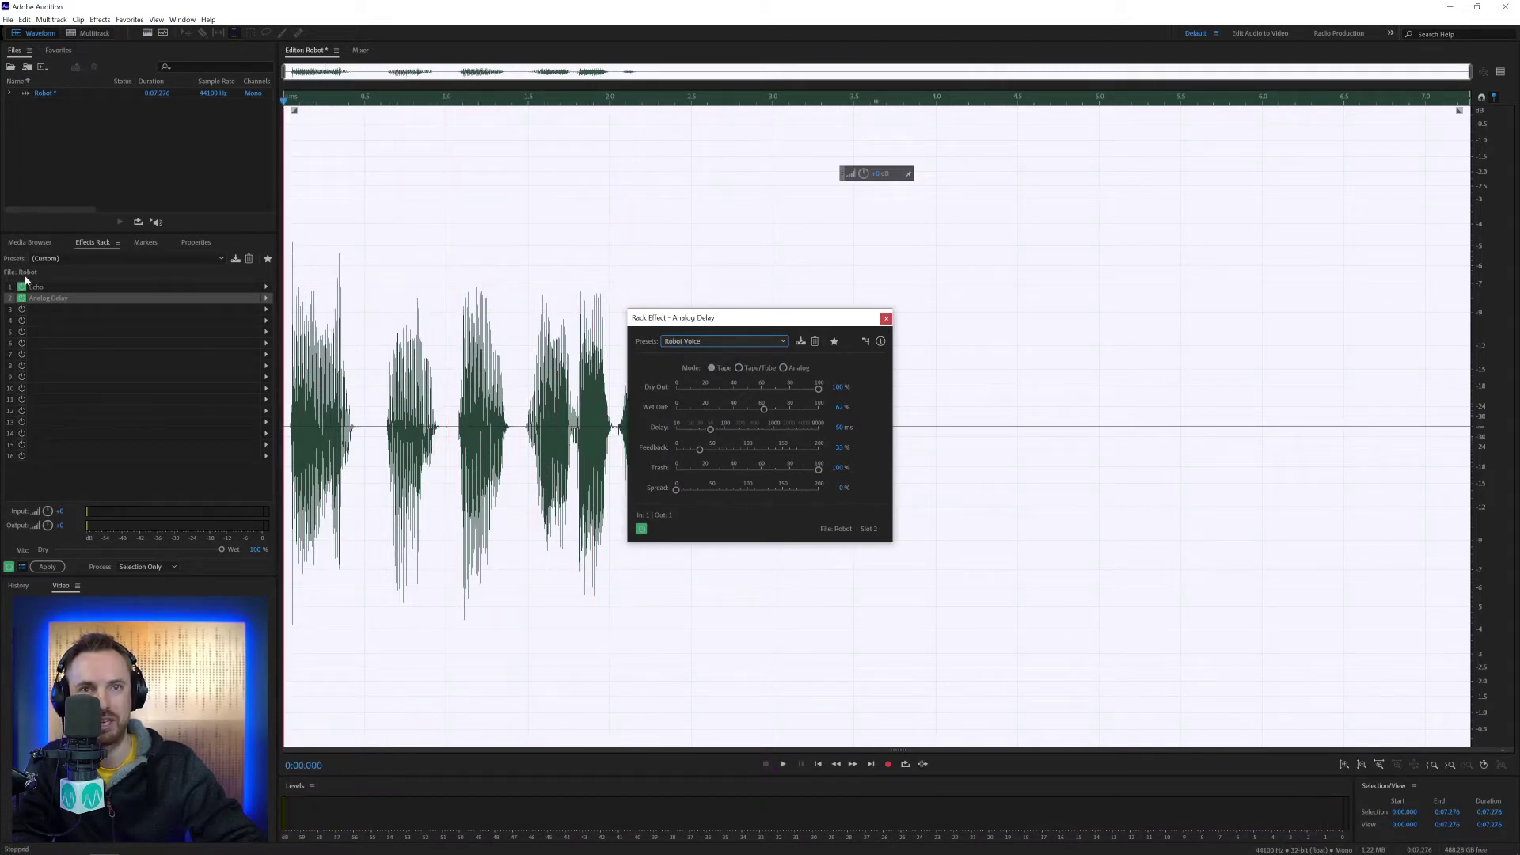
pyautogui.click(22, 287)
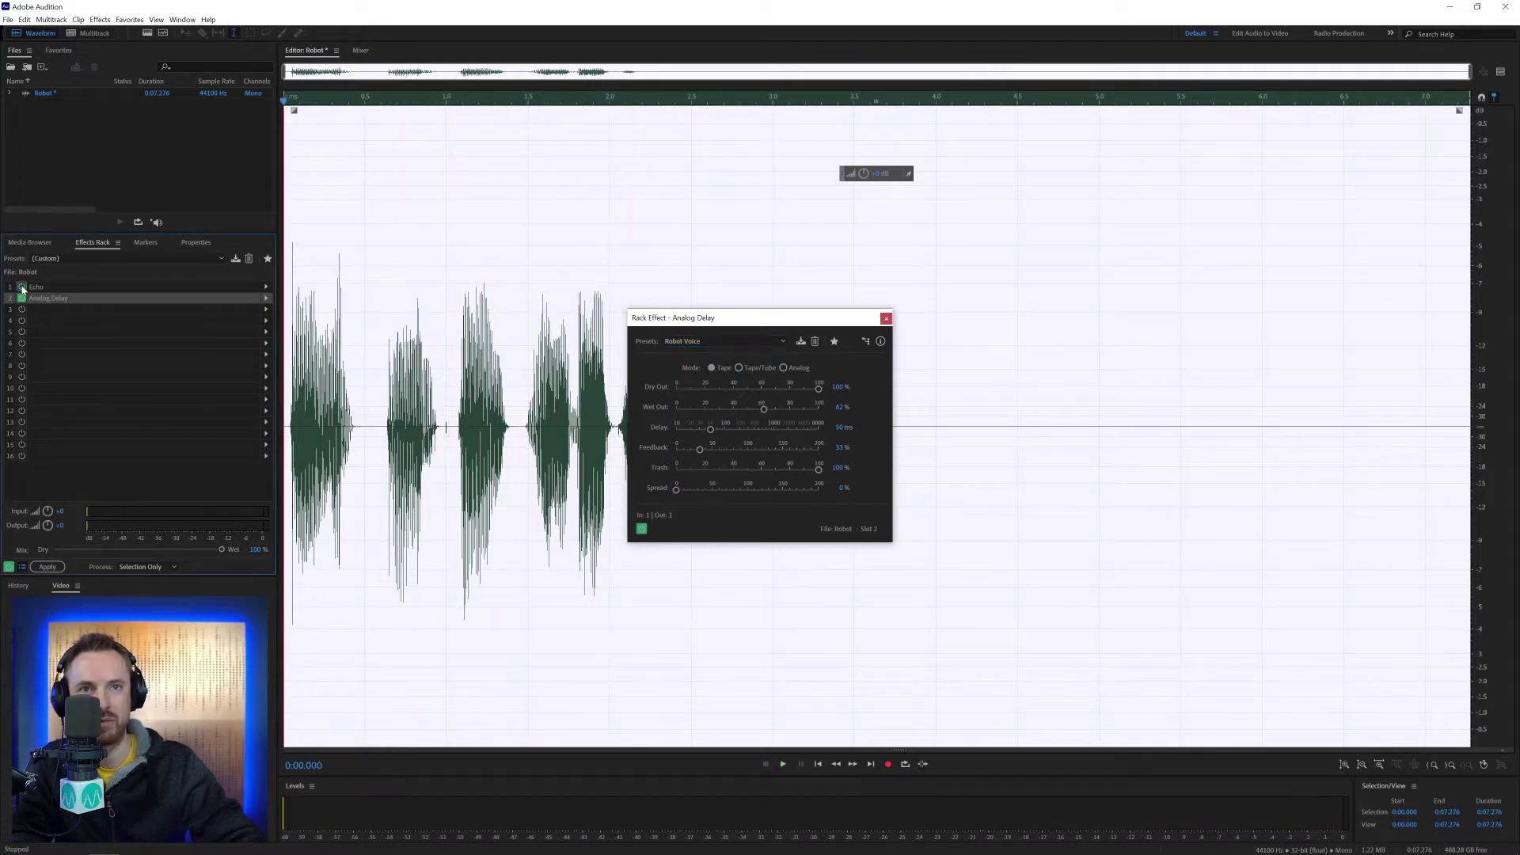
pyautogui.press('space')
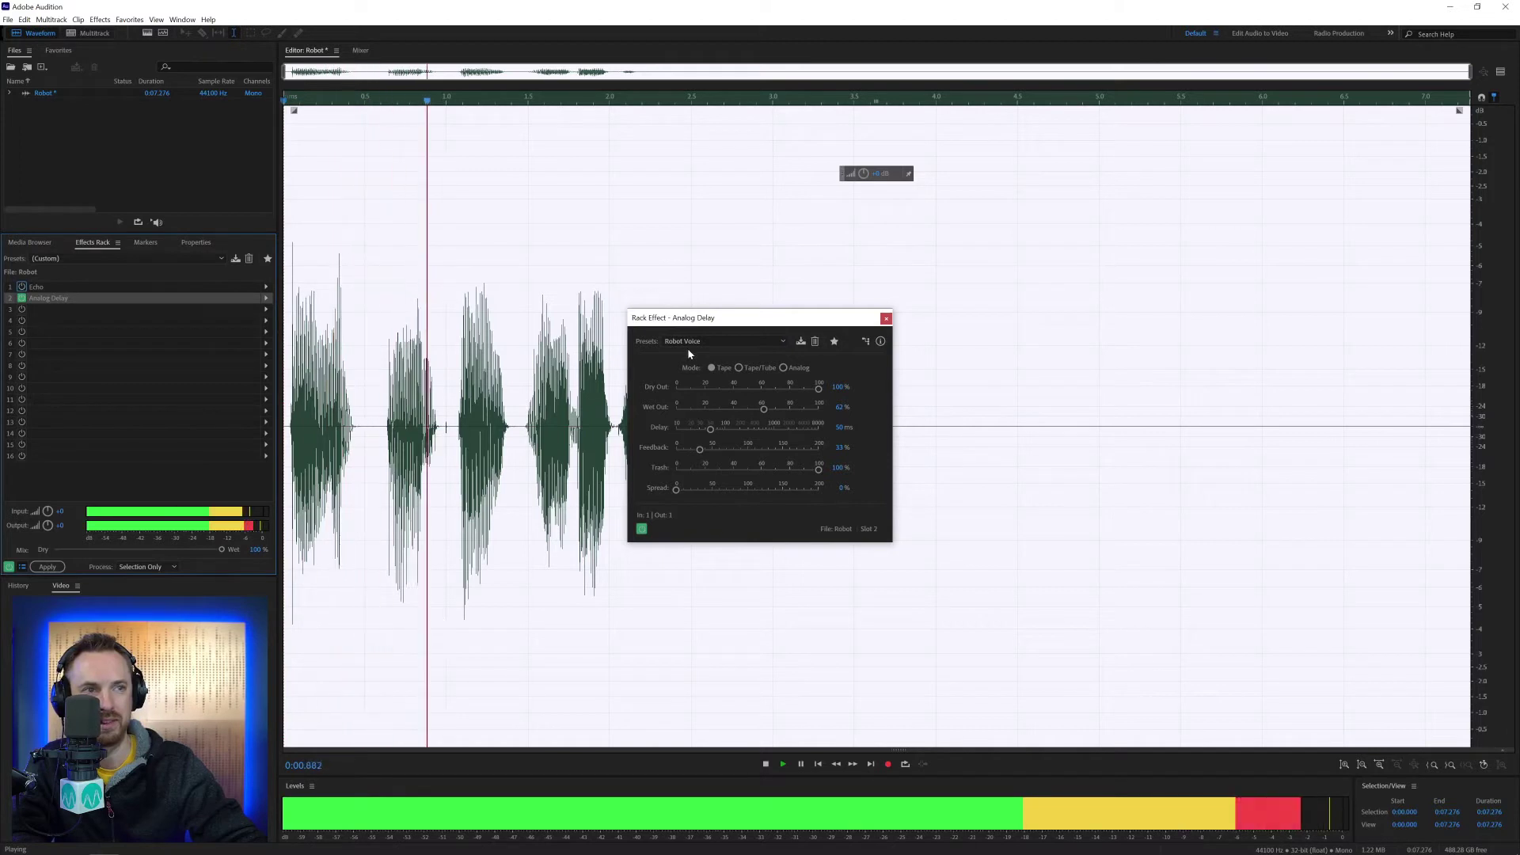
pyautogui.press('space')
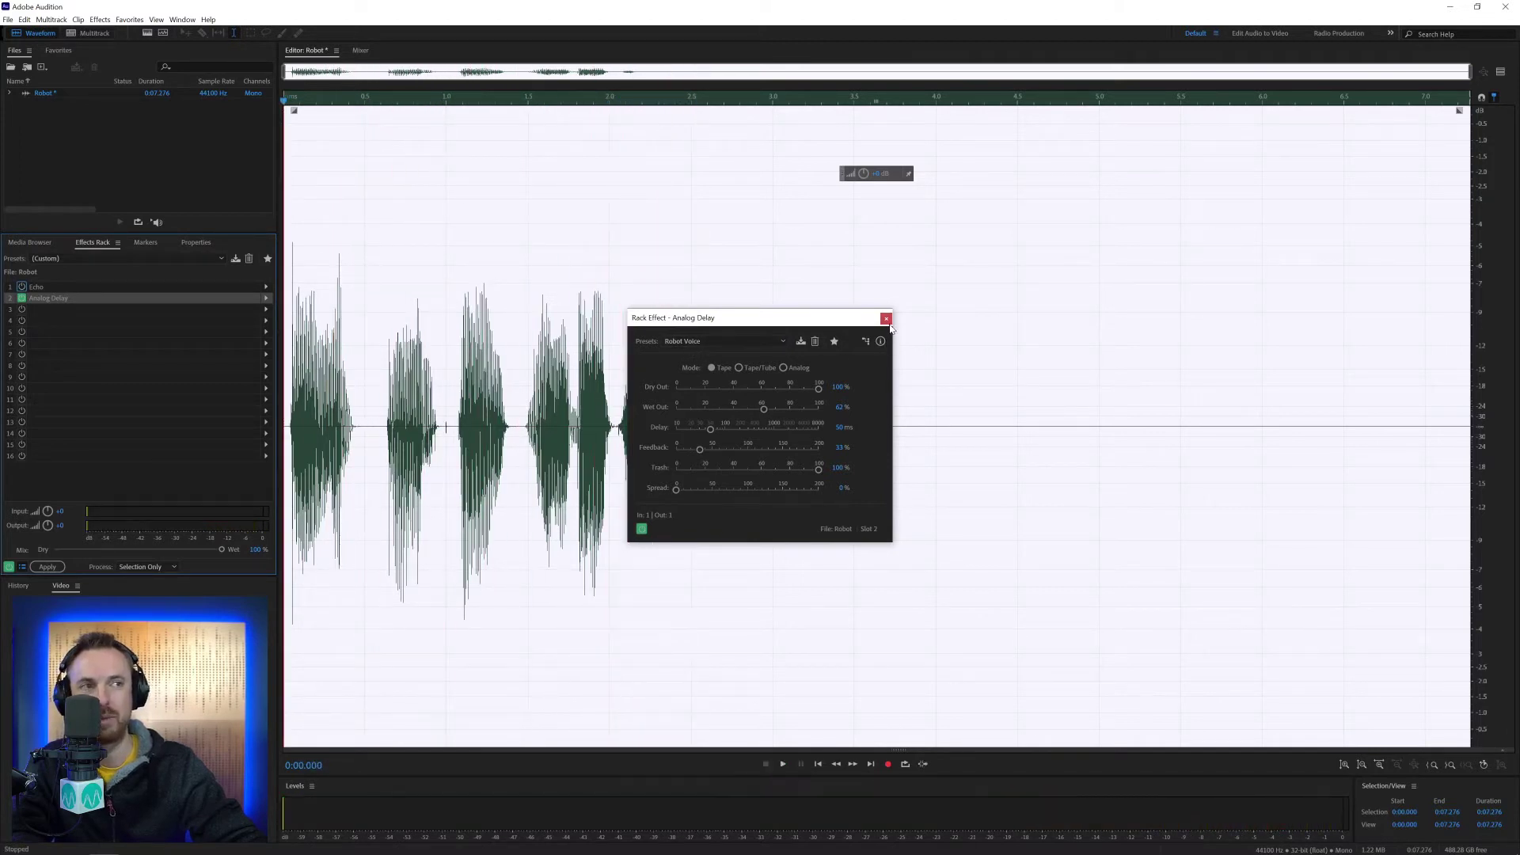
pyautogui.click(886, 319)
pyautogui.click(266, 309)
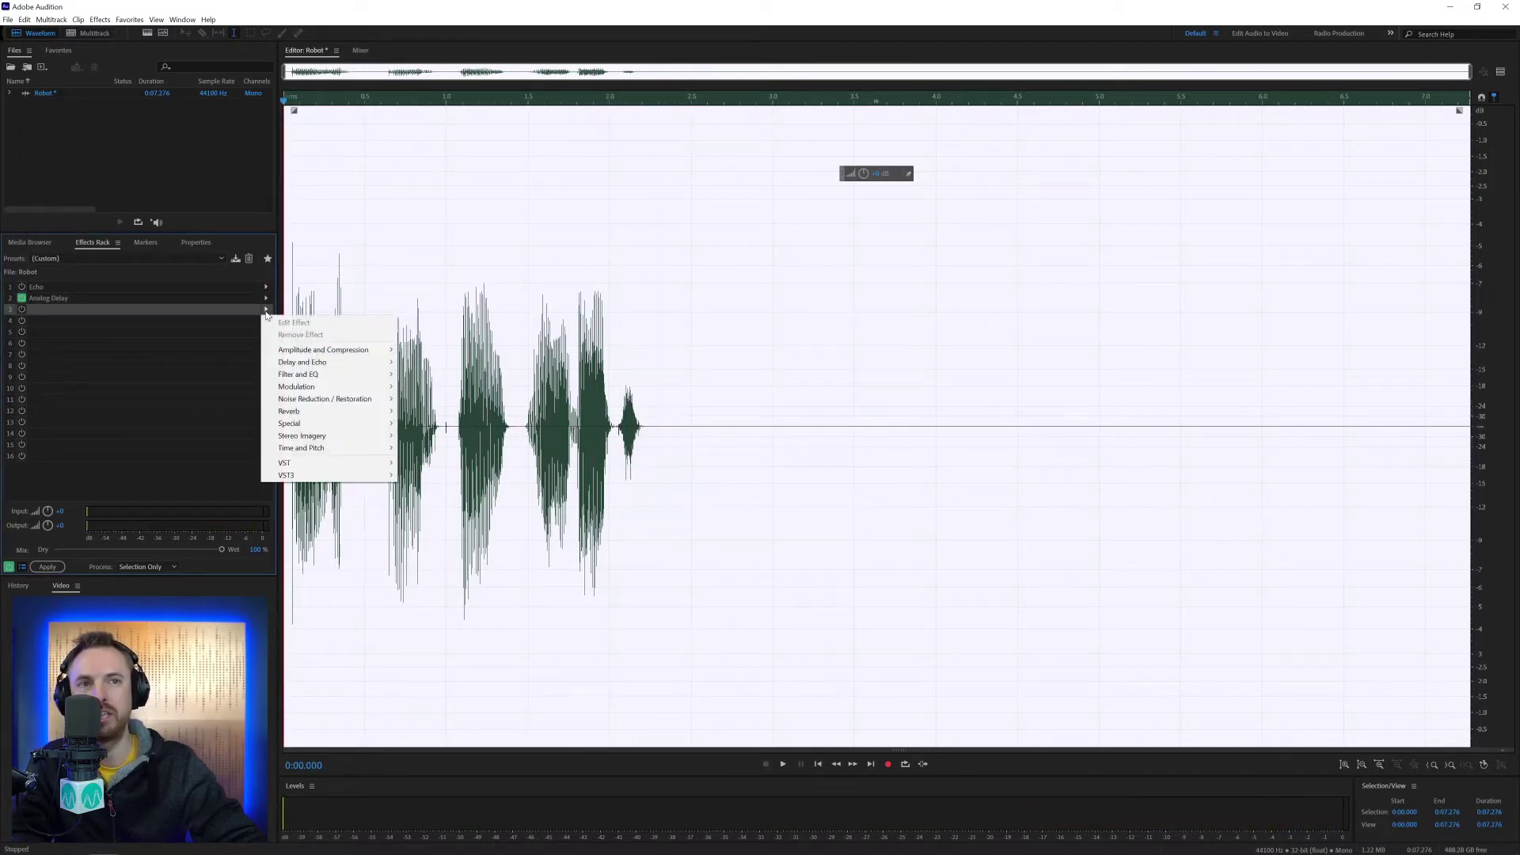
# Step: Add a Chorus to slot 3 and preview its Robotic Bee Attack preset
pyautogui.moveTo(334, 389)
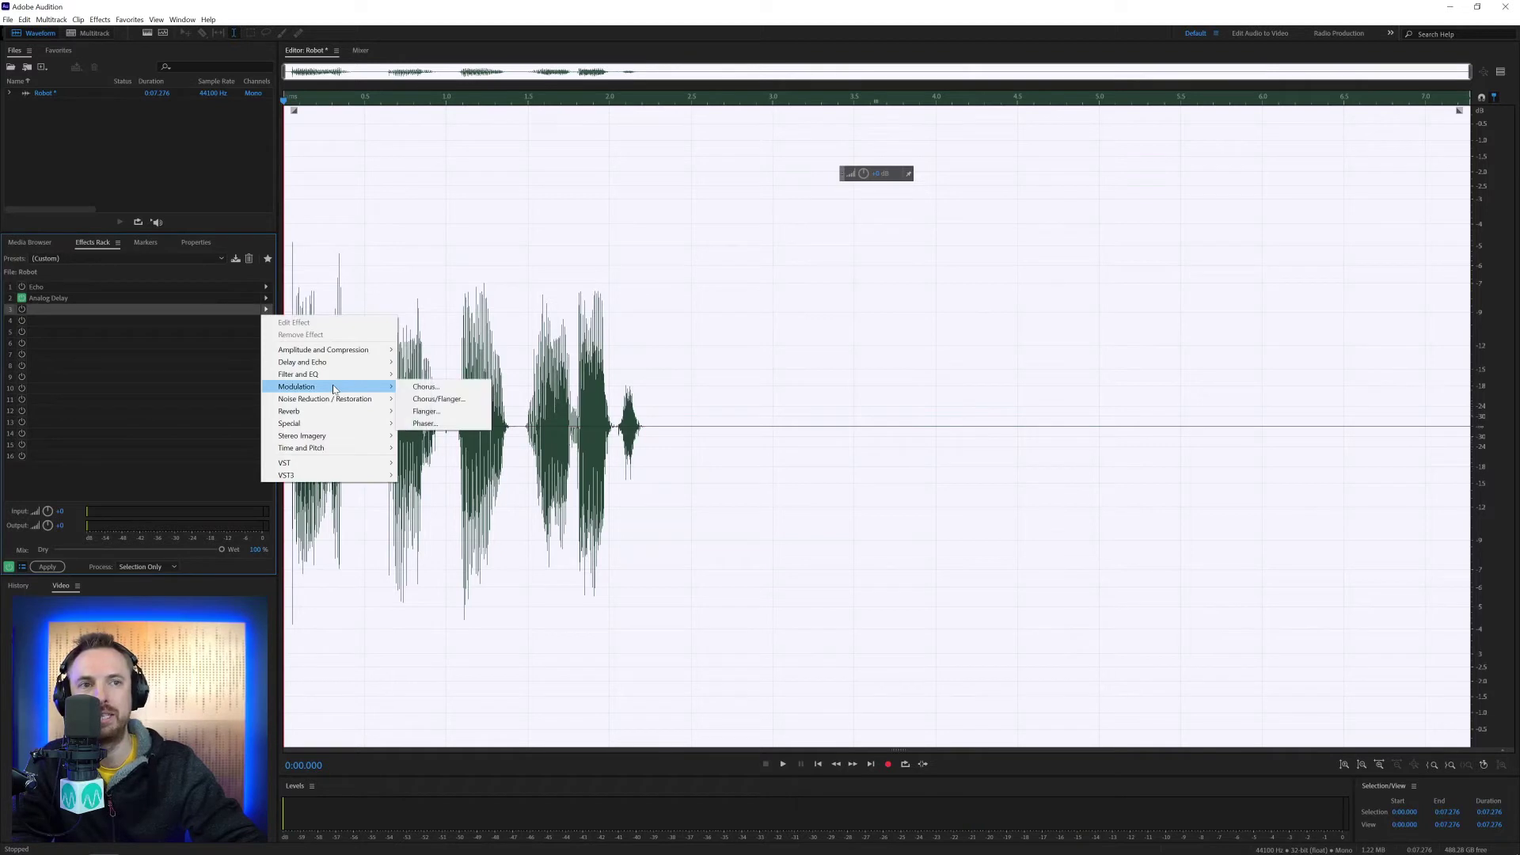
pyautogui.click(426, 386)
pyautogui.click(631, 330)
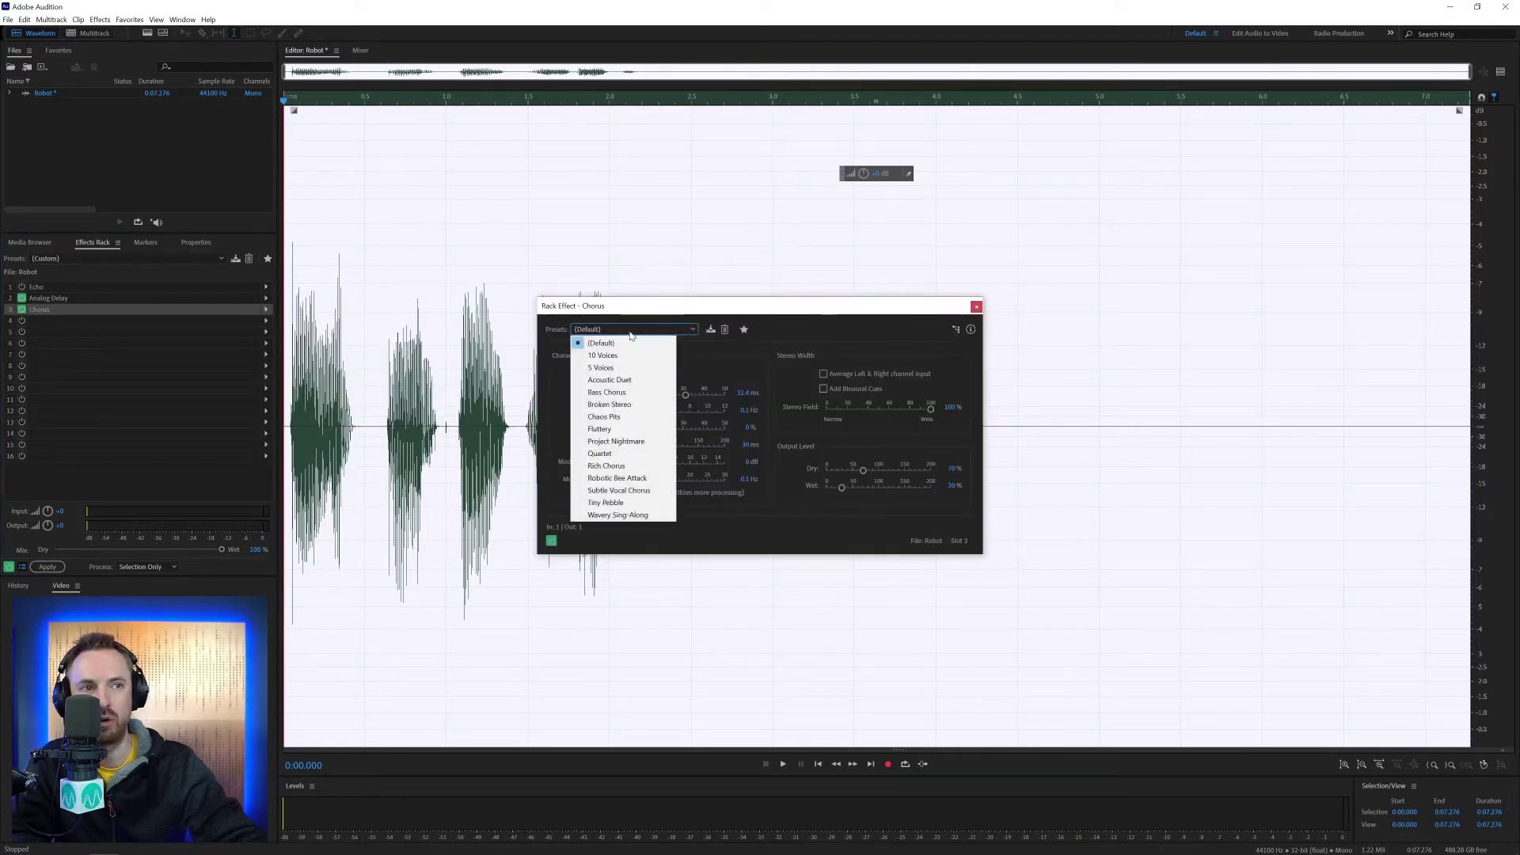
pyautogui.click(623, 478)
pyautogui.press('space')
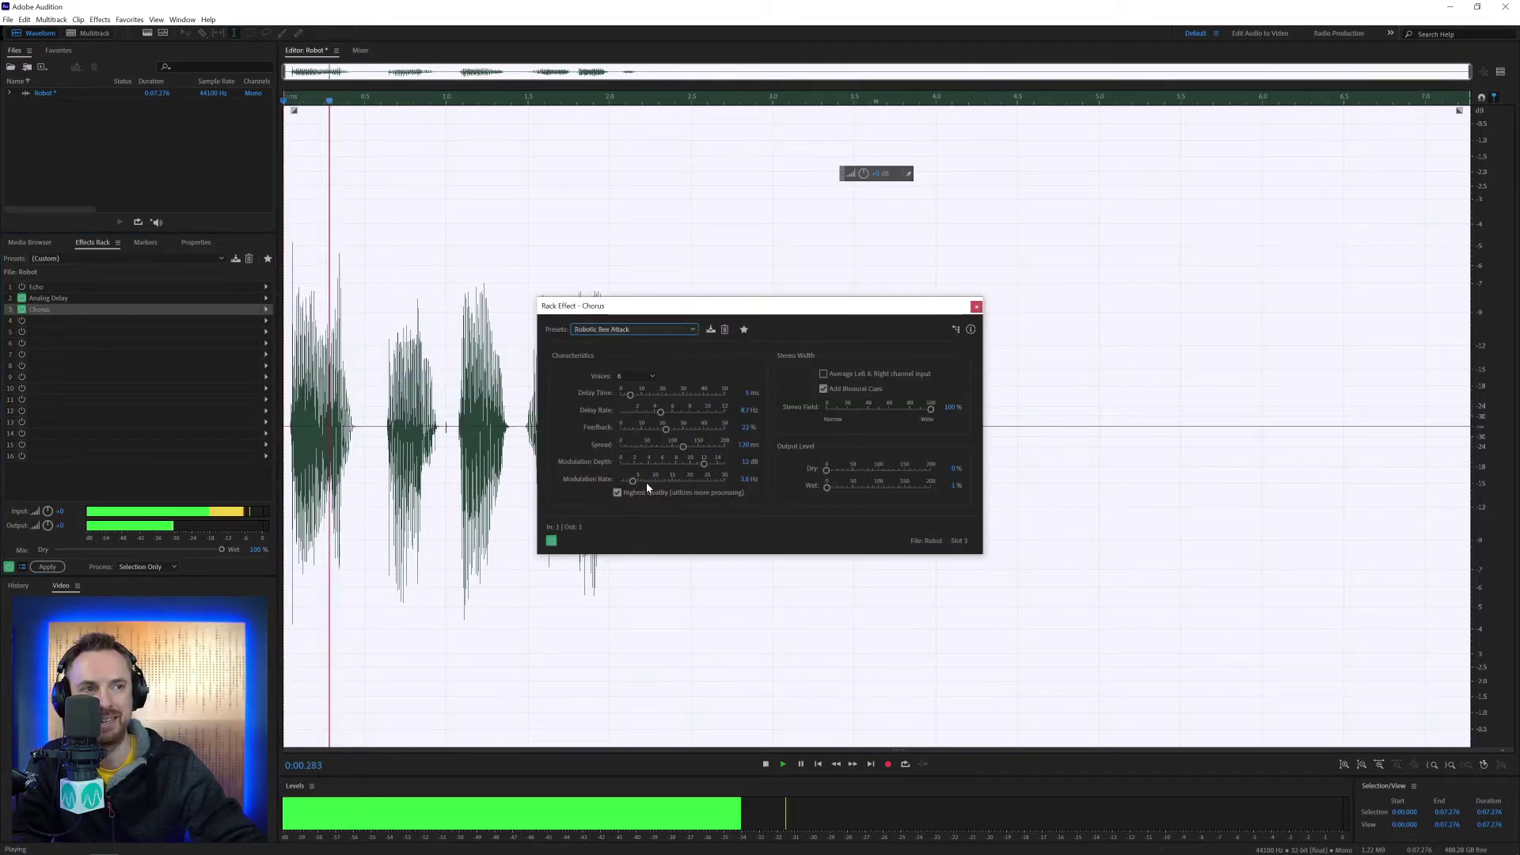
pyautogui.press('space')
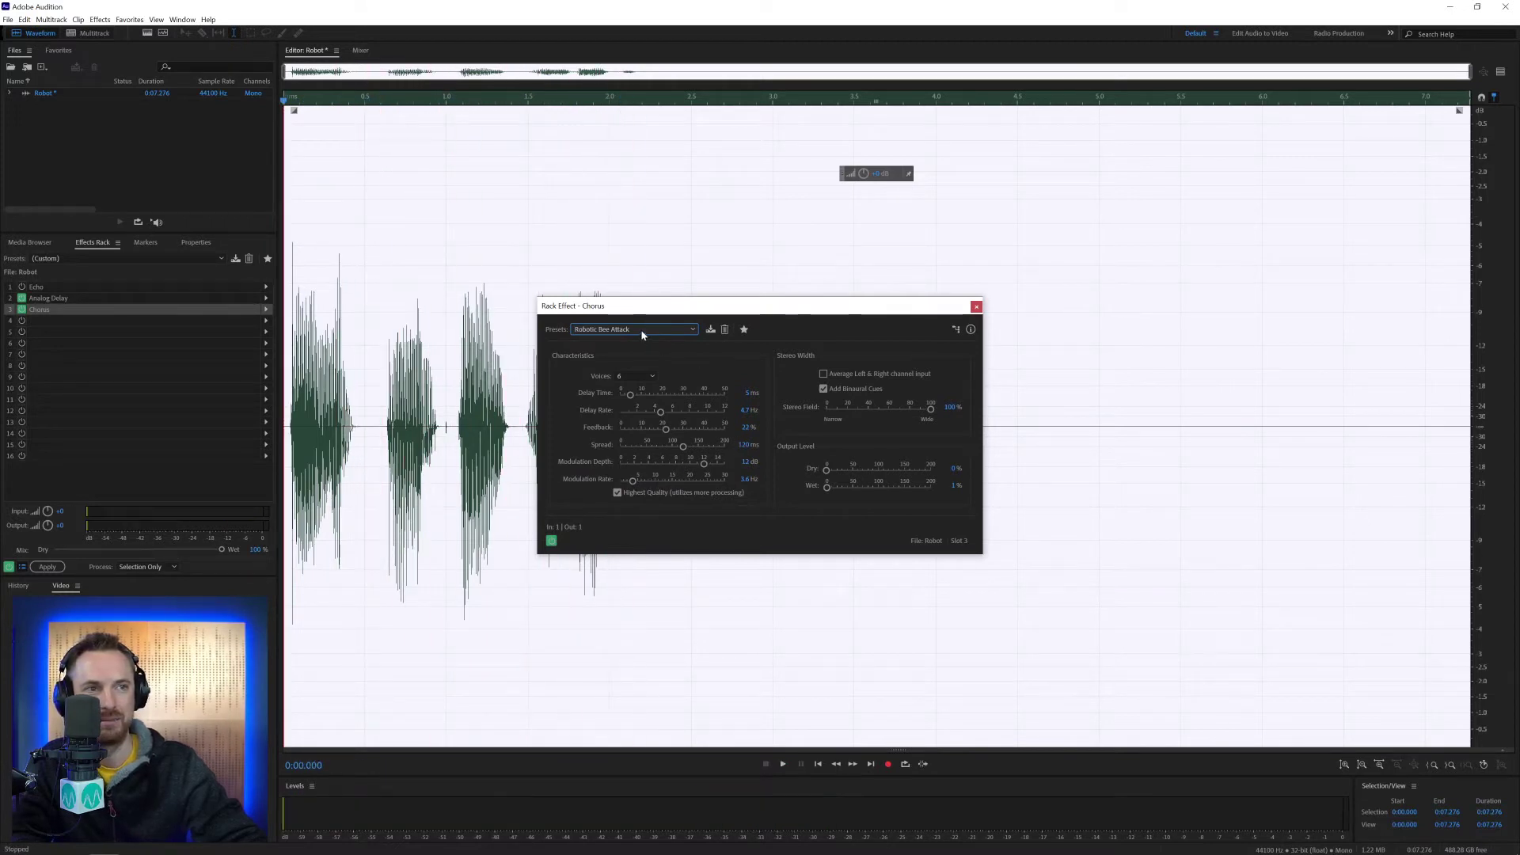
# Step: Reset the Chorus to Default and raise its modulation depth to 7.3 dB
pyautogui.click(645, 330)
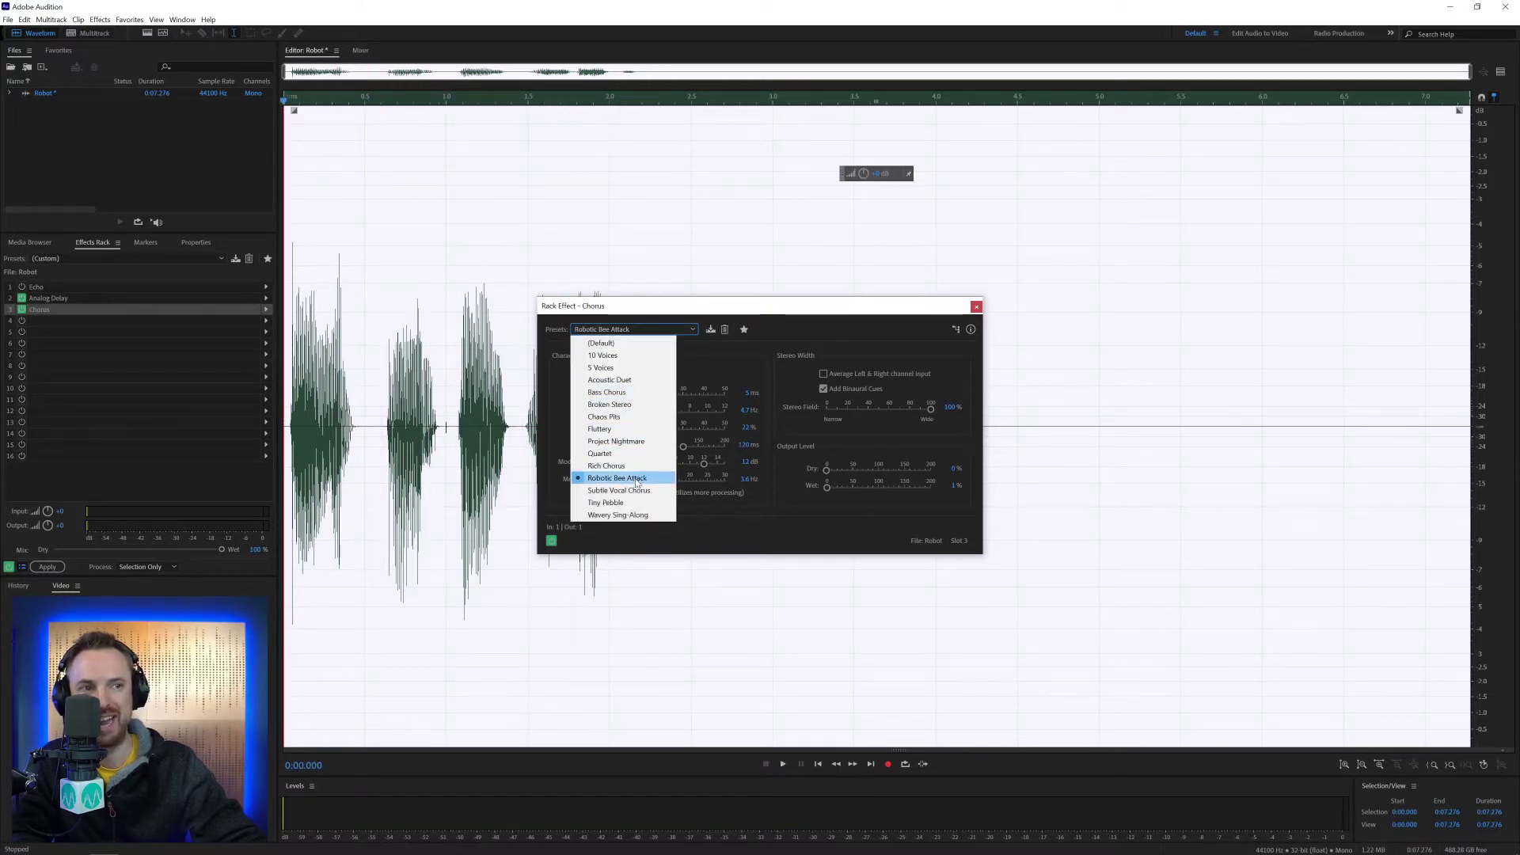
pyautogui.click(628, 345)
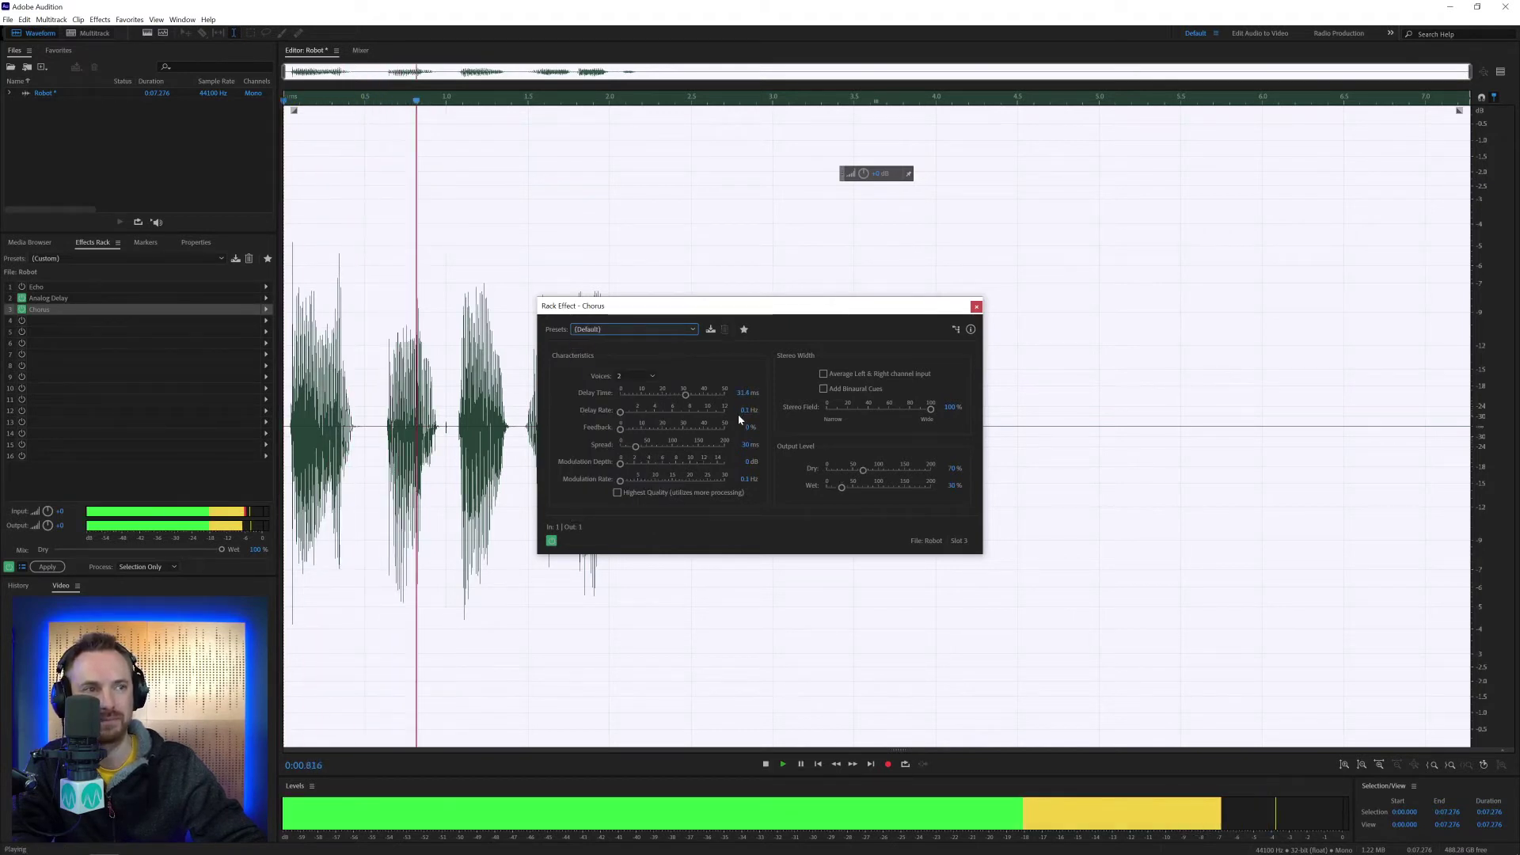
pyautogui.press('space')
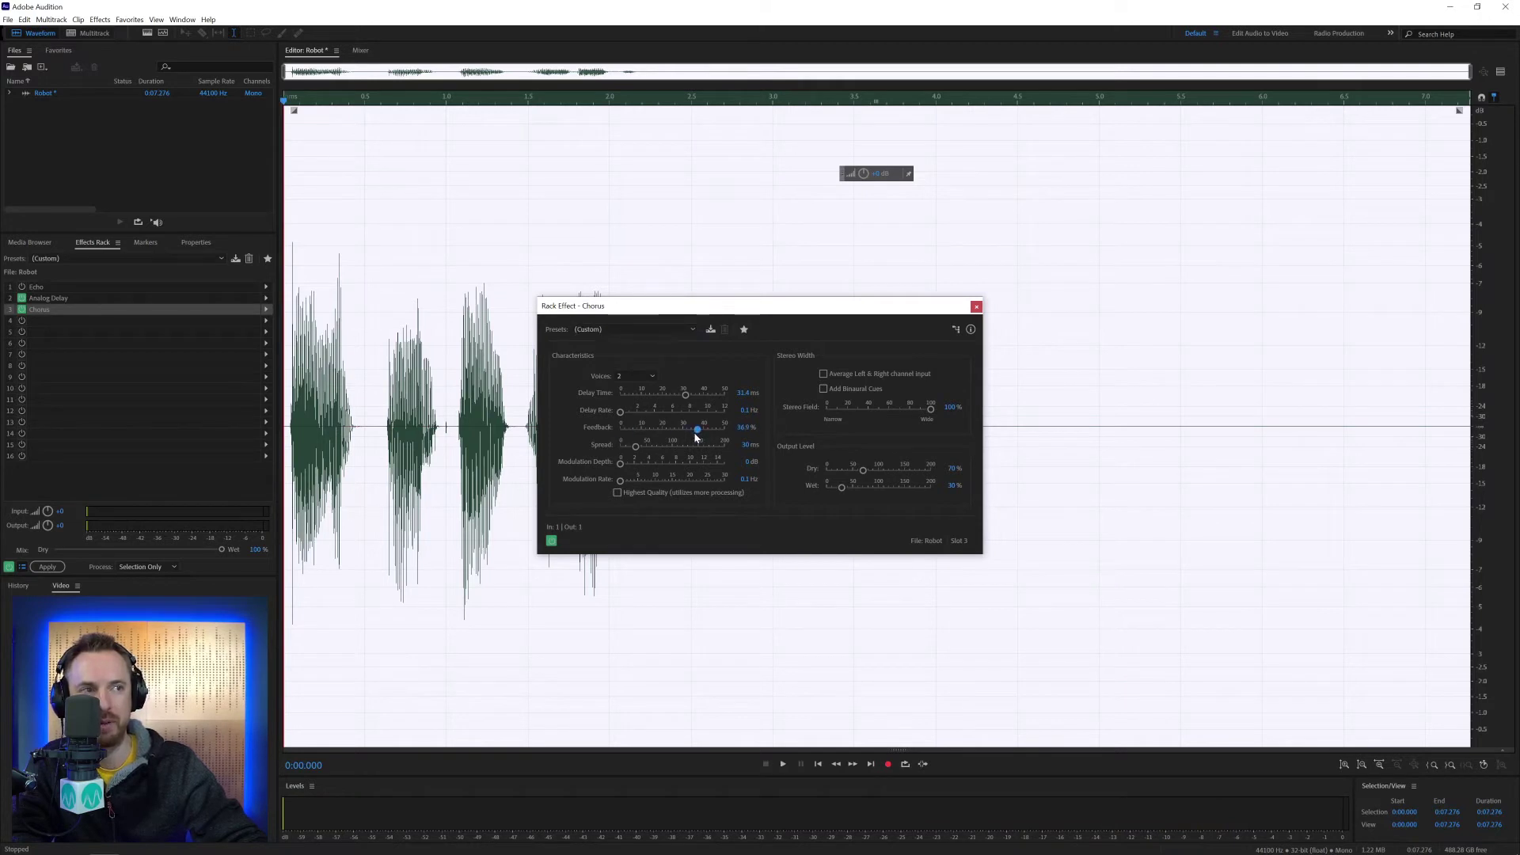
pyautogui.press('space')
pyautogui.moveTo(621, 462)
pyautogui.mouseDown()
pyautogui.moveTo(674, 471)
pyautogui.moveTo(640, 464)
pyautogui.mouseUp()
pyautogui.press('space')
# Step: Raise the Chorus modulation rate to 7.5 Hz and delay rate to 4.6 Hz
pyautogui.press('space')
pyautogui.moveTo(622, 482); pyautogui.dragTo(667, 465)
pyautogui.press('space')
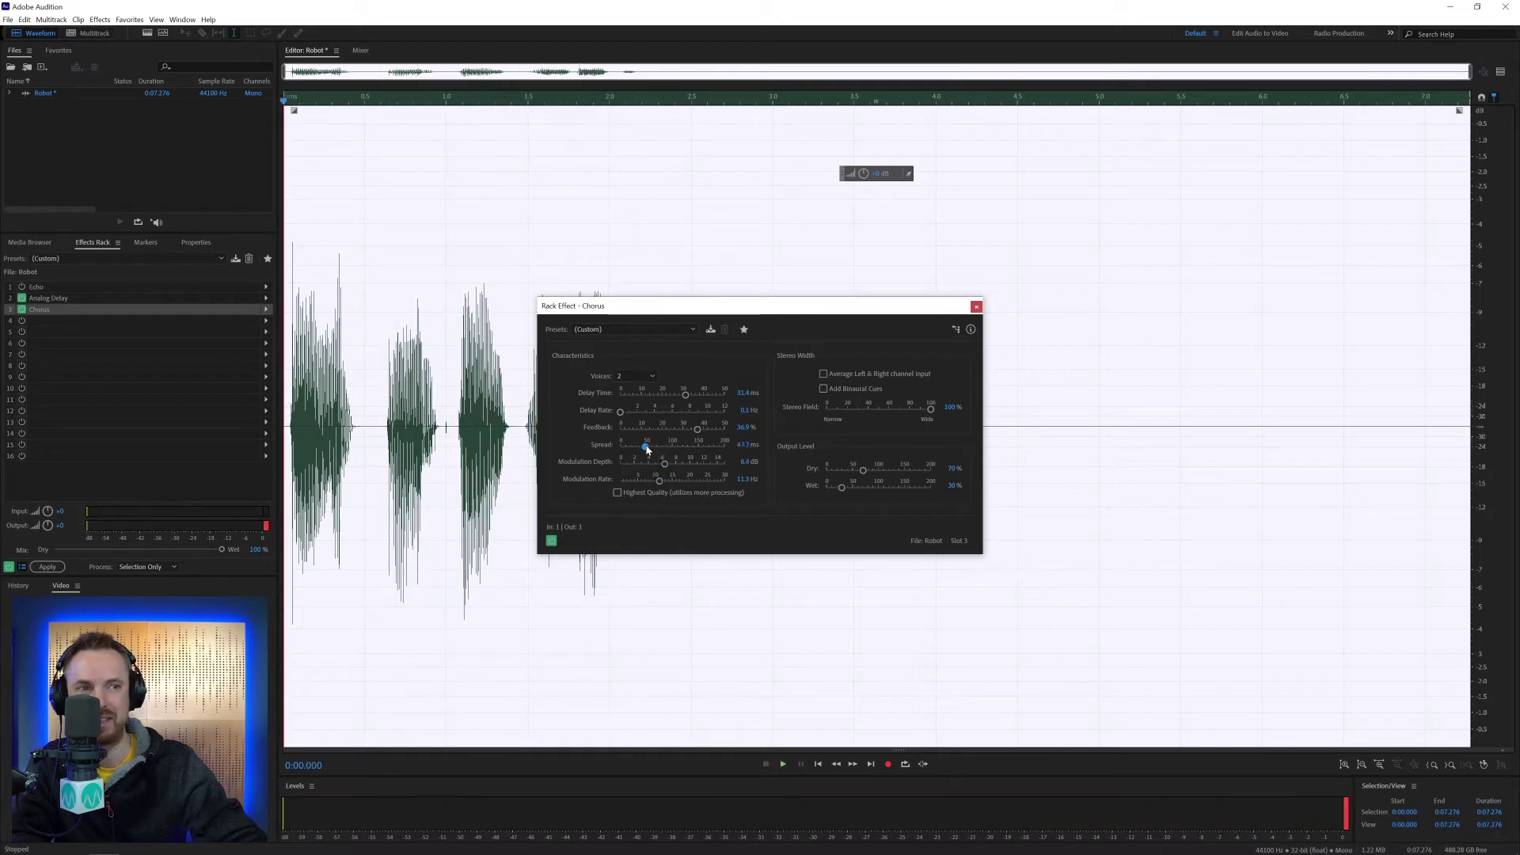
pyautogui.press('space')
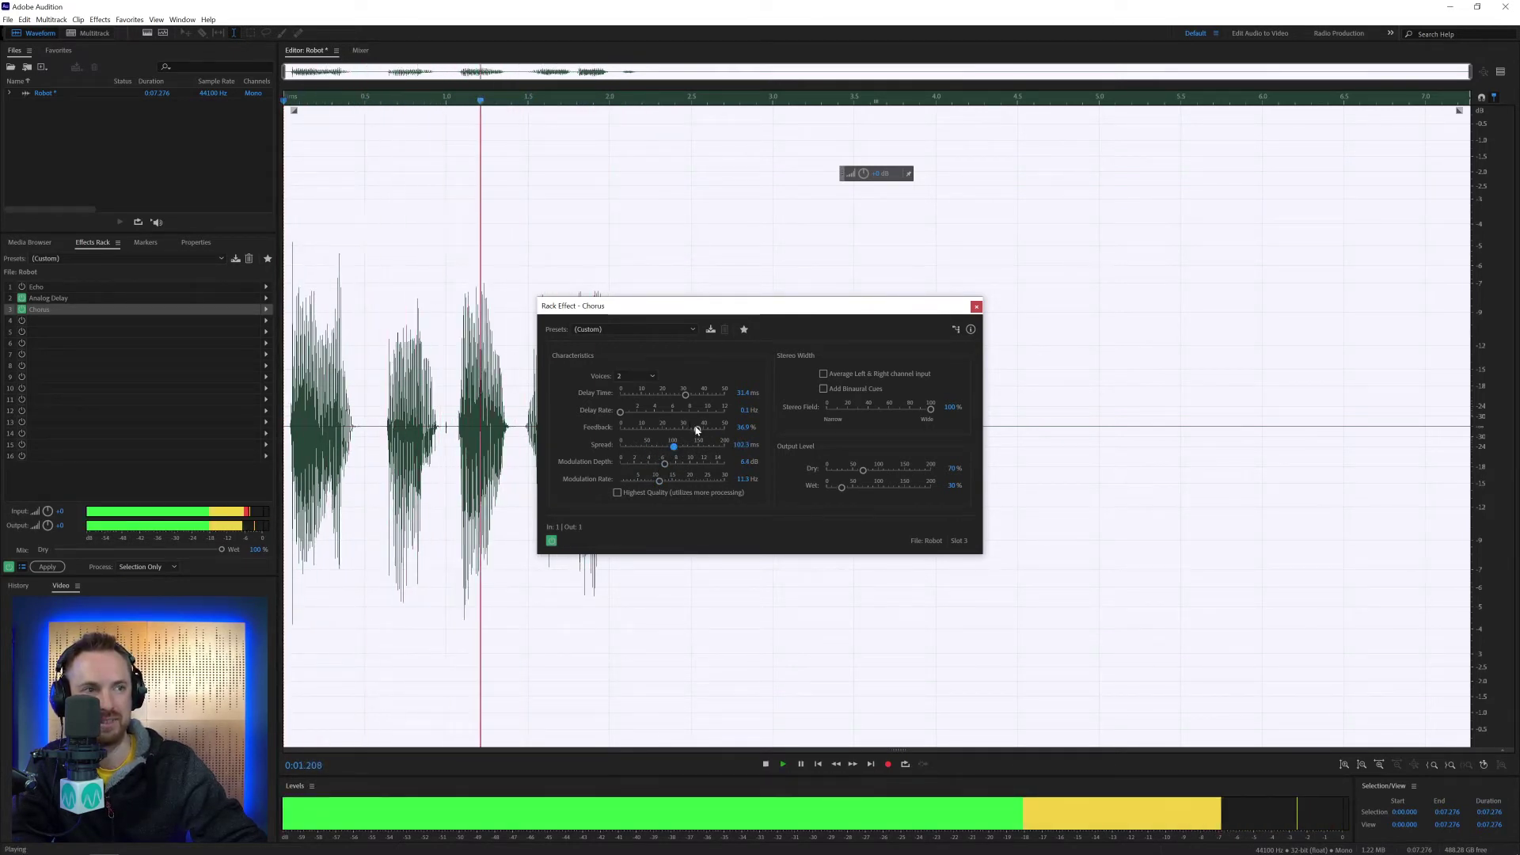
pyautogui.moveTo(621, 411)
pyautogui.mouseDown()
pyautogui.moveTo(682, 405)
pyautogui.moveTo(618, 417)
pyautogui.mouseUp()
pyautogui.press('space')
pyautogui.click(977, 306)
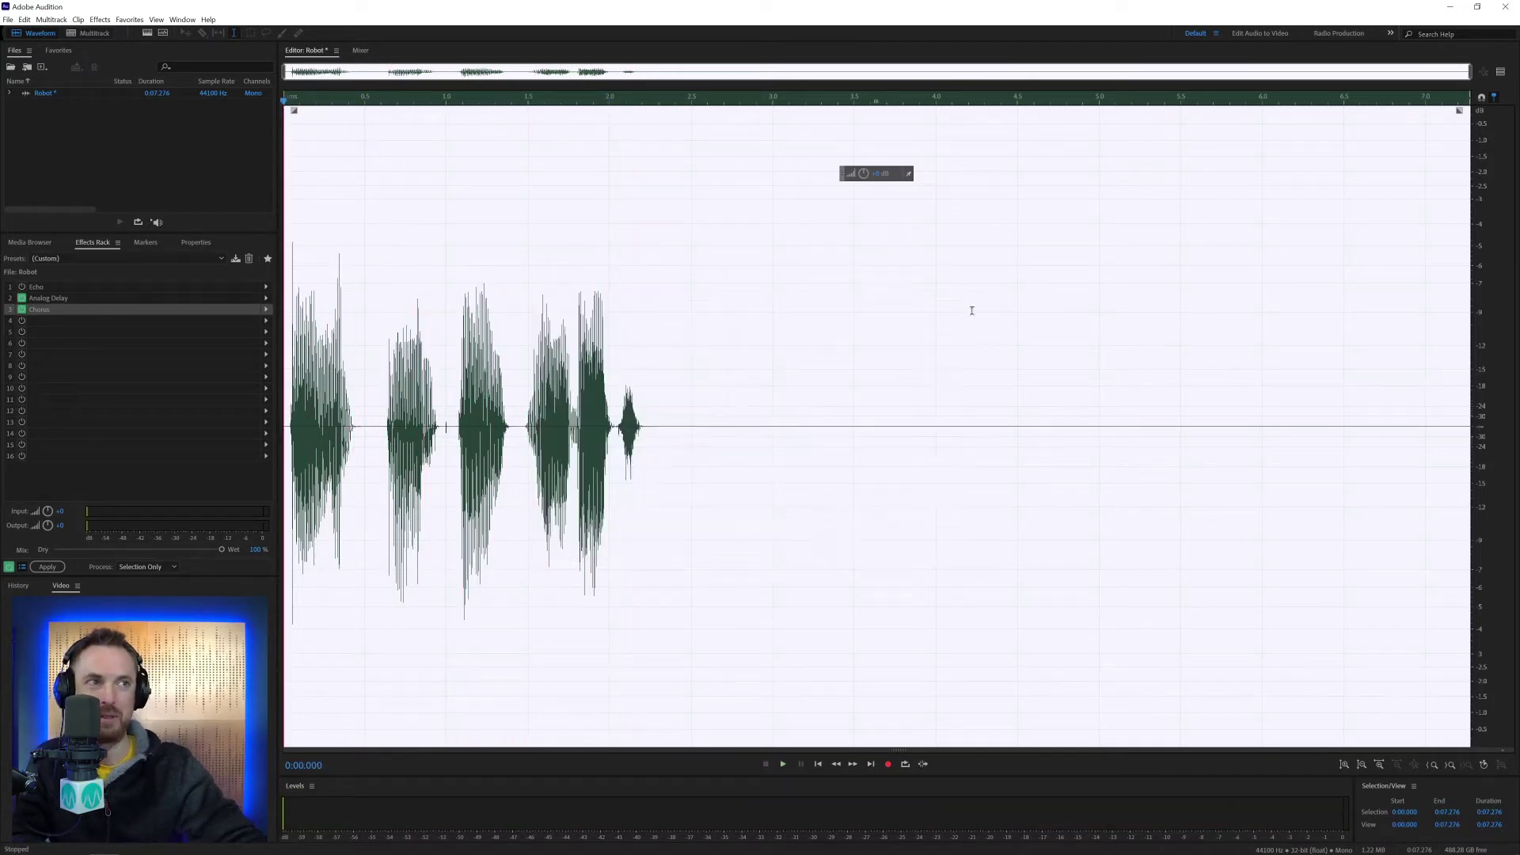
# Step: Replace the slot 3 Chorus with a Flanger using the Robotic preset and preview
pyautogui.click(266, 310)
pyautogui.moveTo(349, 388)
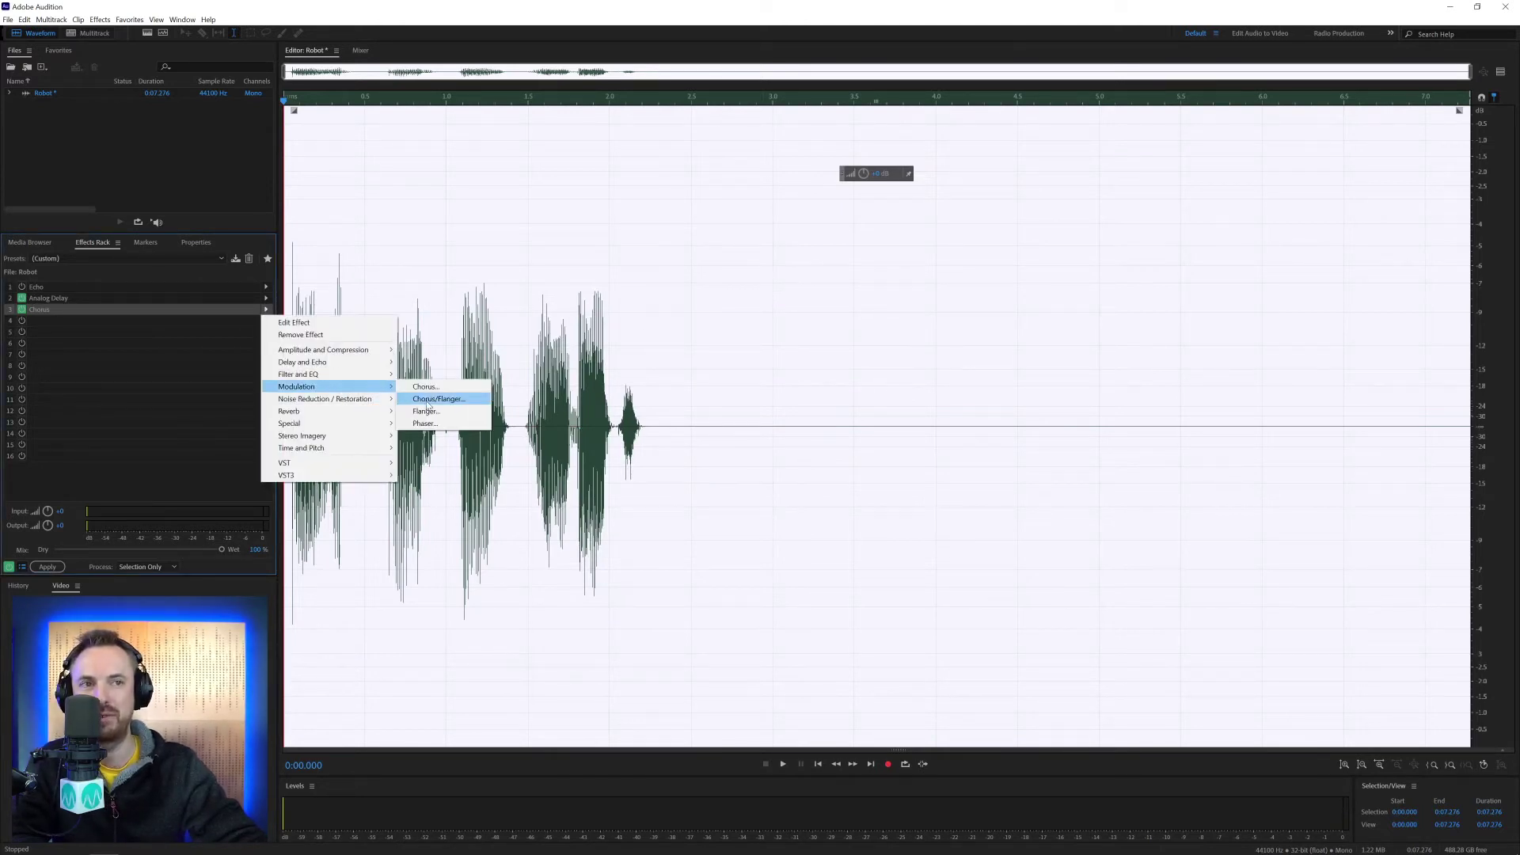
pyautogui.click(426, 411)
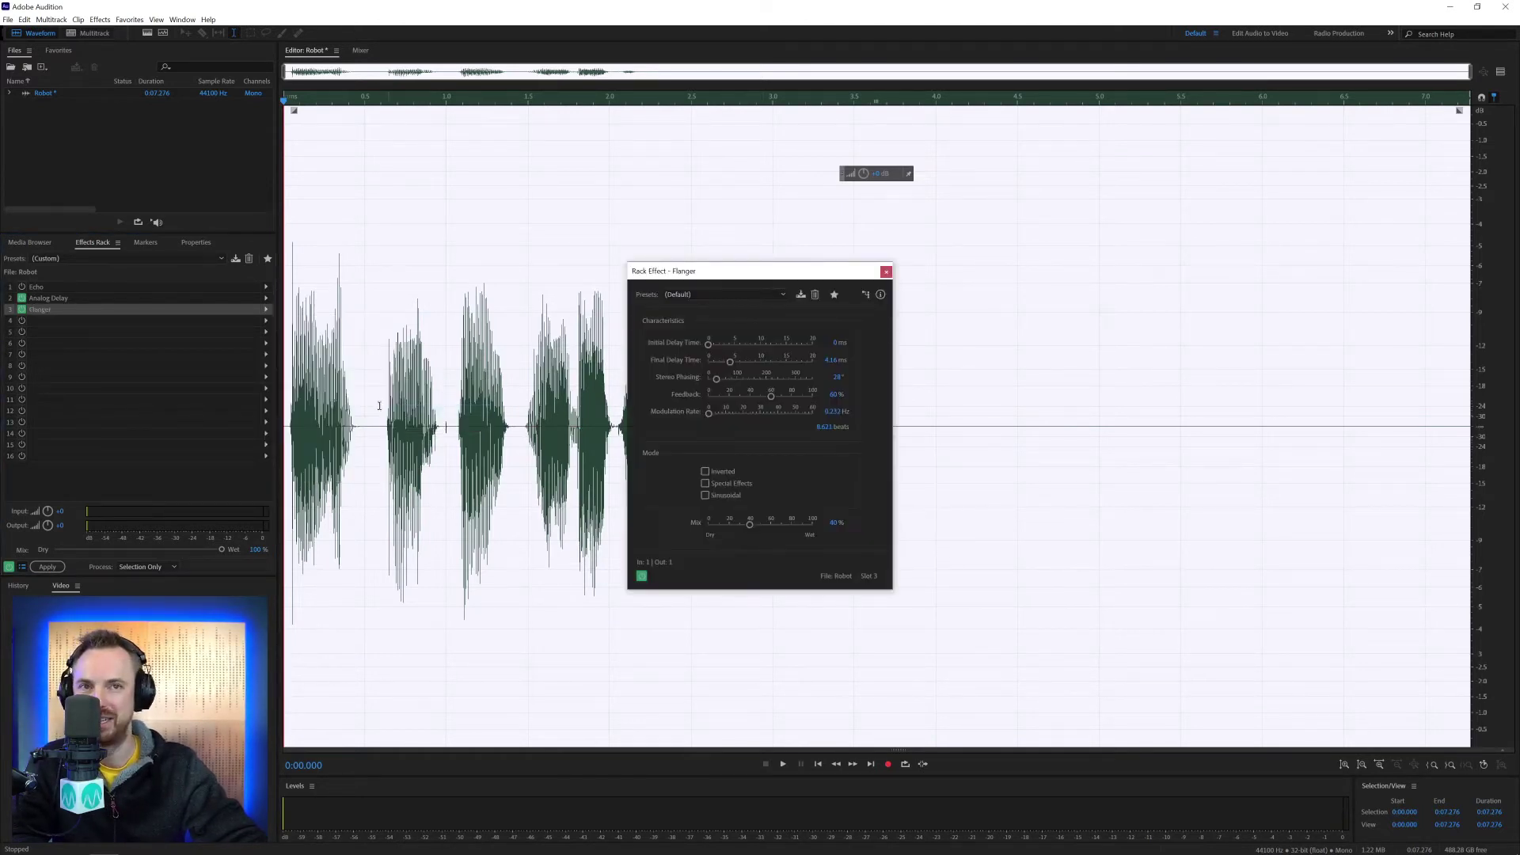
pyautogui.click(694, 297)
pyautogui.click(716, 453)
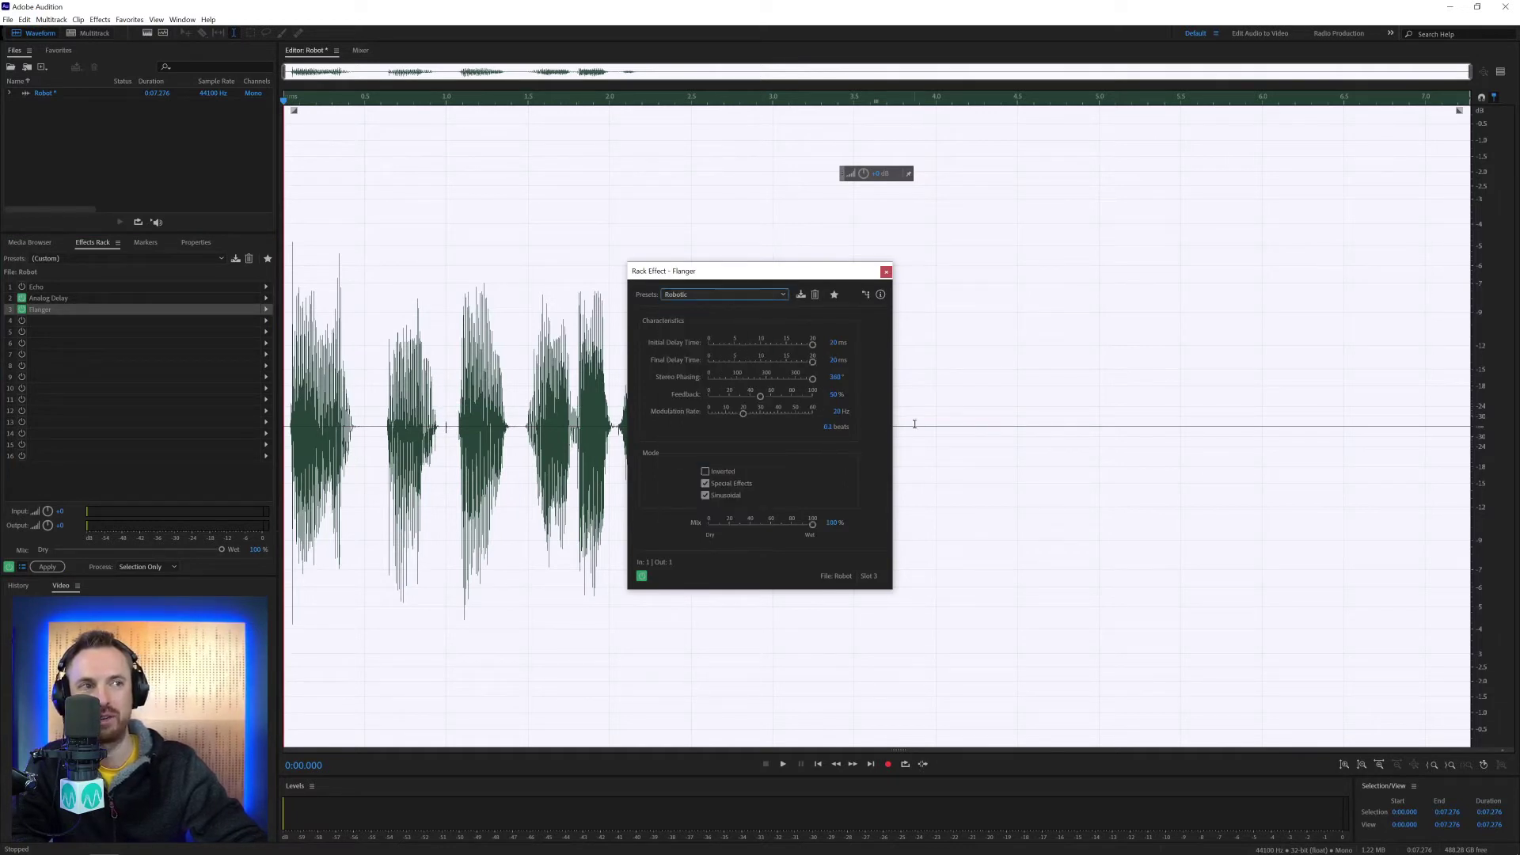
pyautogui.press('space')
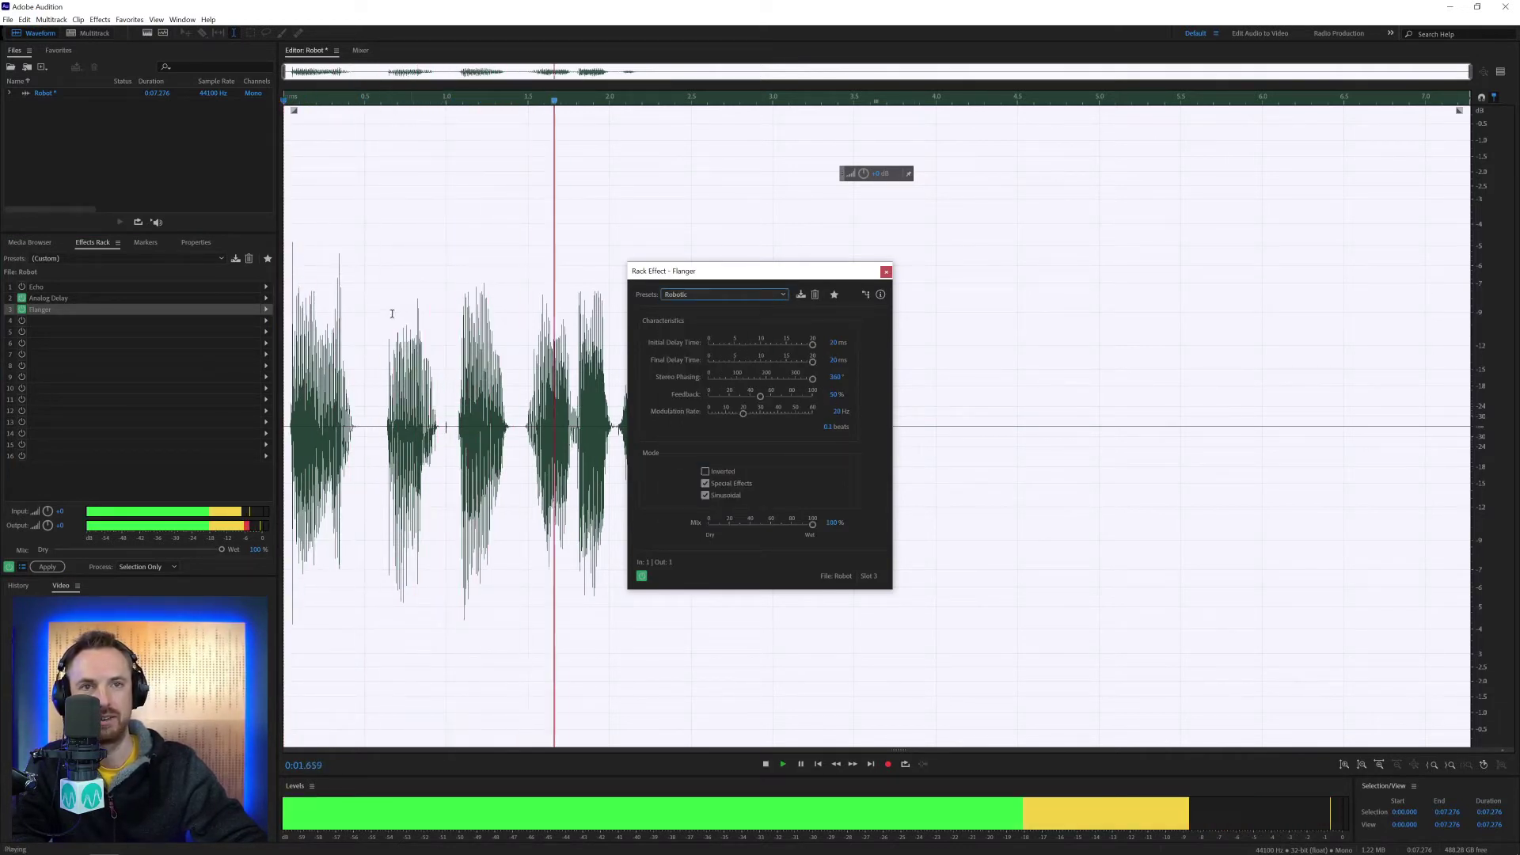
pyautogui.press('space')
# Step: Bypass the Analog Delay and then the Flanger to compare the sound
pyautogui.click(21, 298)
pyautogui.press('space')
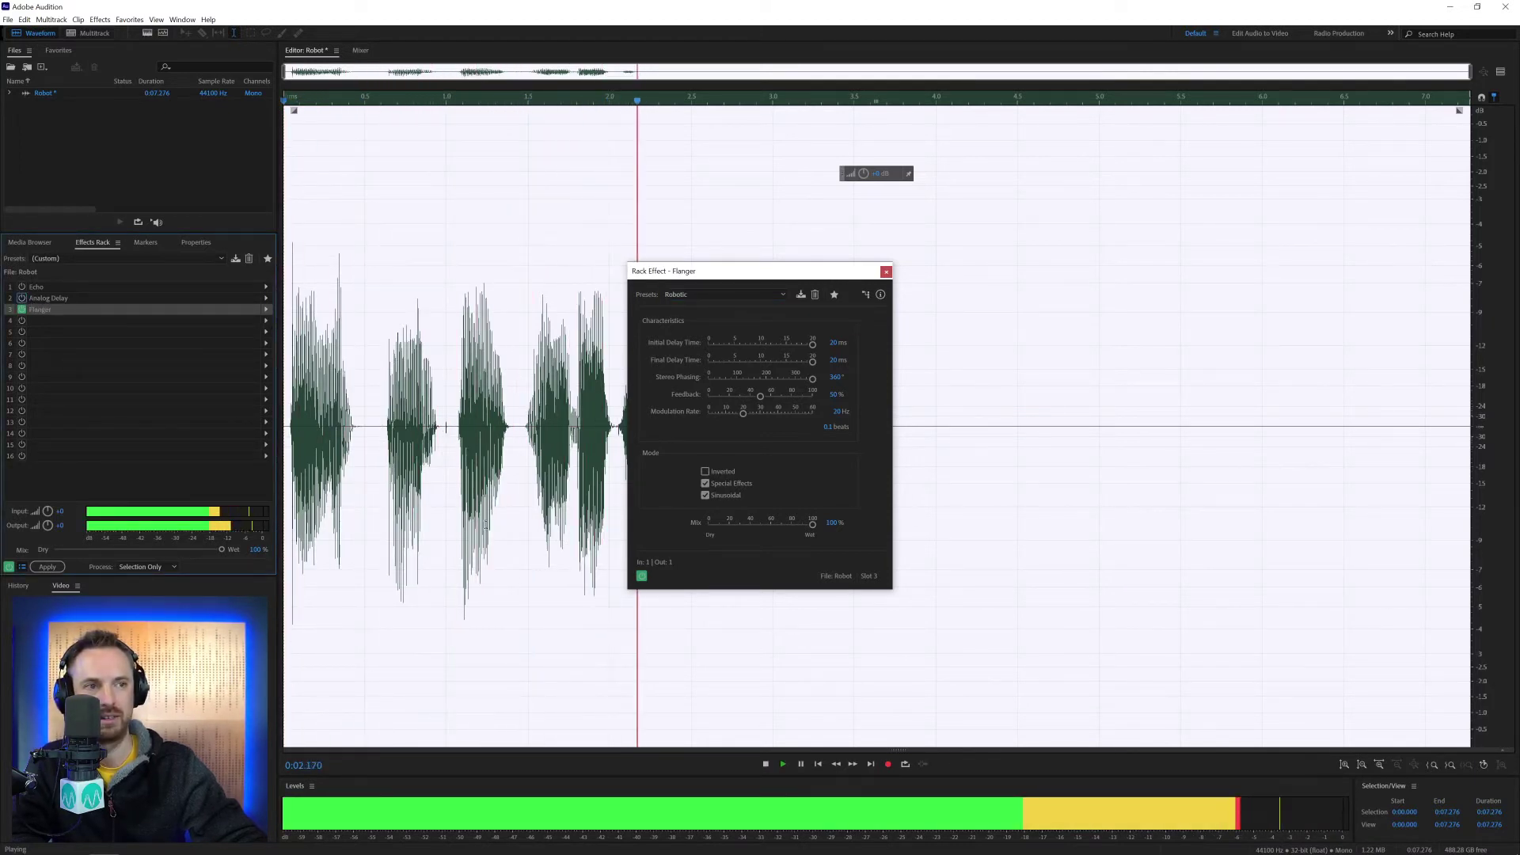
pyautogui.press('space')
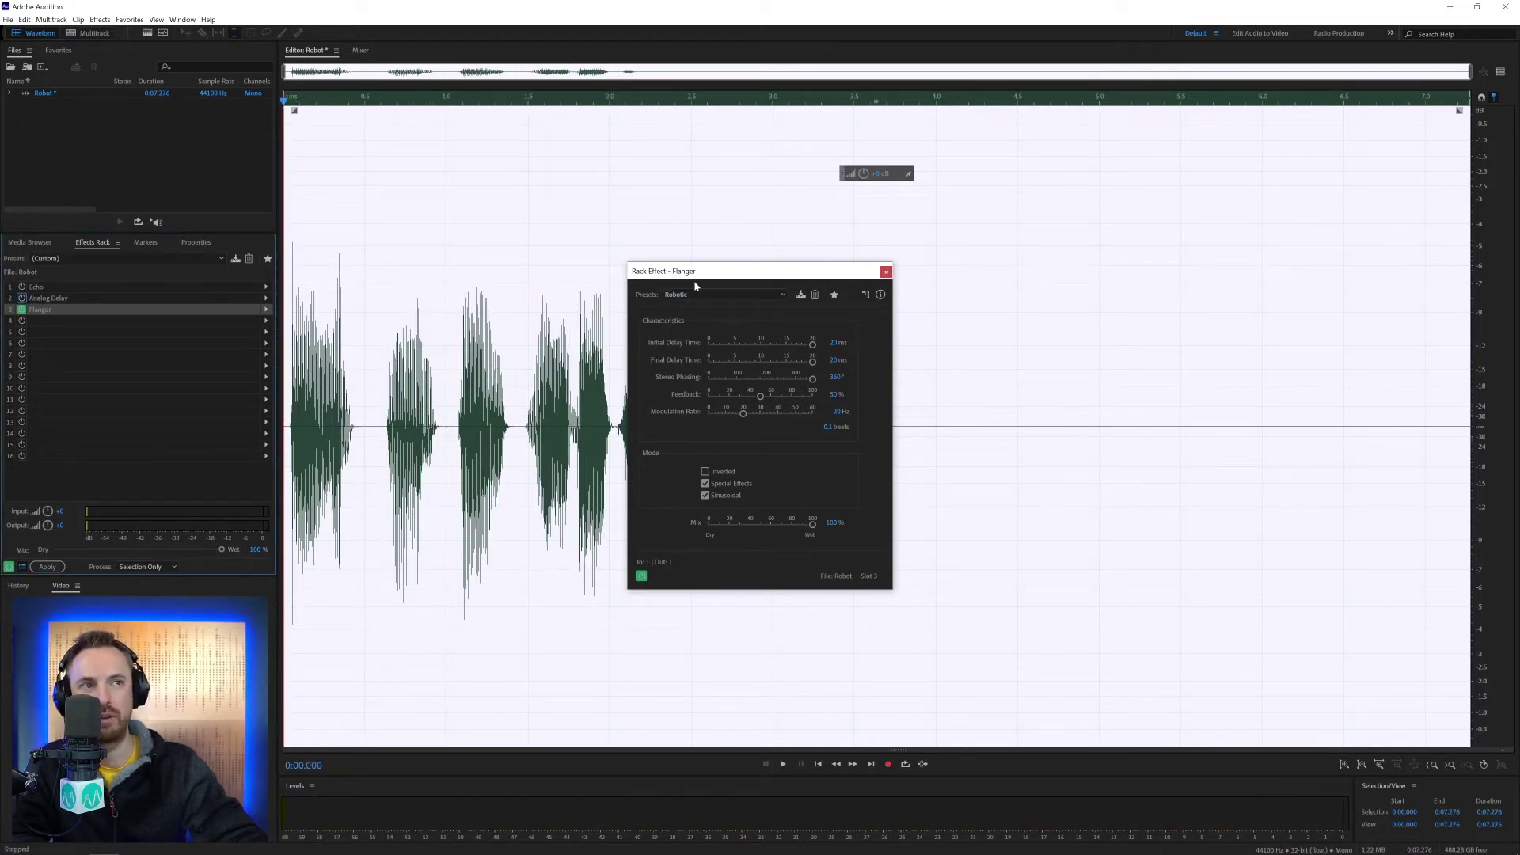
pyautogui.click(641, 575)
pyautogui.press('space')
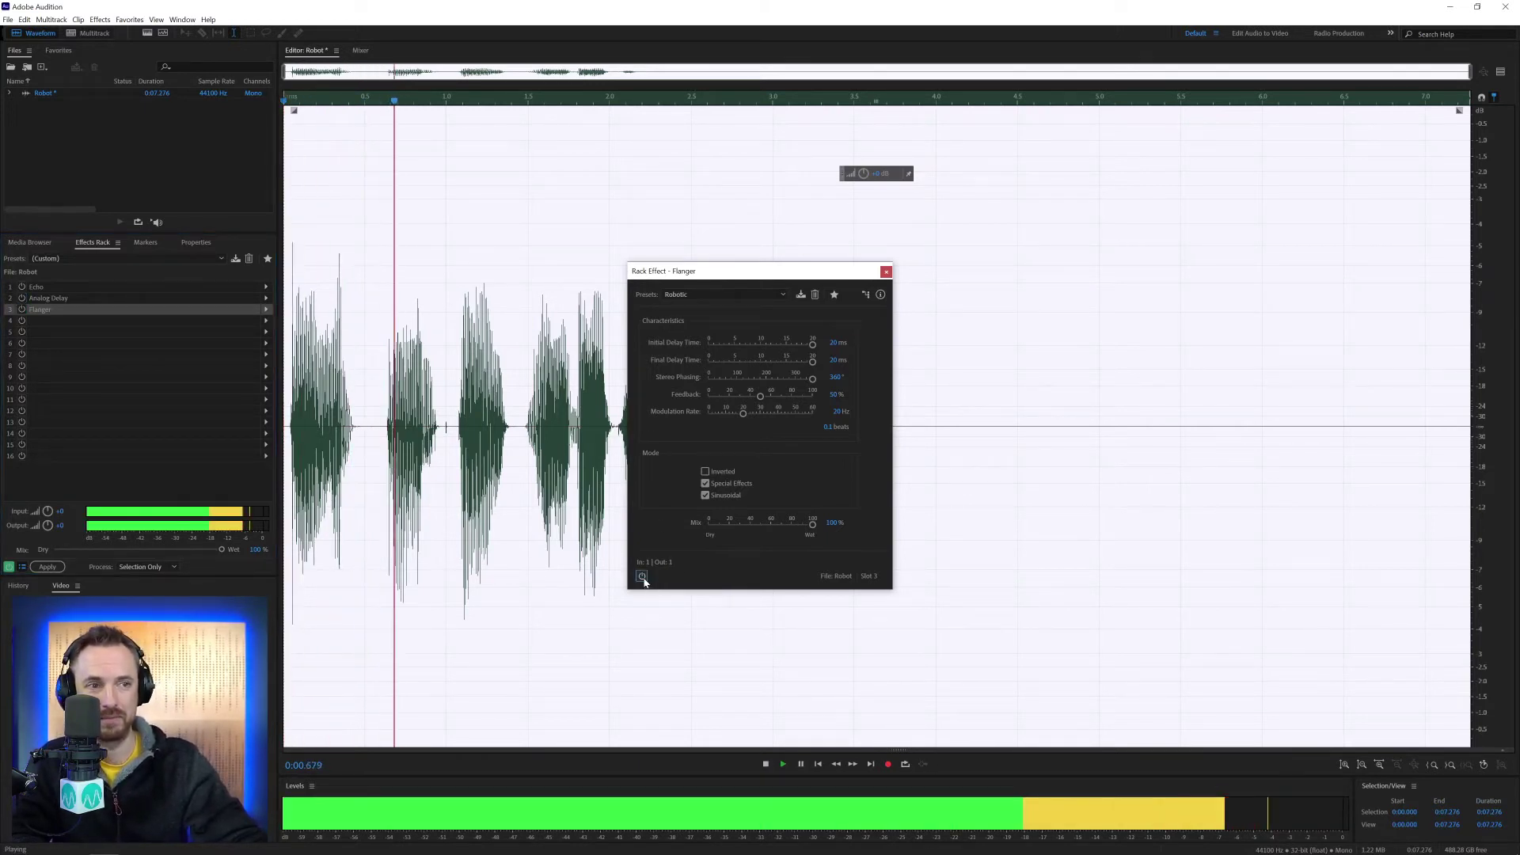
pyautogui.press('space')
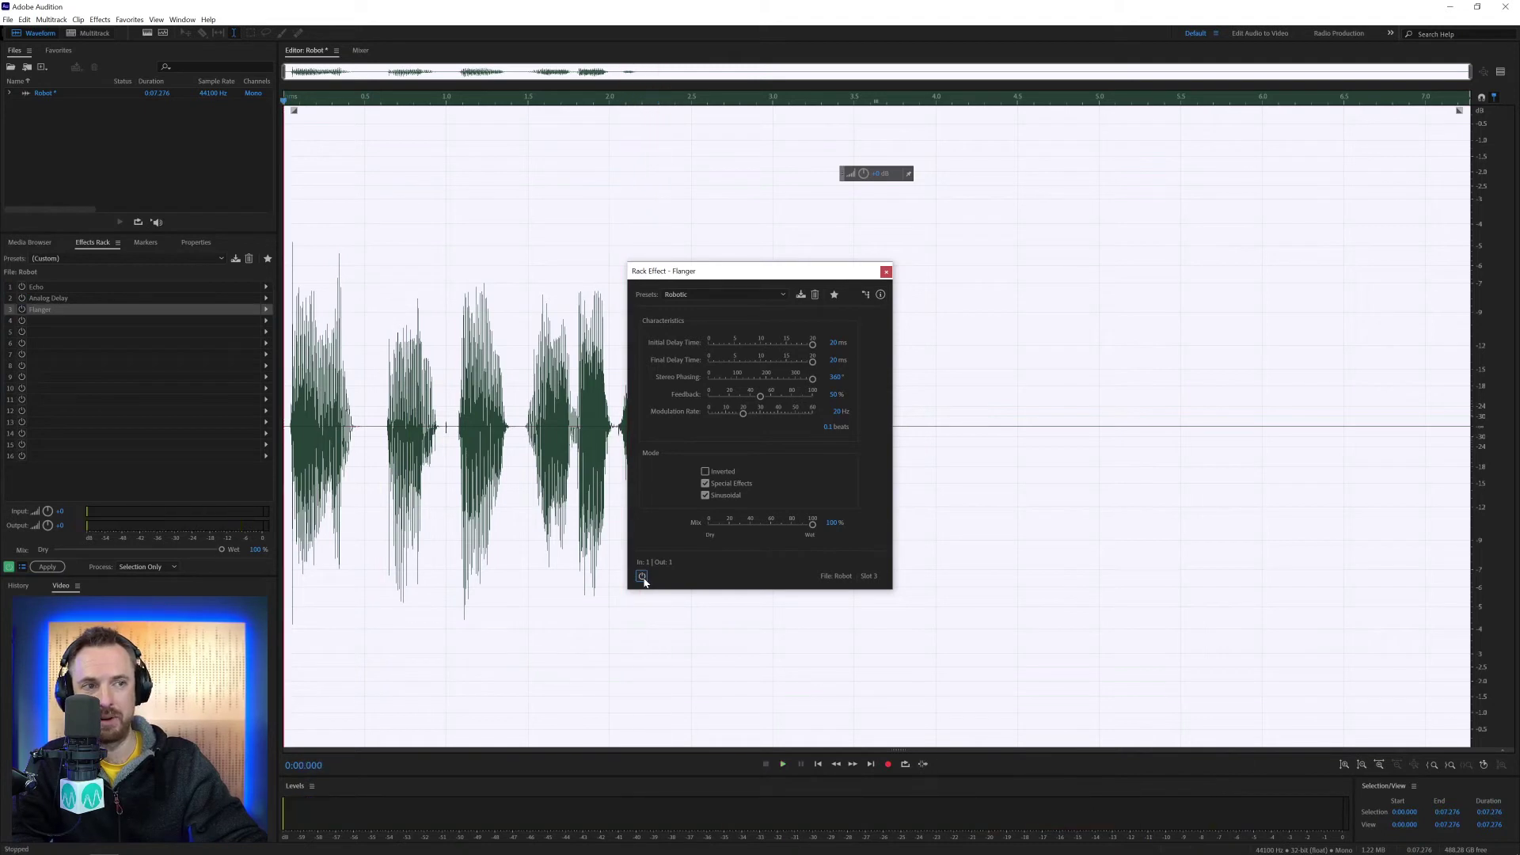
# Step: Re-enable the Flanger, preview, and apply the rack to the Robot waveform
pyautogui.click(642, 576)
pyautogui.press('space')
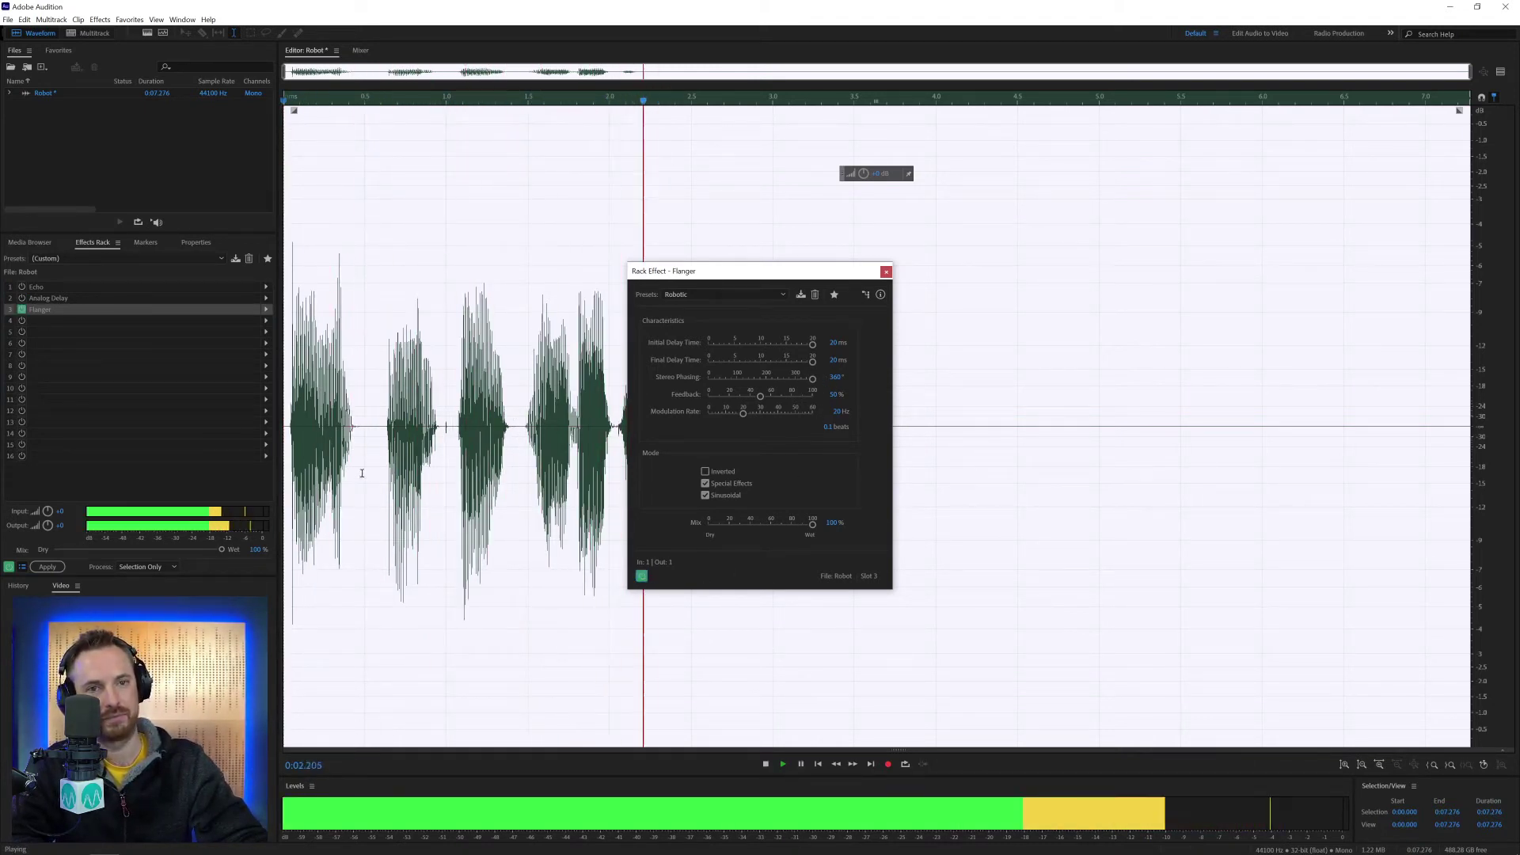
pyautogui.press('space')
pyautogui.click(47, 567)
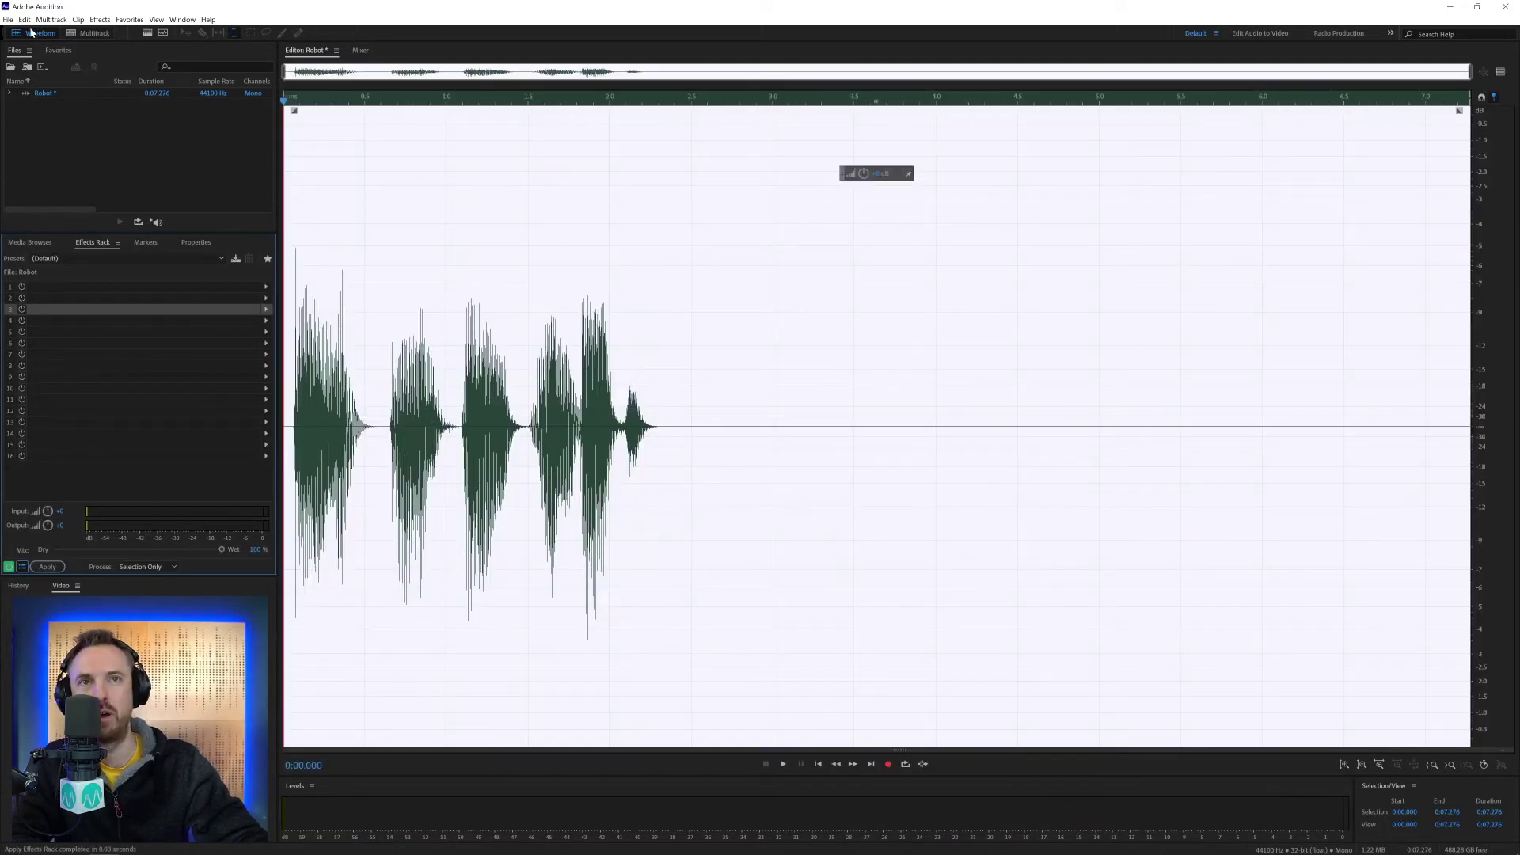
# Step: Create a new multitrack session named Robot
pyautogui.click(90, 32)
pyautogui.write('Robot')
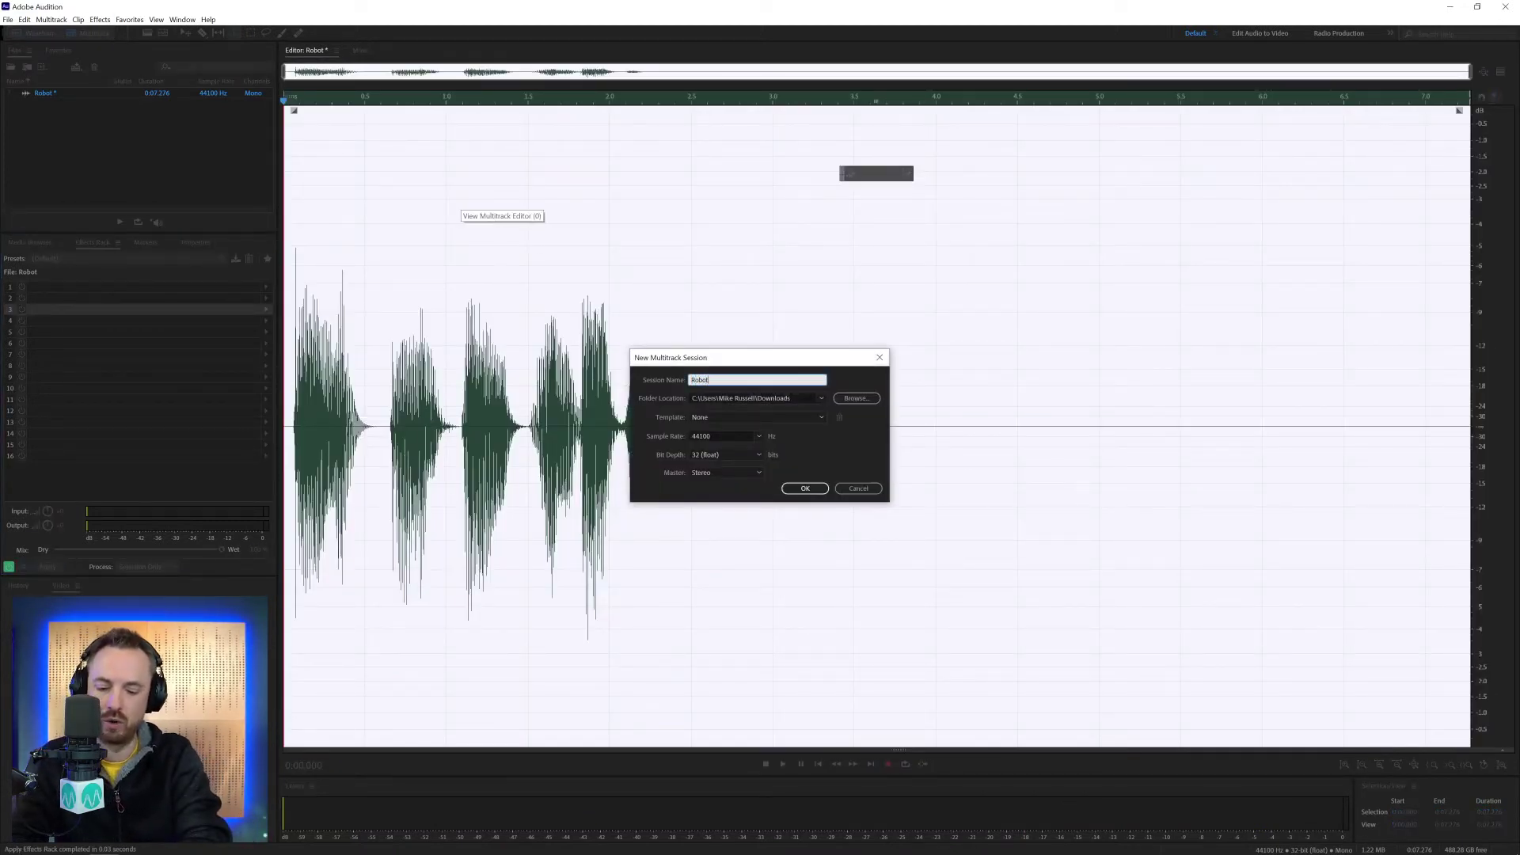
pyautogui.press('Return')
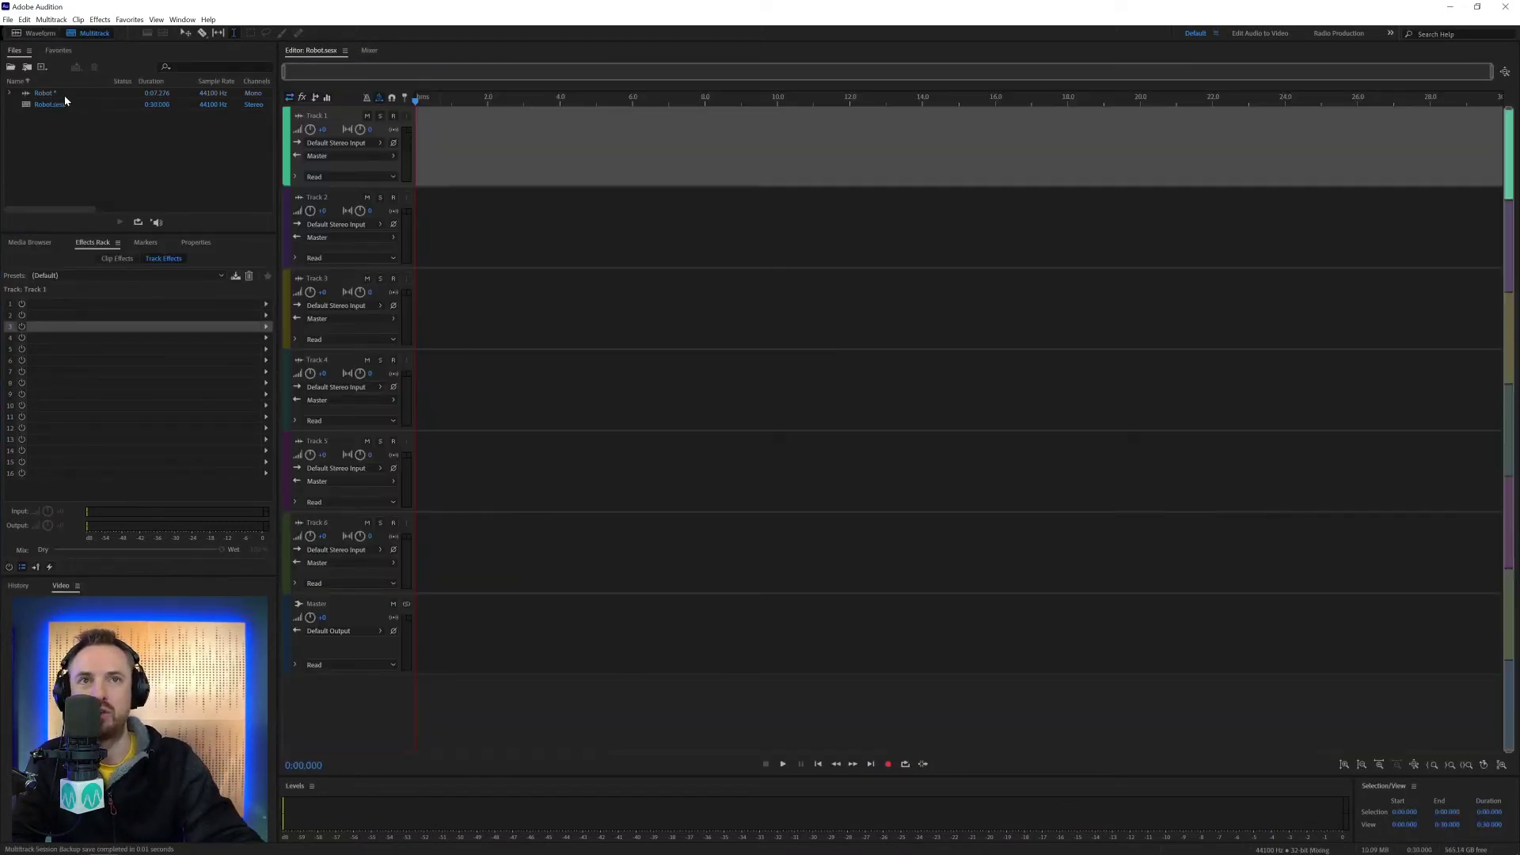
# Step: Place the Robot clip at 0:00 on Tracks 1, 2 and 3 and play them
pyautogui.moveTo(63, 95); pyautogui.dragTo(420, 138)
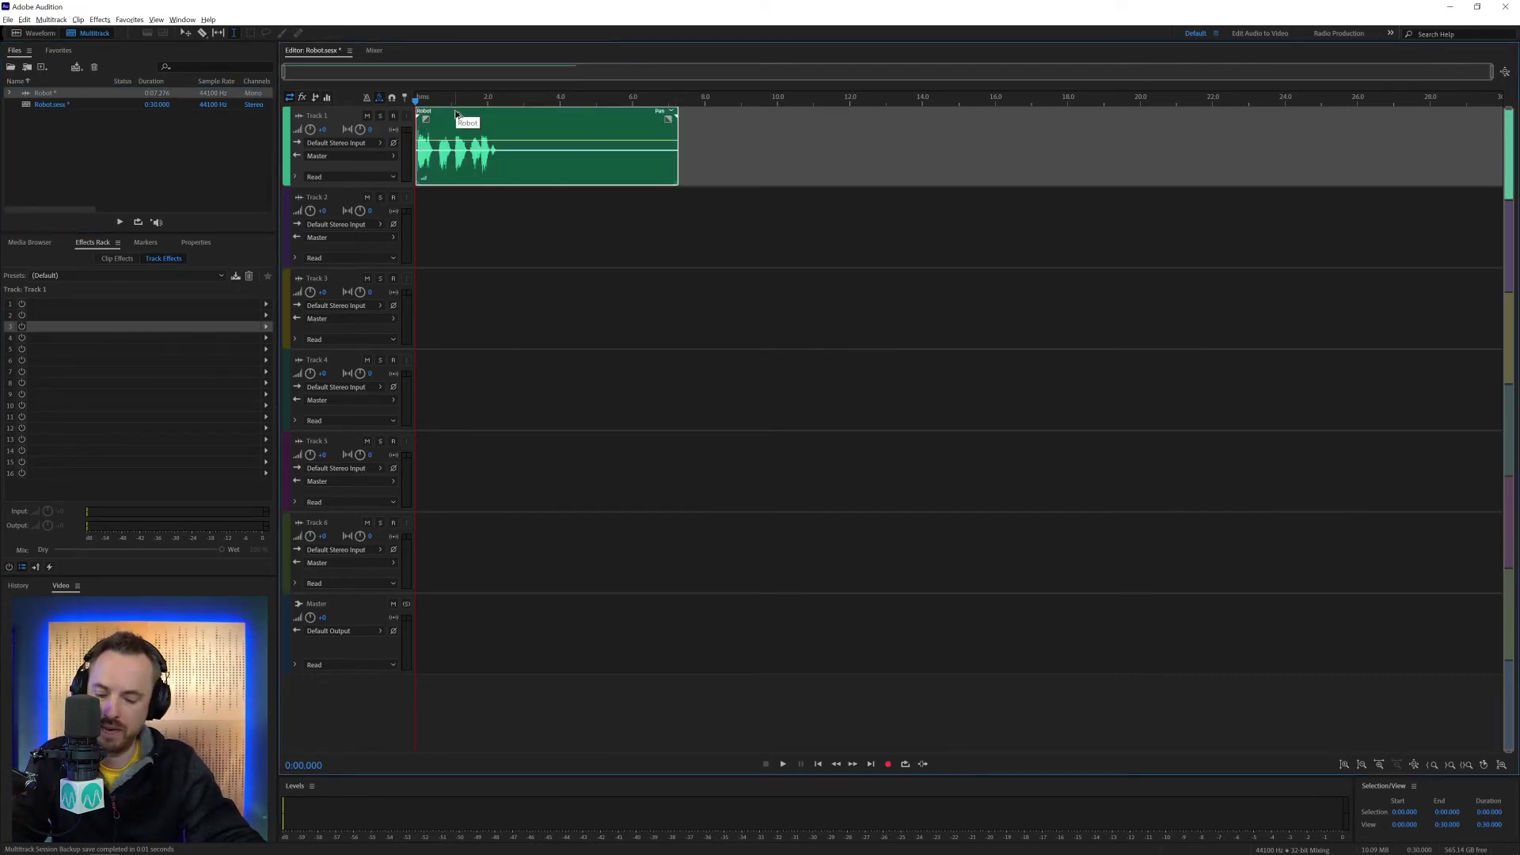
pyautogui.moveTo(457, 115); pyautogui.dragTo(458, 196)
pyautogui.hotkey('ctrl', 'v')
pyautogui.press('space')
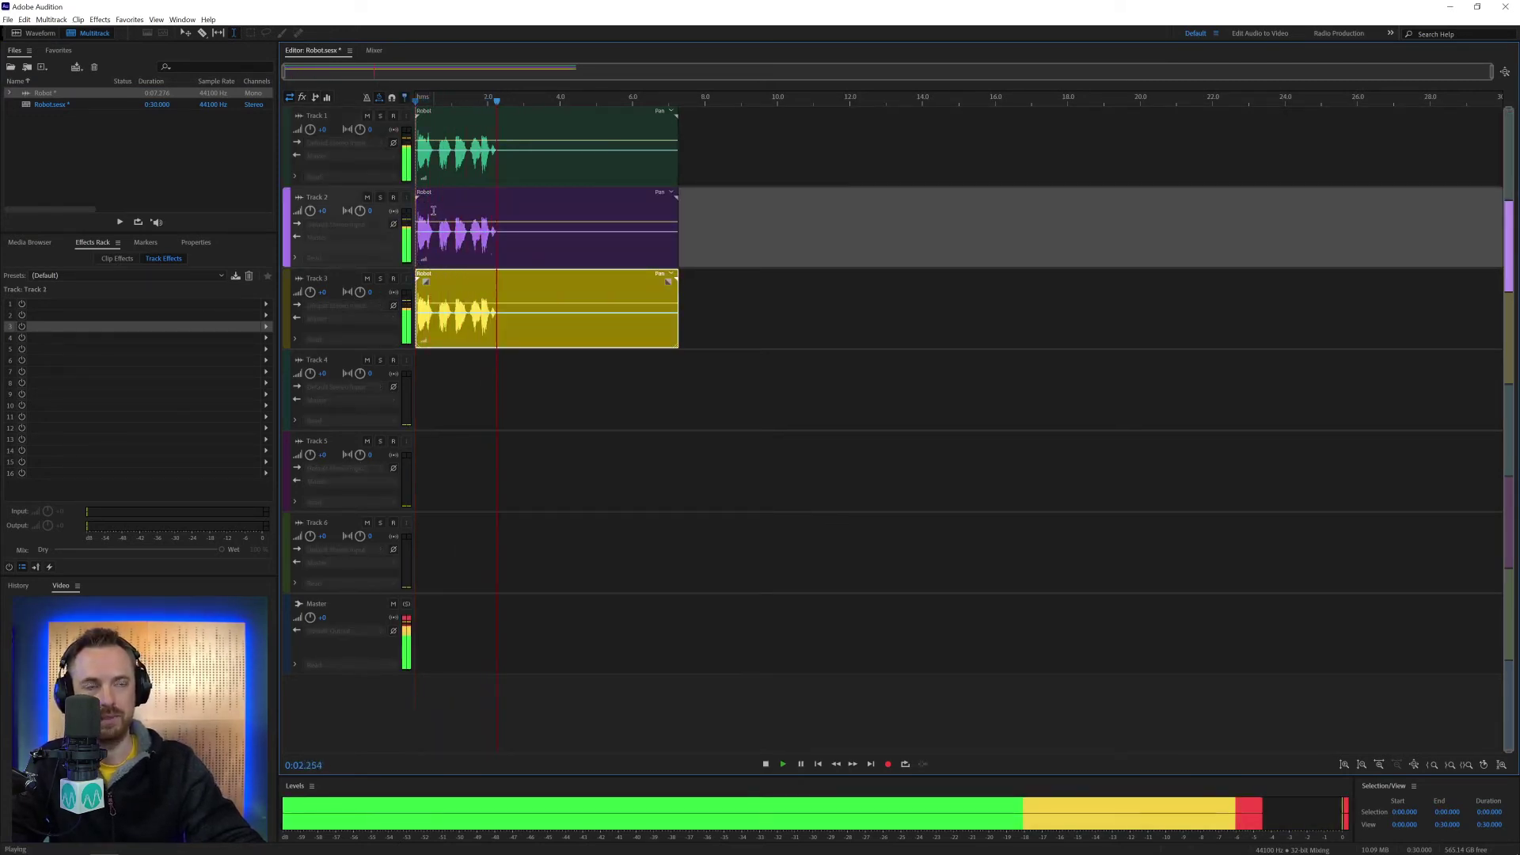
pyautogui.press('space')
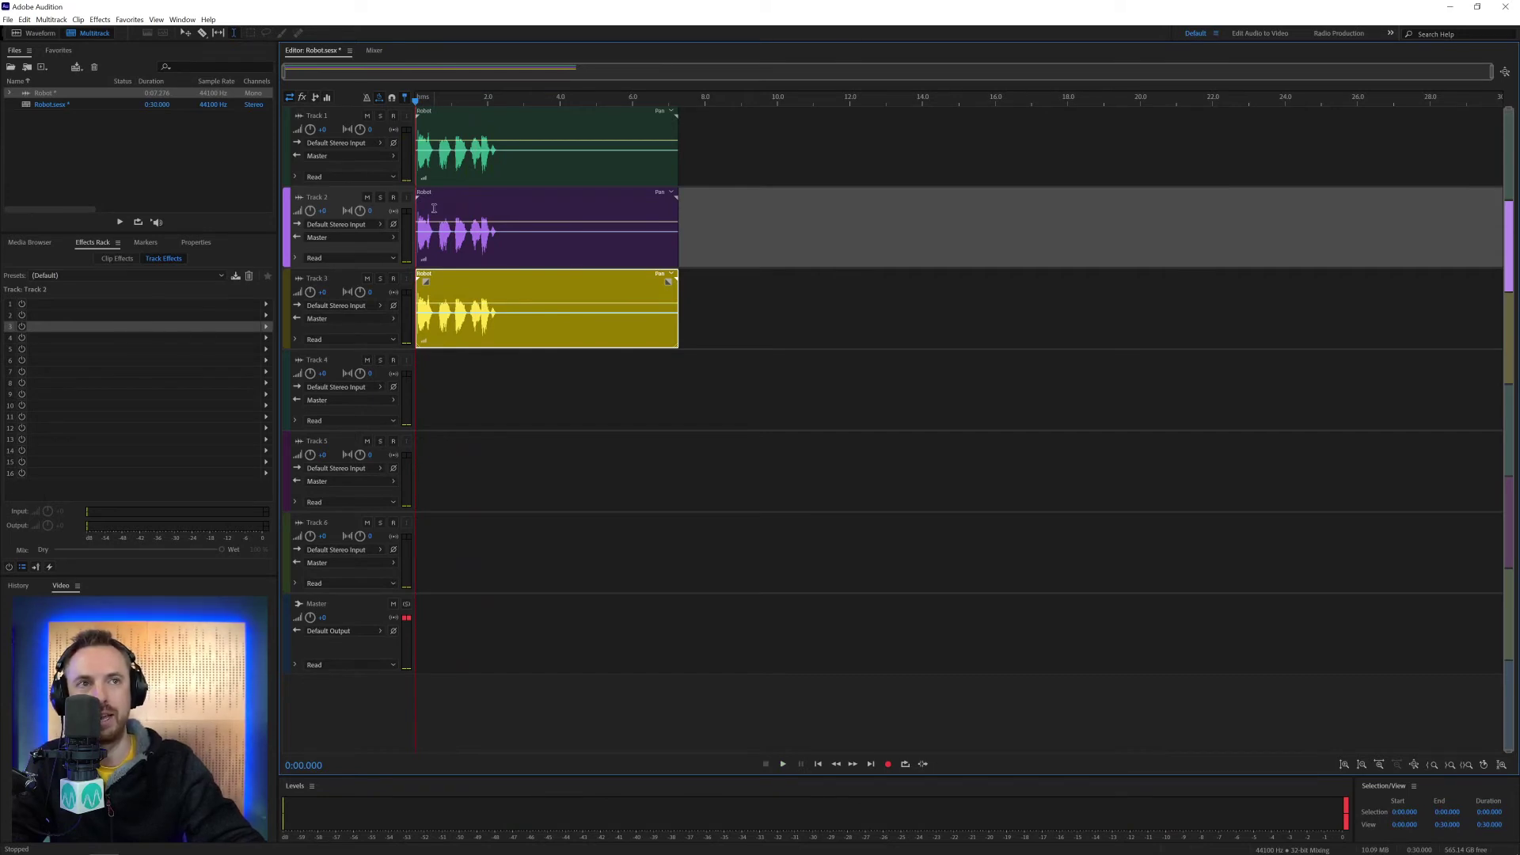
# Step: Add a Pitch Shifter to Track 2 and lower it by 55 cents
pyautogui.click(434, 209)
pyautogui.click(187, 287)
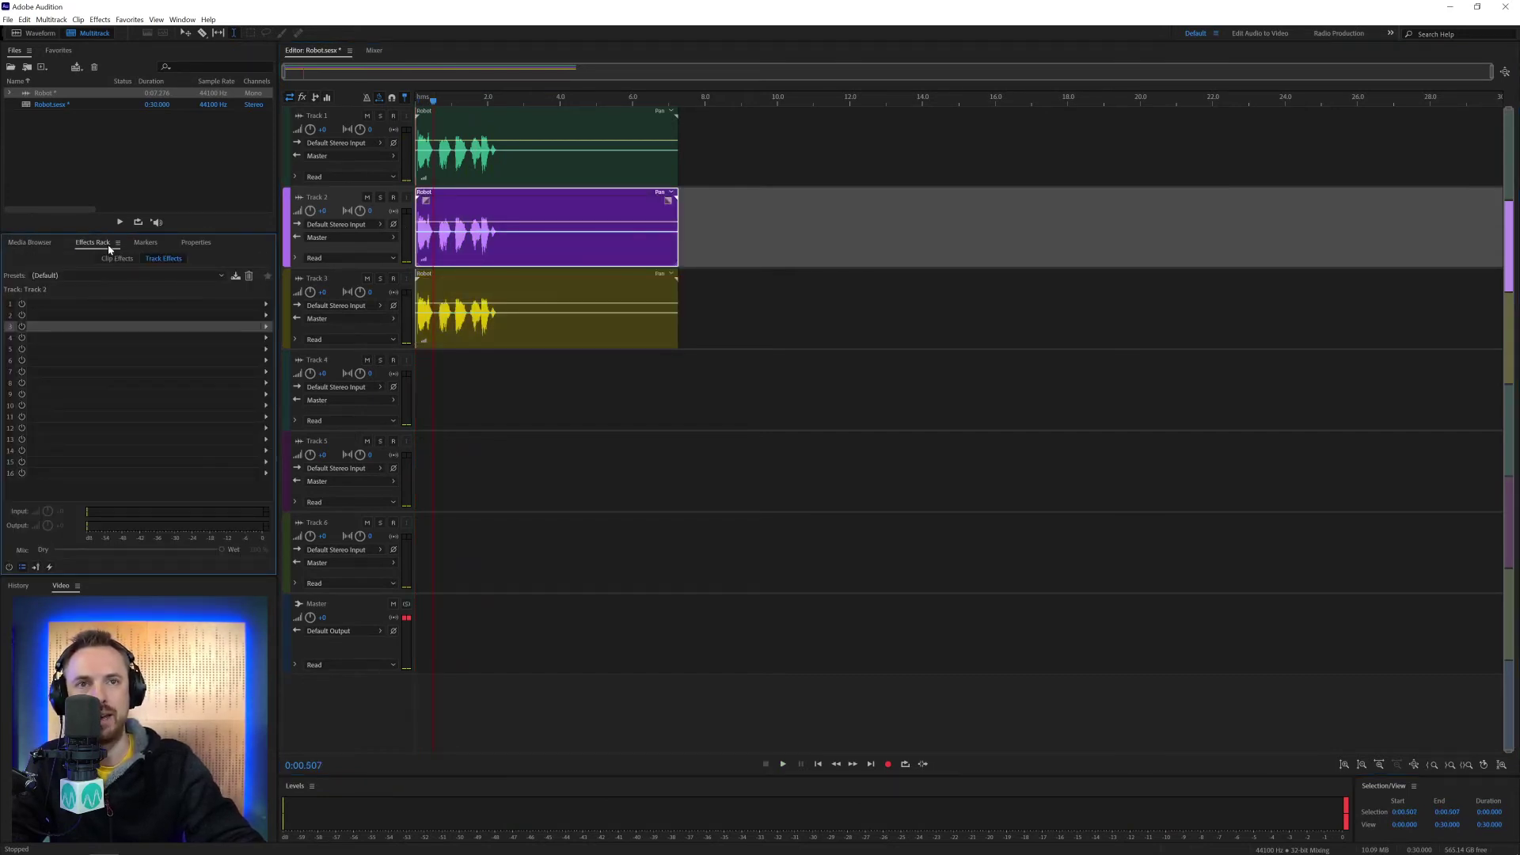
pyautogui.click(264, 306)
pyautogui.click(266, 307)
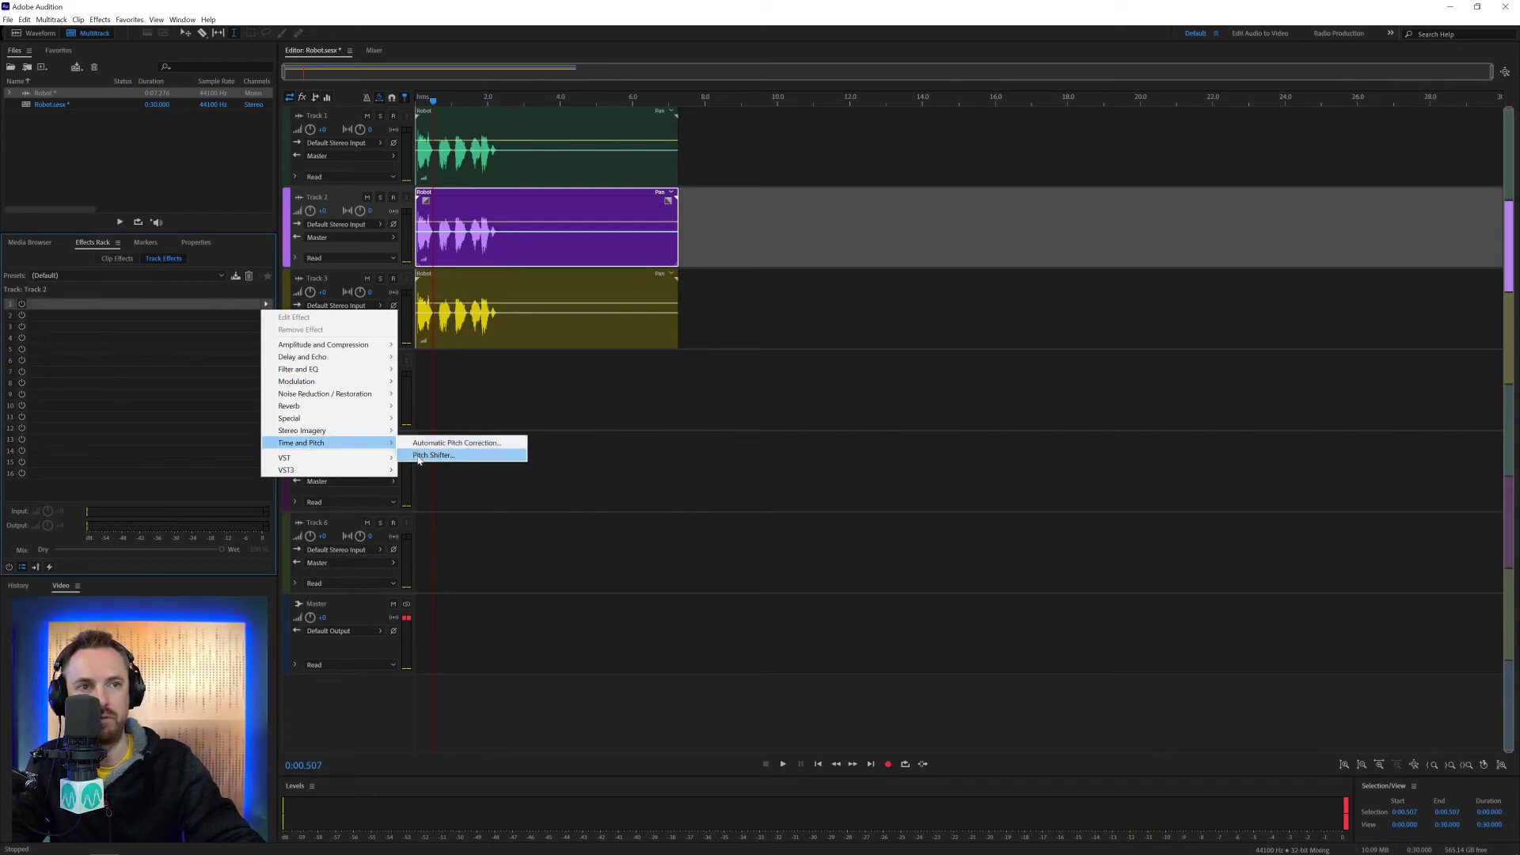
pyautogui.click(433, 455)
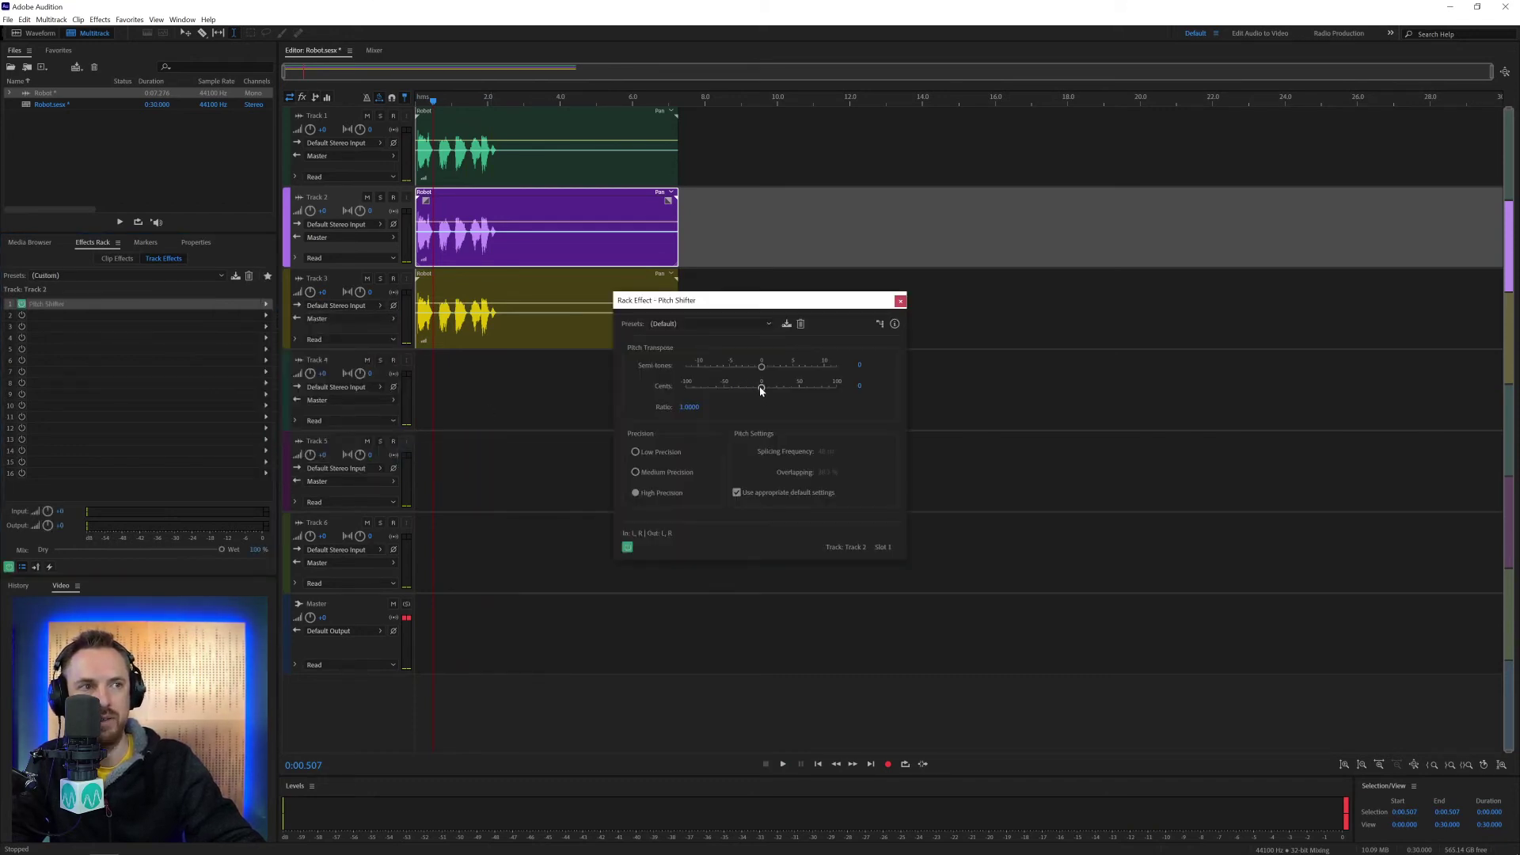
pyautogui.moveTo(761, 391); pyautogui.dragTo(748, 391)
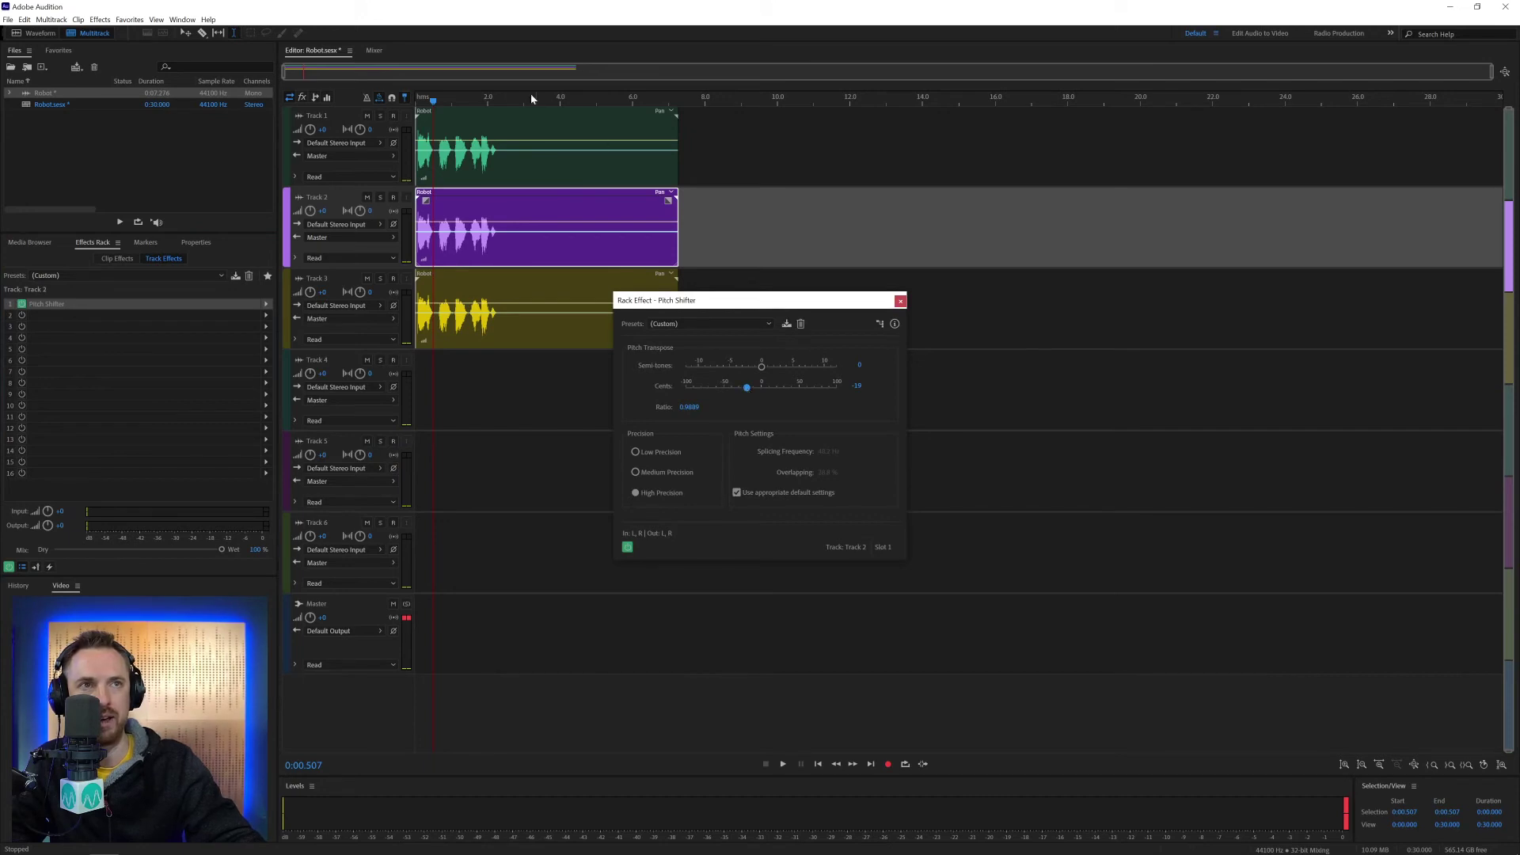
pyautogui.press('space')
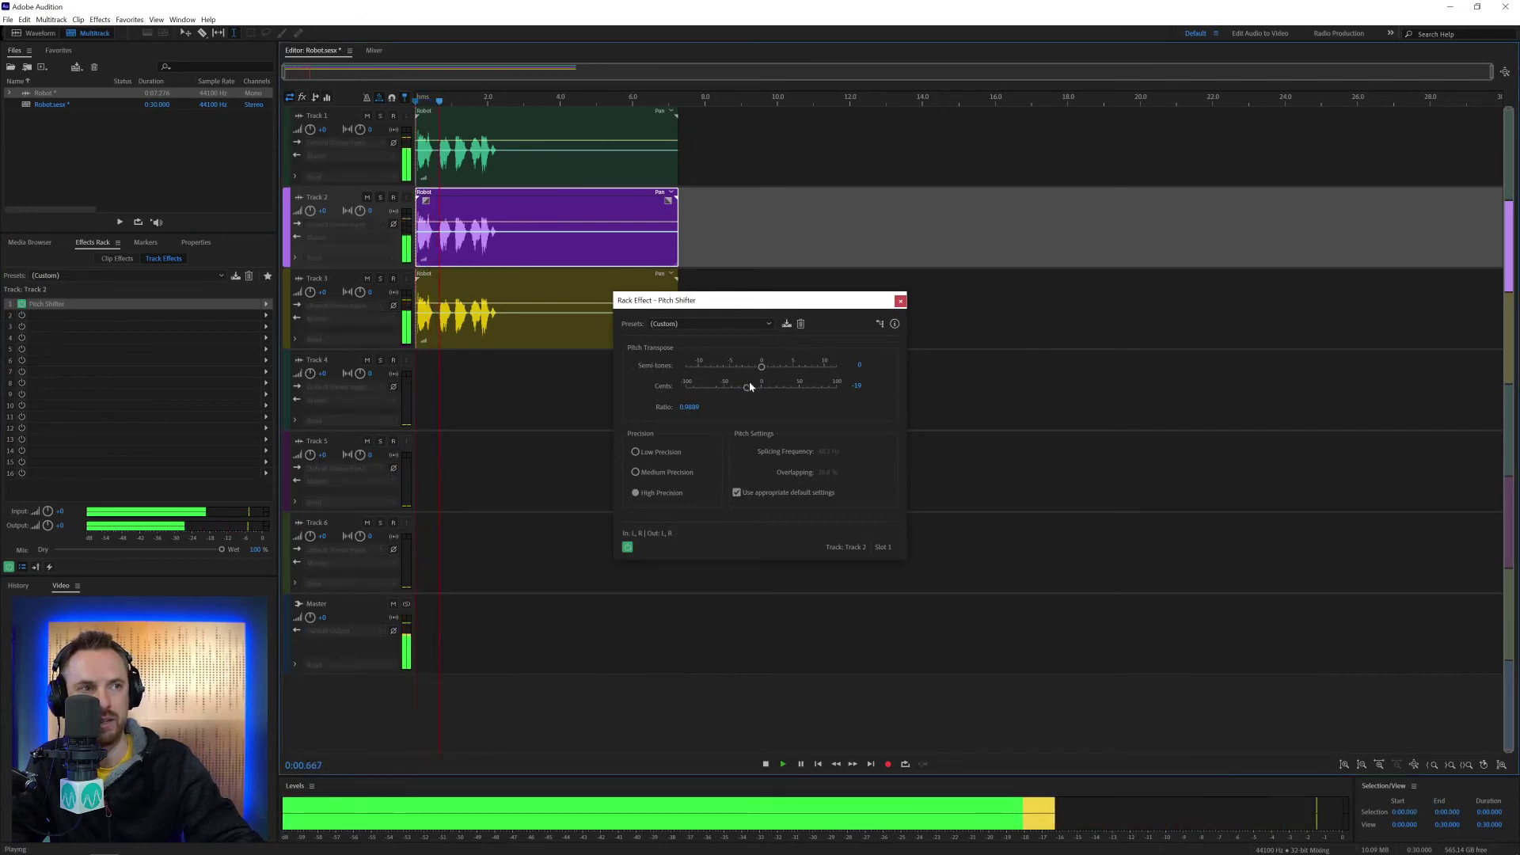
pyautogui.moveTo(746, 391); pyautogui.dragTo(720, 389)
pyautogui.press('space')
# Step: Add a Pitch Shifter to Track 3 and raise it by 63 cents
pyautogui.click(453, 324)
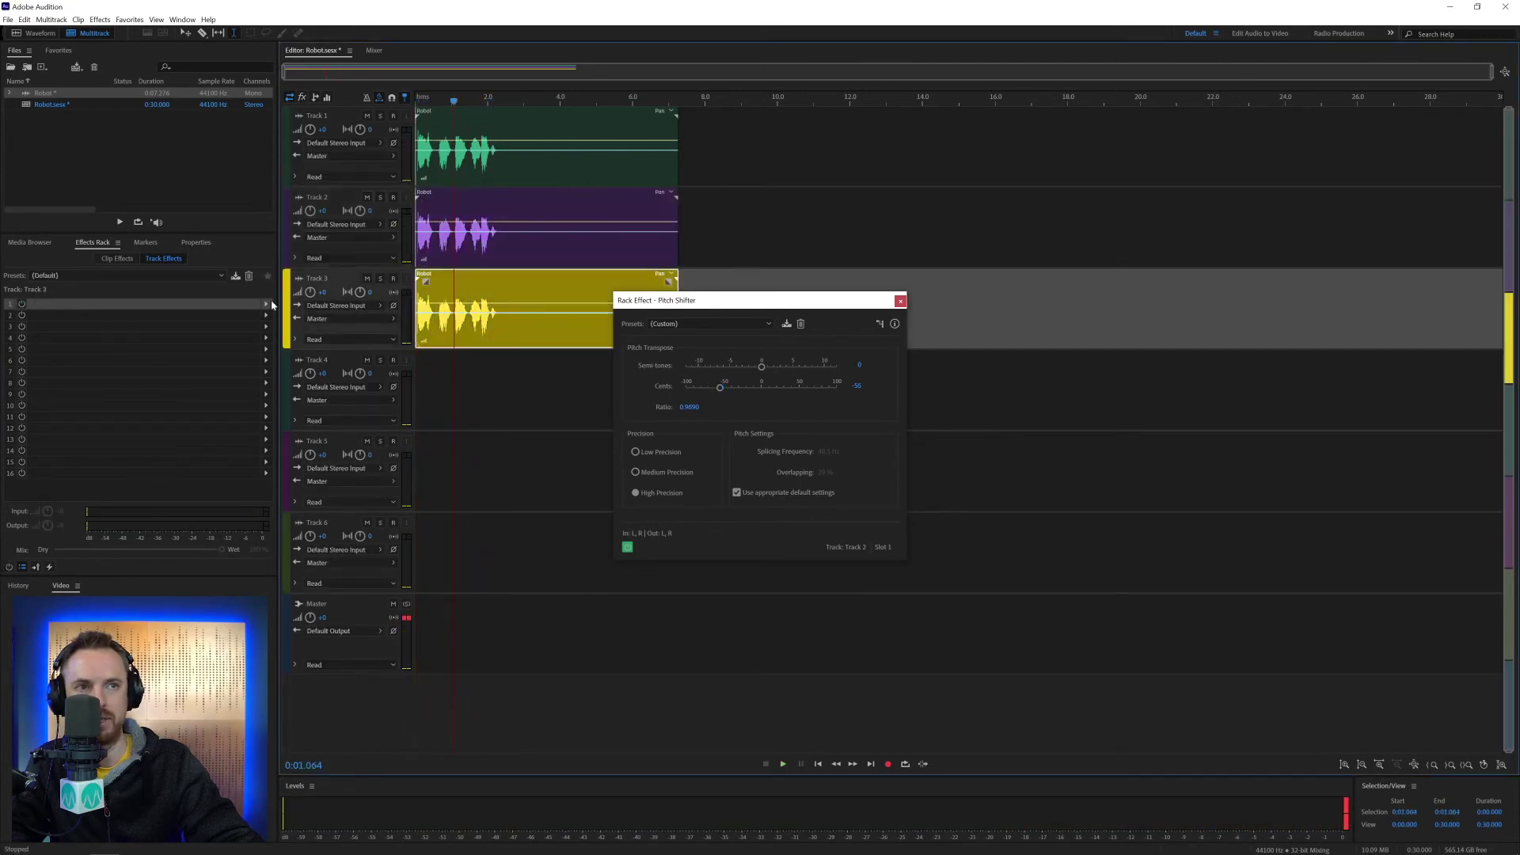
pyautogui.click(262, 306)
pyautogui.moveTo(367, 446)
pyautogui.click(431, 455)
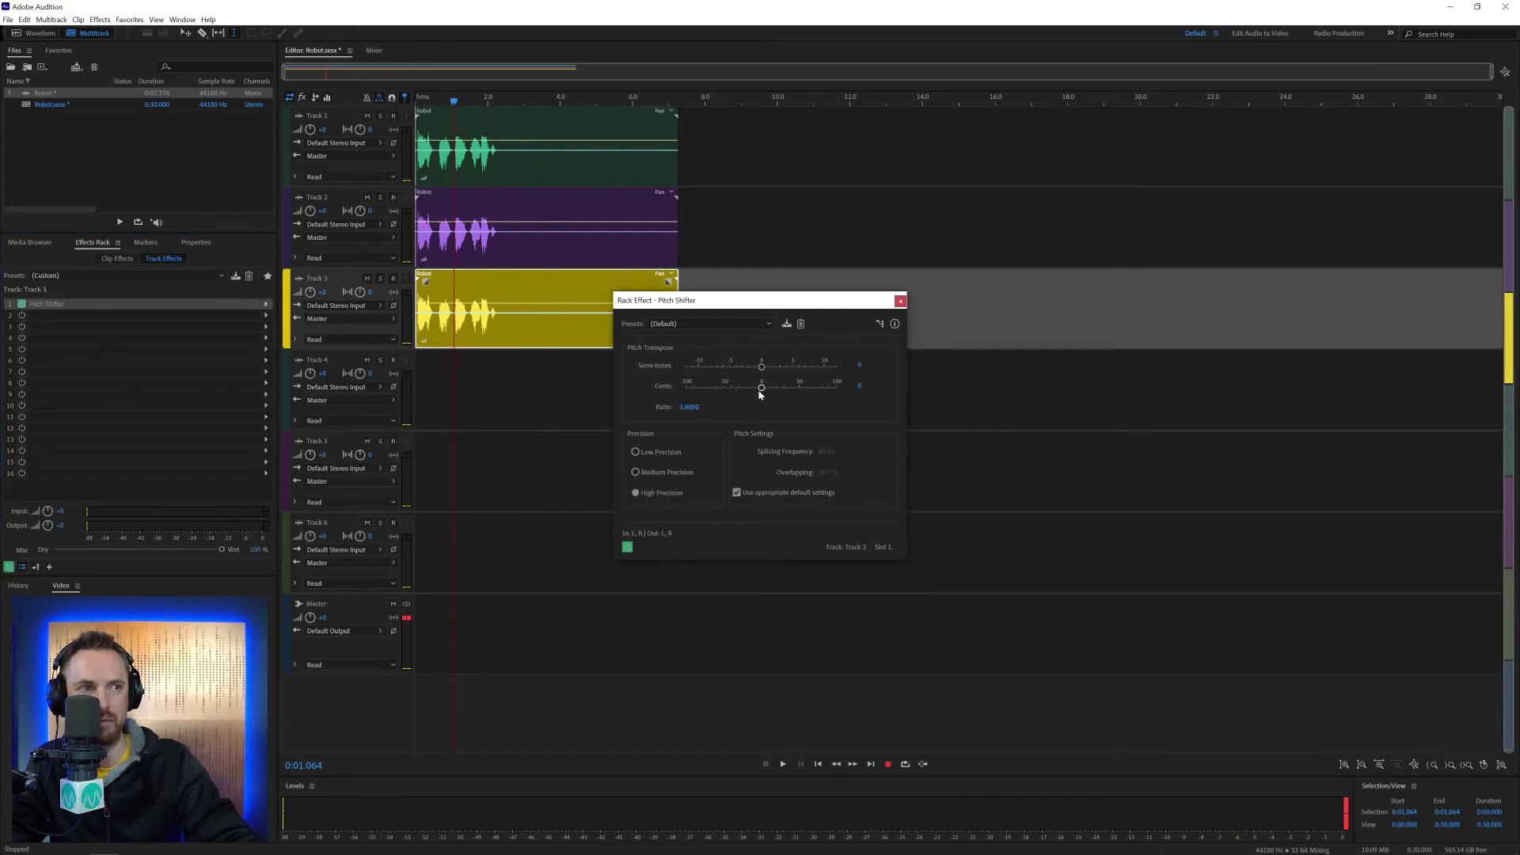
pyautogui.moveTo(760, 393); pyautogui.dragTo(809, 390)
pyautogui.press('space')
pyautogui.press('space')
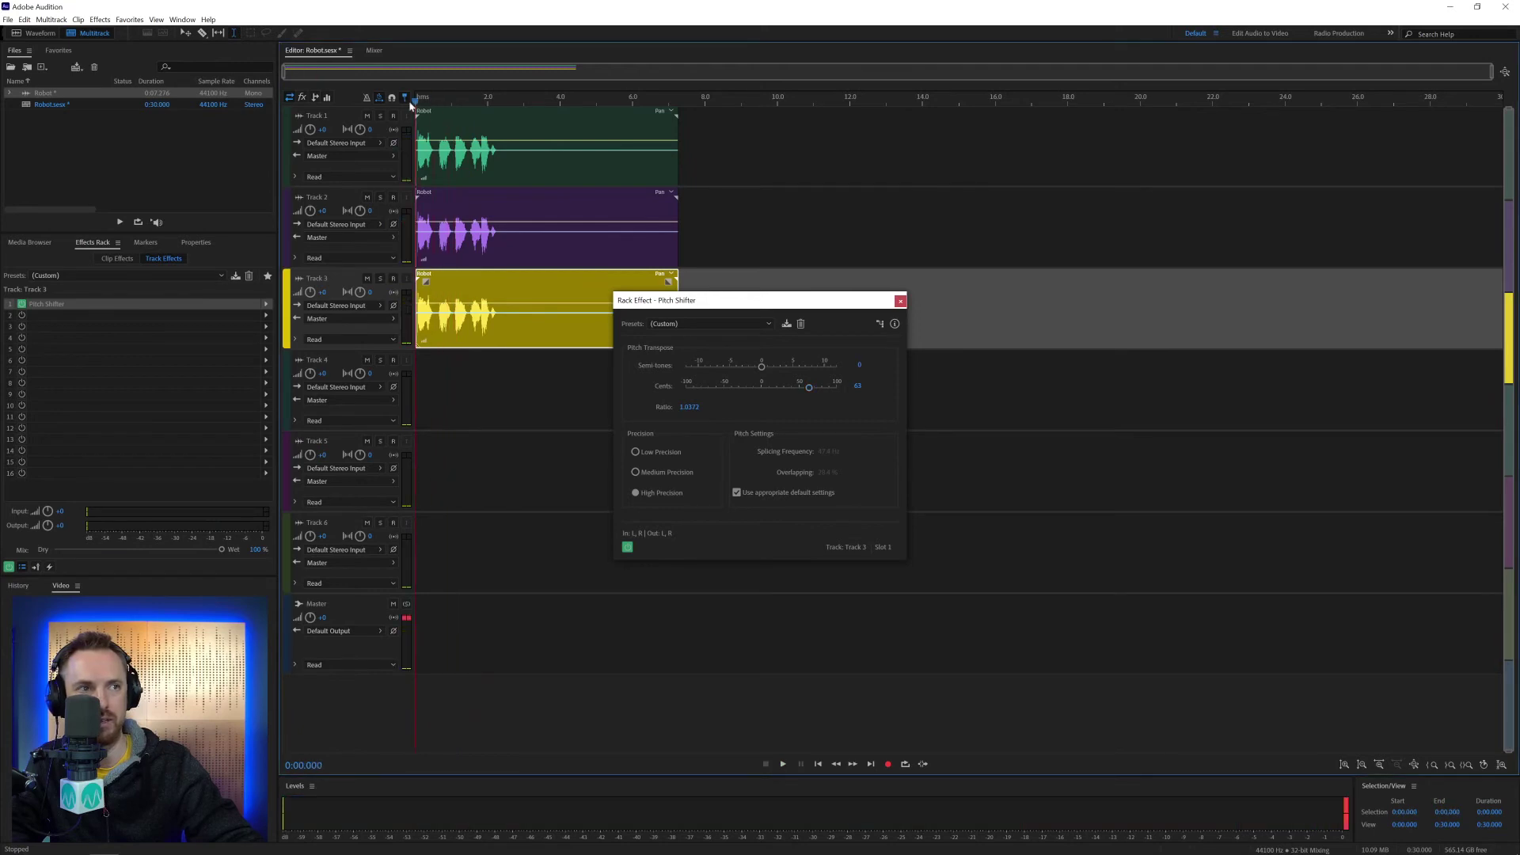
pyautogui.press('space')
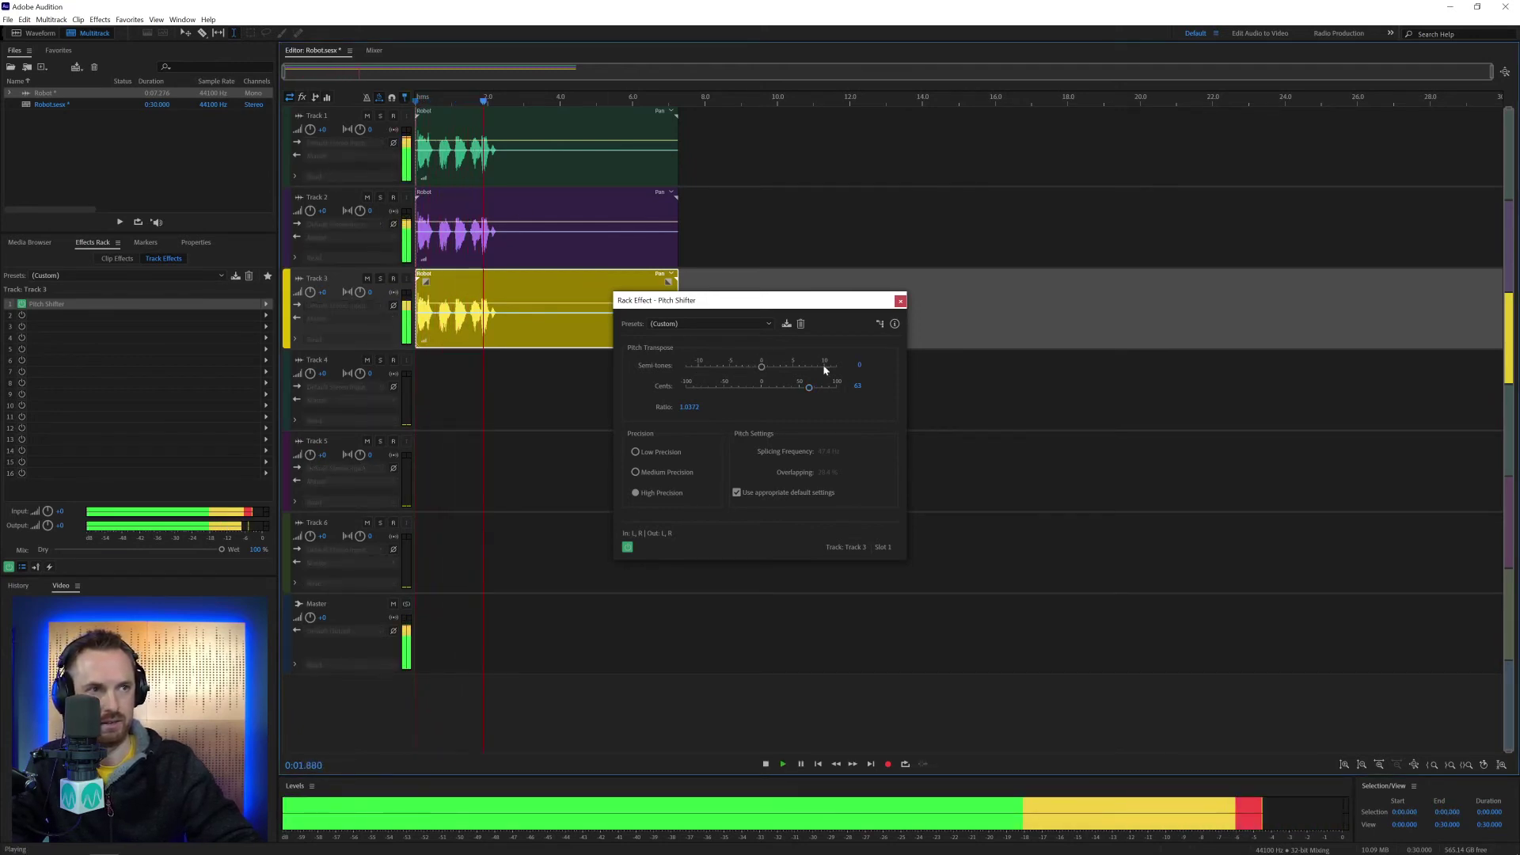
pyautogui.press('space')
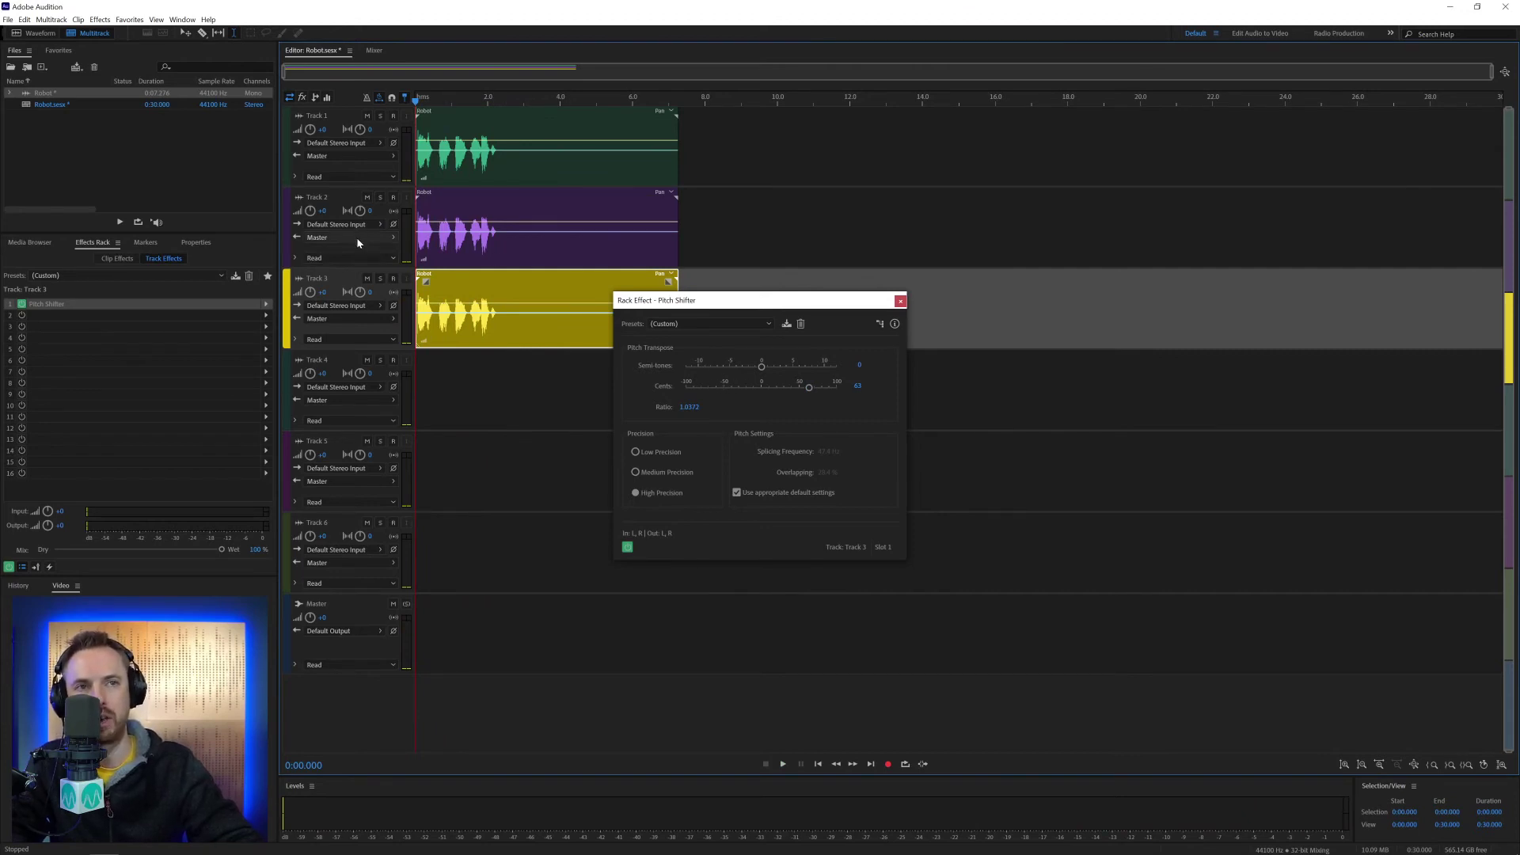
# Step: Pan Track 2 to the left and play back the three layered robot voices
pyautogui.moveTo(361, 210); pyautogui.dragTo(359, 246)
pyautogui.scroll(-2, 357, 253)
pyautogui.scroll(3, 359, 240)
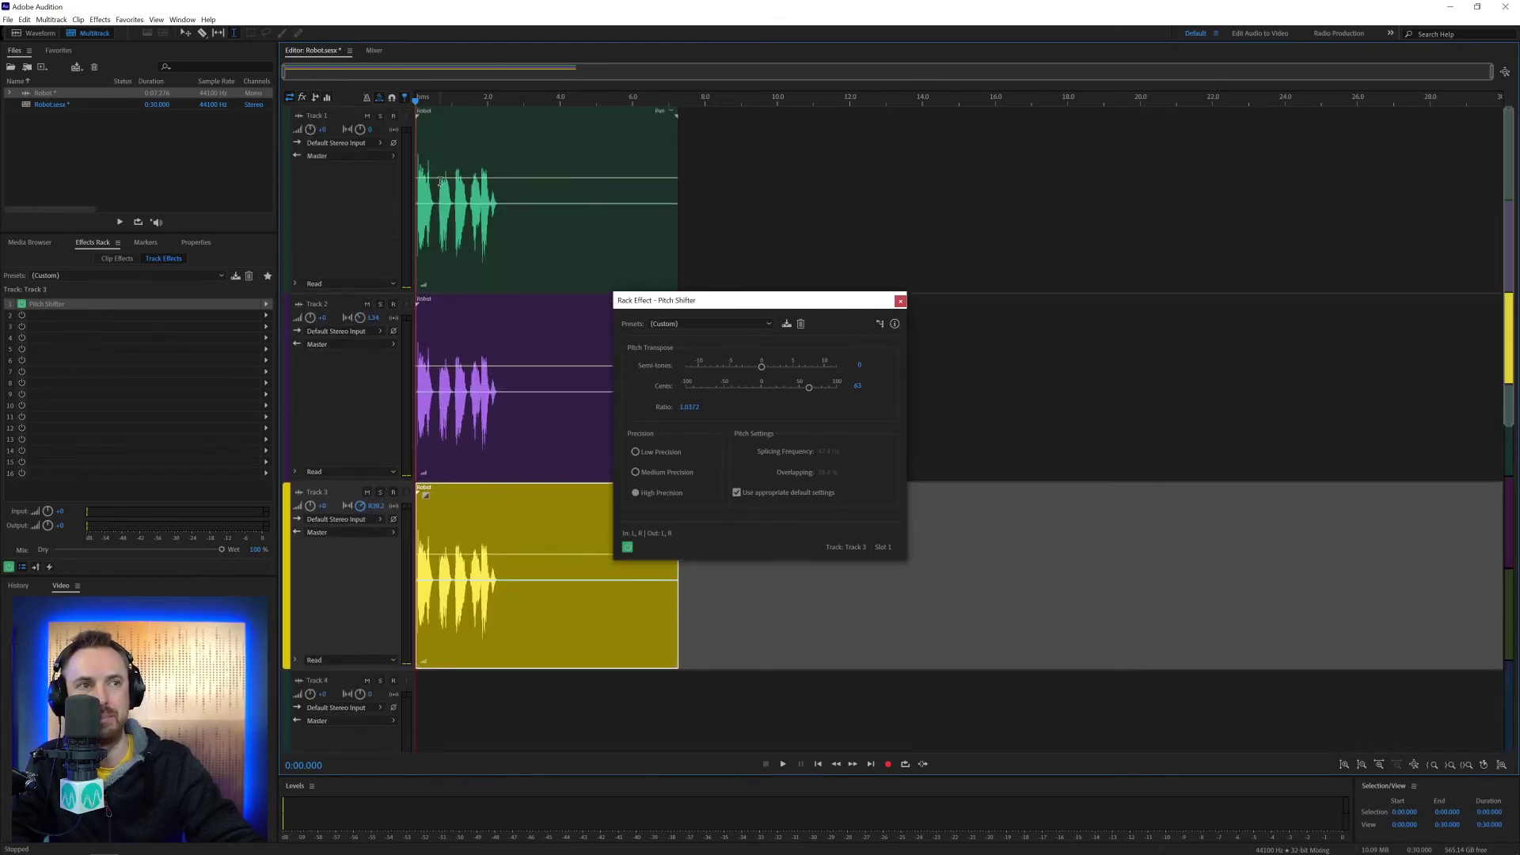
pyautogui.press('space')
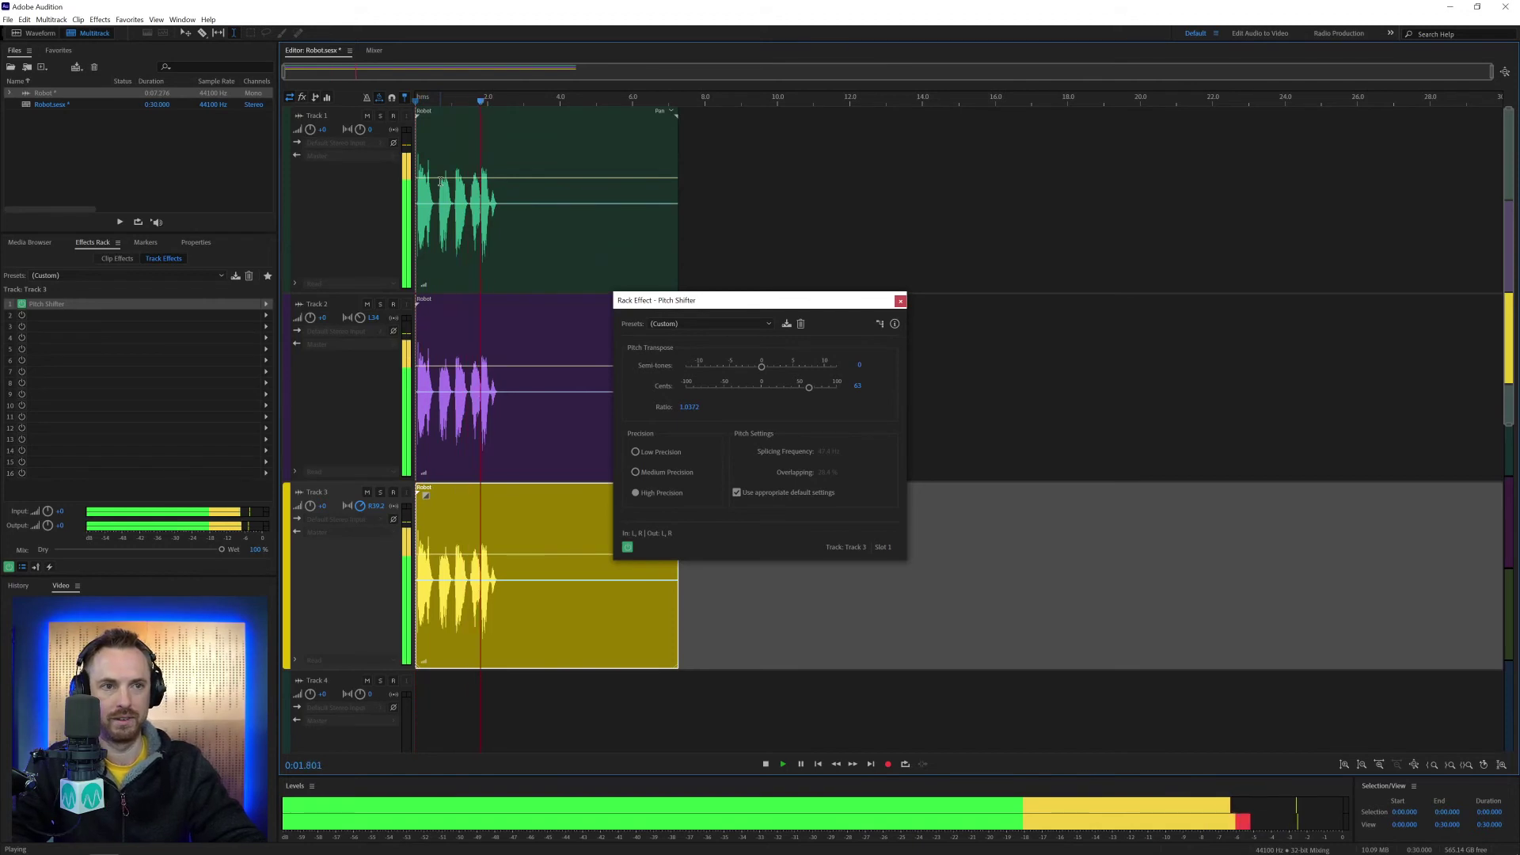